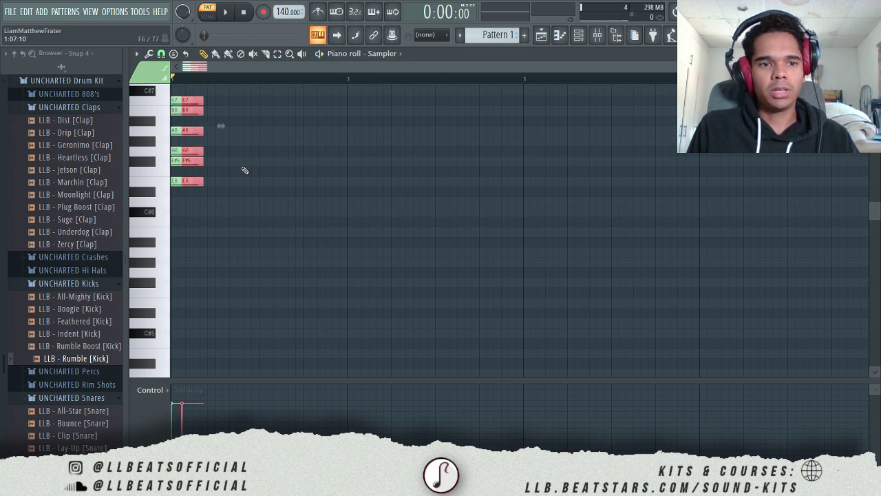
- Duplicate the scale notes (E, F#, G, A, B, C, D#) and shift the copies by octaves, stacking them at the start of bar 1
key(ctrl+Down)
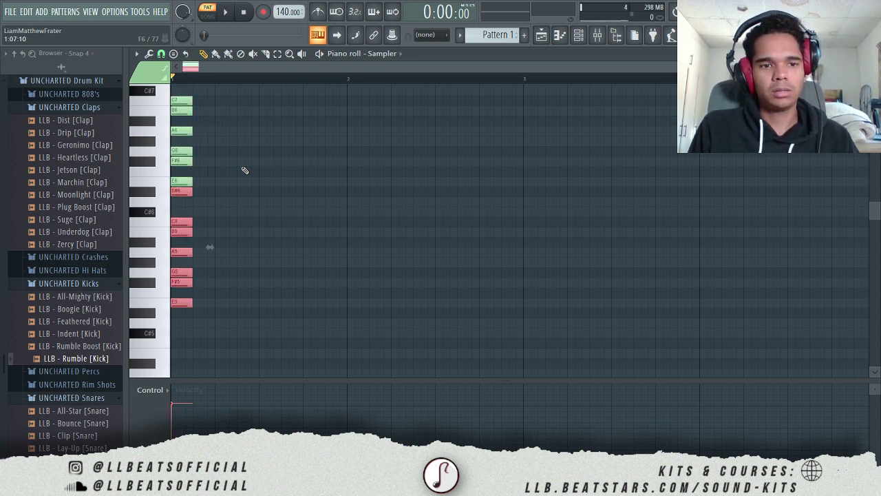
key(ctrl+b)
key(ctrl+Down)
key(shift+Left)
key(shift+Left)
key(shift+Left)
key(ctrl+b)
key(ctrl+Up)
key(ctrl+Up)
key(ctrl+Up)
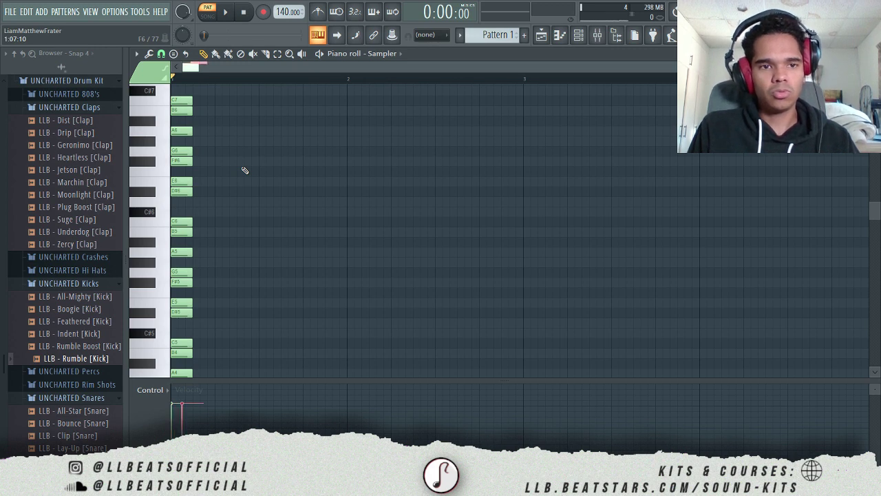
- Select all scale notes and lengthen them together to almost the start of bar 9
key(ctrl+a)
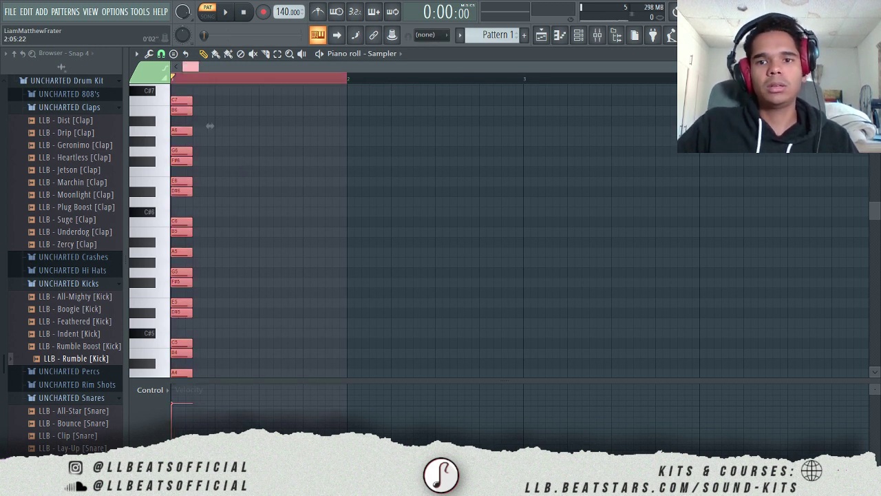
scroll(333, 159, down, 2)
drag(181, 109, 804, 110)
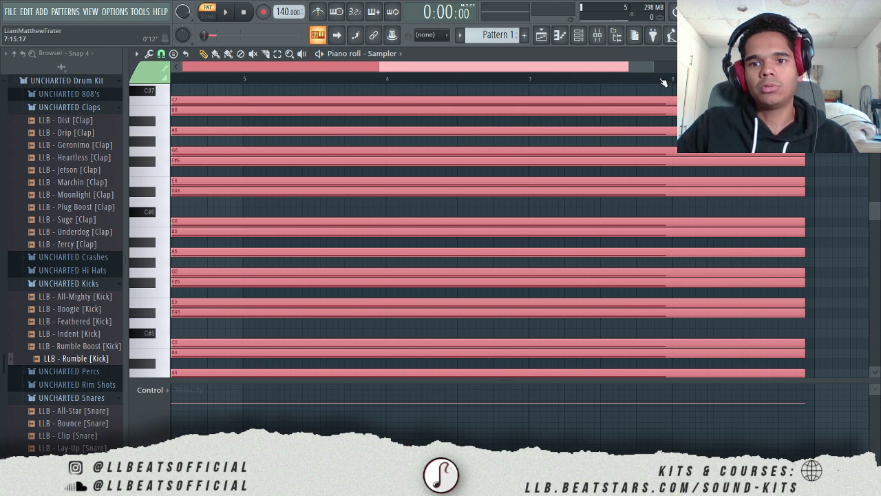
click(627, 85)
drag(591, 68, 547, 68)
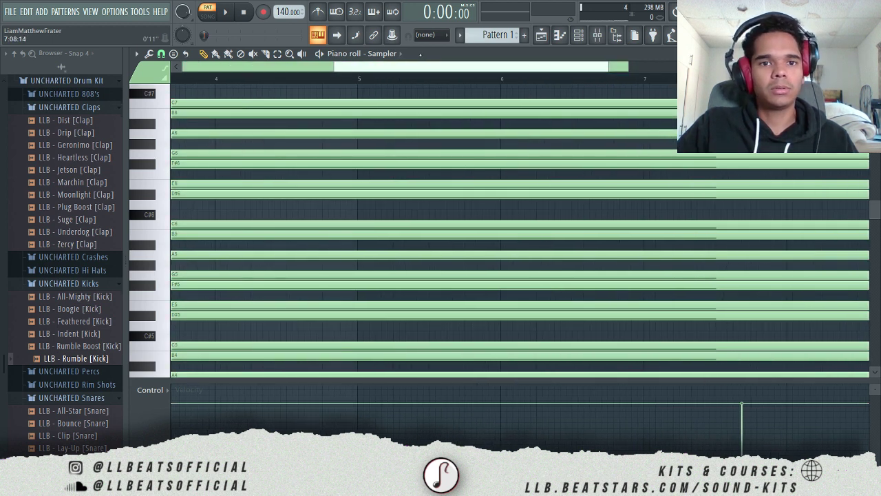
- Switch the piano roll to the Velvet channel, with the scale notes as a backdrop
click(381, 58)
click(384, 75)
click(380, 55)
click(384, 73)
click(381, 55)
click(388, 86)
drag(425, 69, 273, 69)
scroll(223, 207, down, 6)
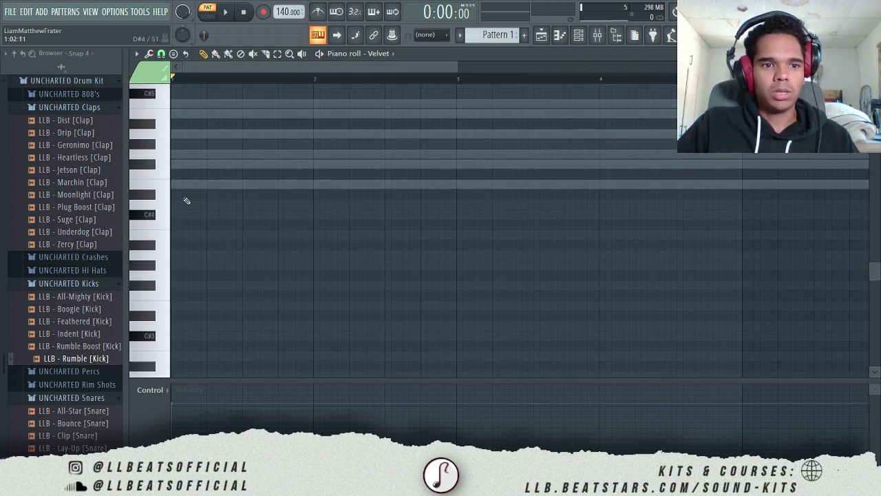
click(175, 185)
scroll(277, 191, up, 2)
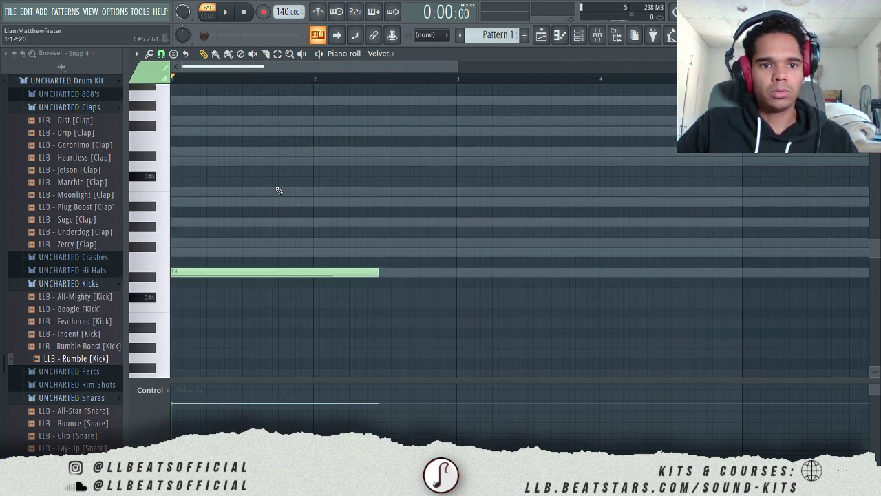
right_click(264, 271)
- Place and audition an E5 note at the start of bar 1
scroll(228, 183, up, 3)
click(173, 205)
drag(172, 215, 177, 284)
click(203, 273)
click(185, 274)
click(185, 274)
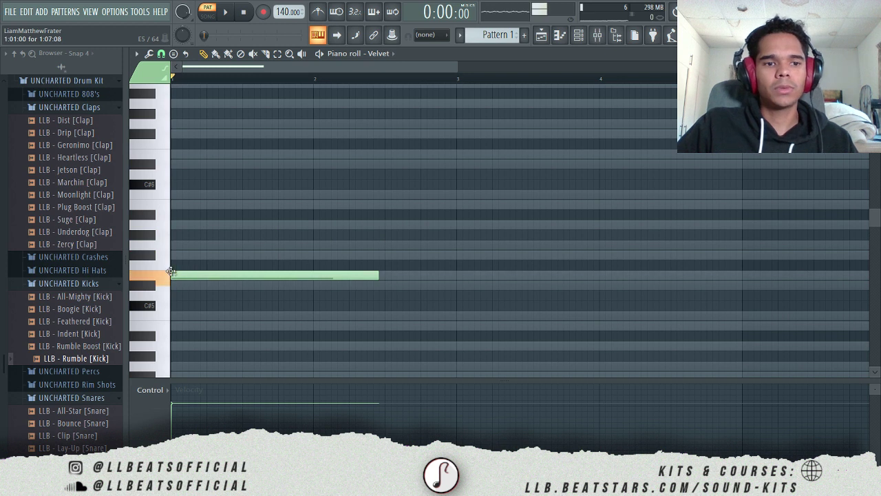
click(191, 276)
- Build a chord above the E5 note by adding G#5, B5, D6 and F#6 at the start of bar 1
click(182, 264)
right_click(186, 264)
click(191, 255)
click(179, 246)
right_click(204, 256)
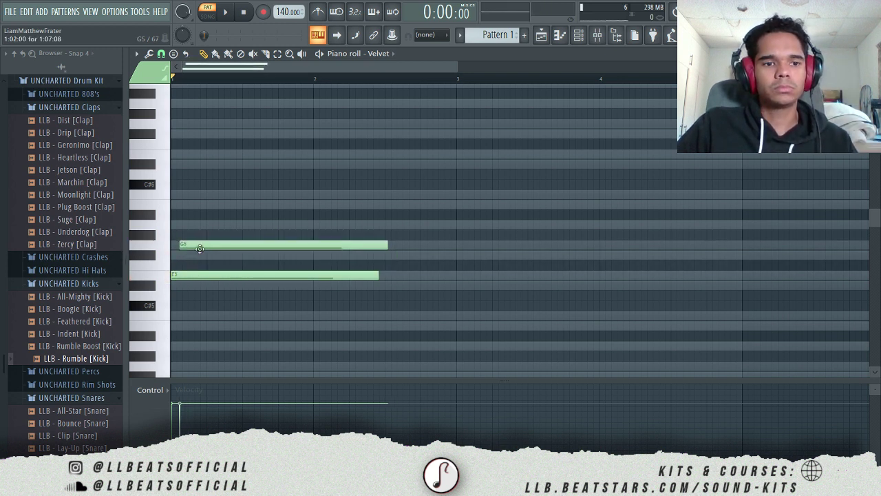
drag(187, 248, 174, 235)
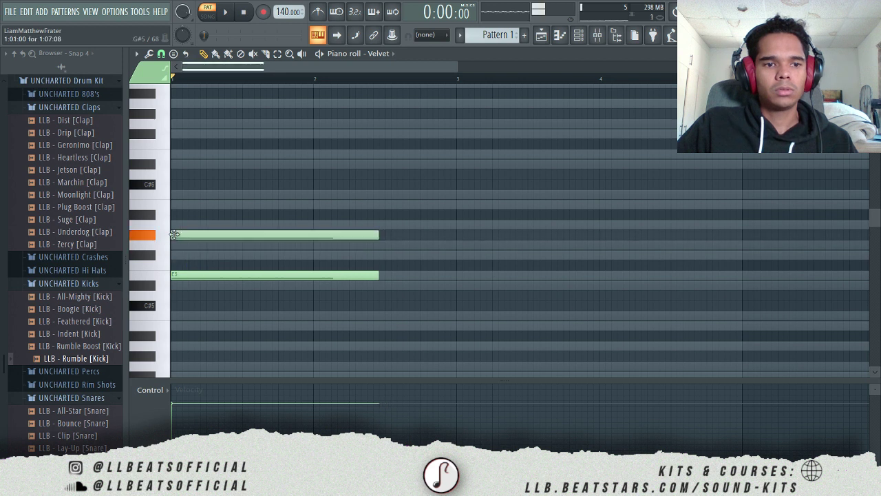
click(172, 204)
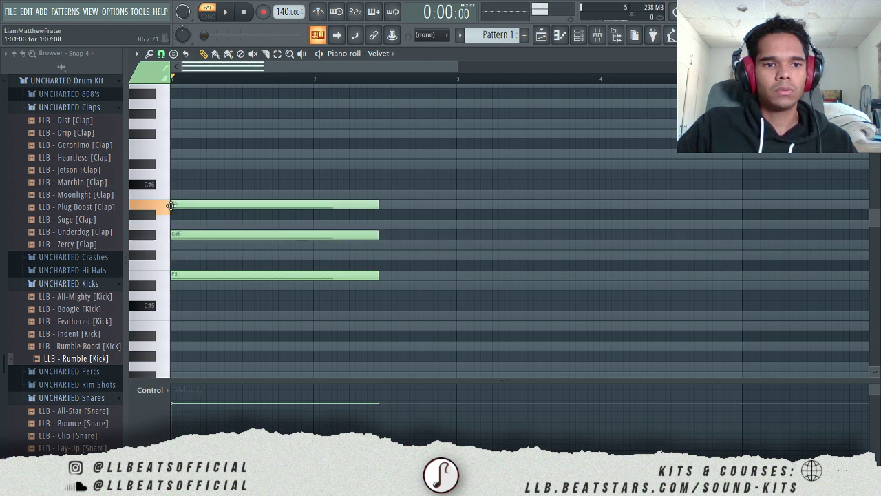
click(177, 172)
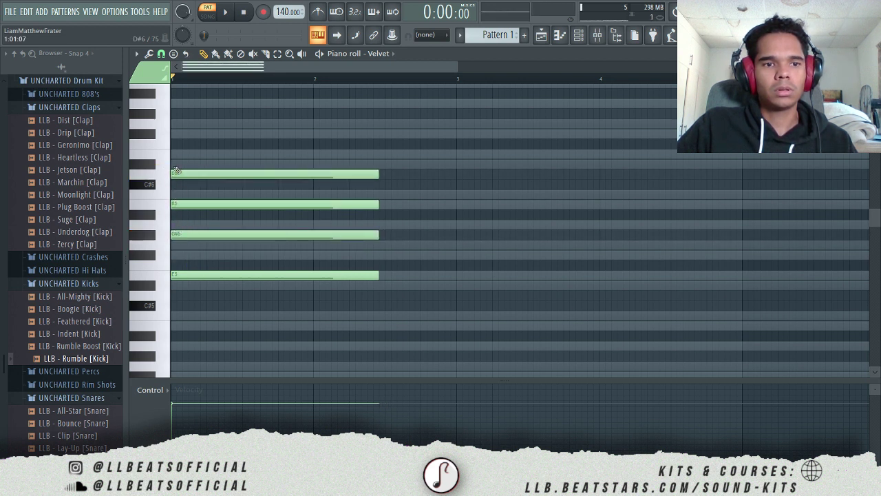
drag(176, 133, 149, 131)
- Play back the bar 1 chord and lower its G#5 note to G5
key(space)
key(space)
drag(181, 239, 182, 245)
key(space)
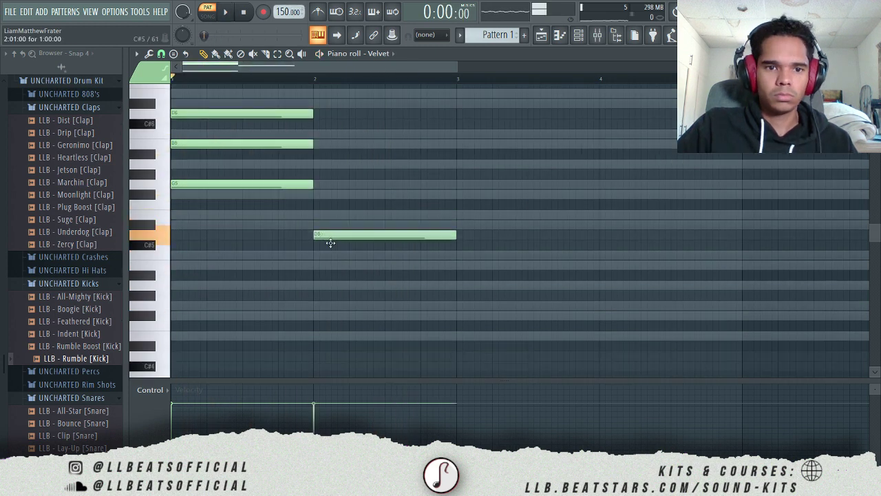
- Try a second chord in bar 2 with C5, E5, G5 and B5 as its lower notes
drag(331, 243, 325, 253)
key(space)
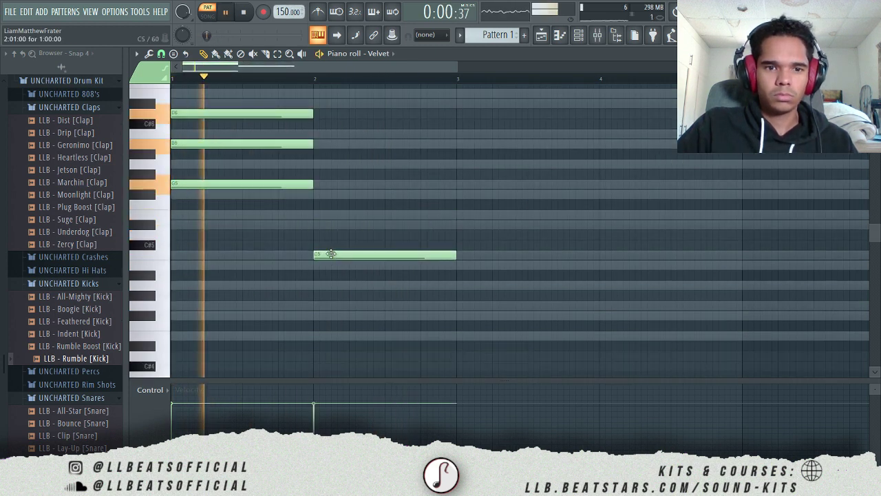
key(space)
click(319, 214)
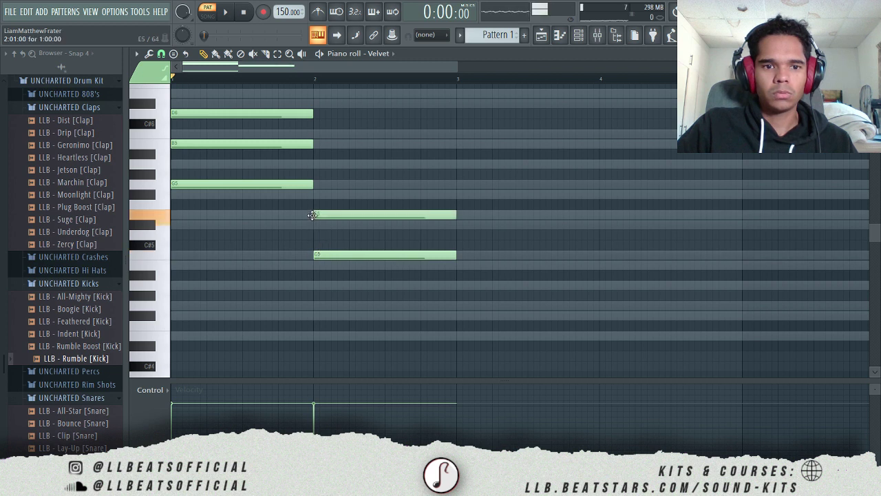
click(319, 183)
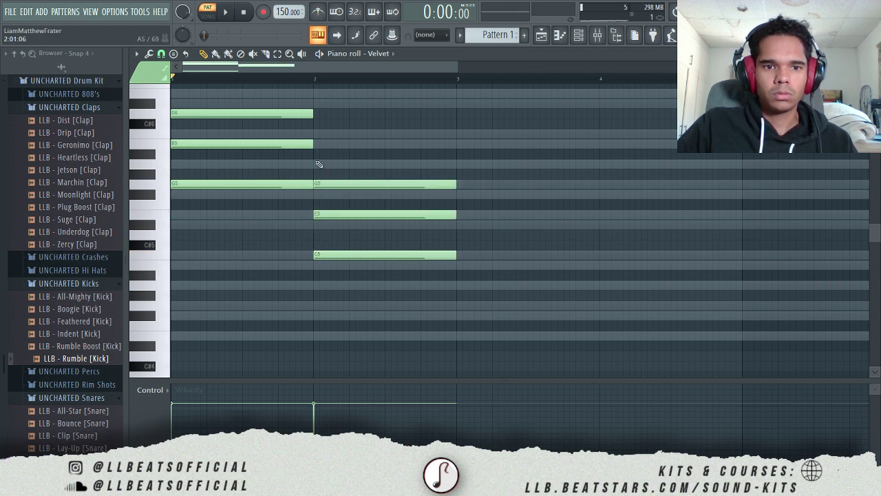
click(319, 145)
click(318, 104)
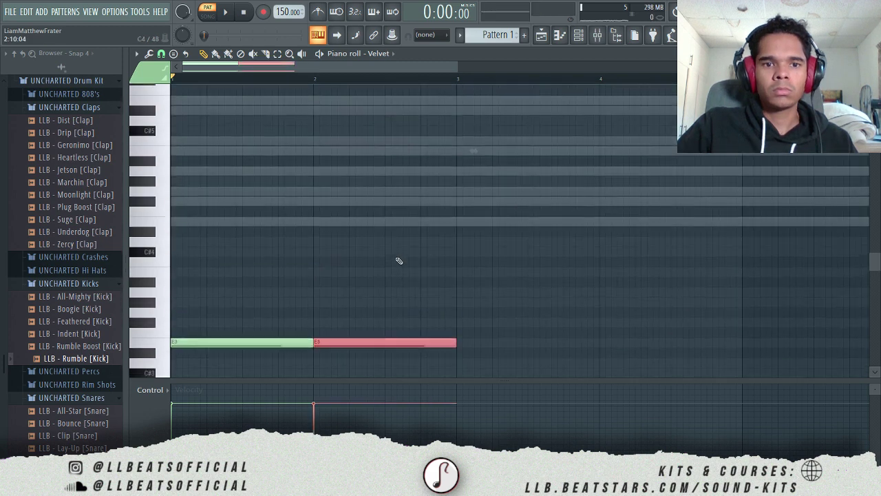
- Play back the two chords and lower the F#6 note in bar 2 by one octave to F#5
scroll(399, 260, down, 4)
key(space)
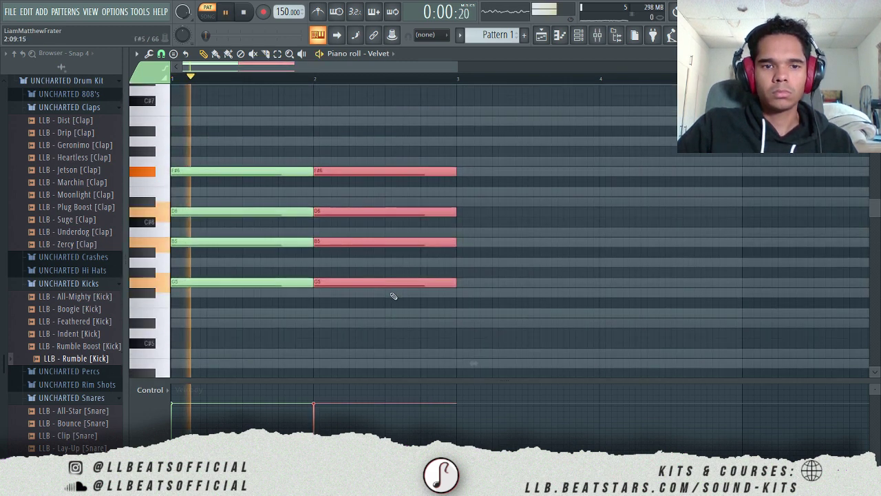
click(393, 296)
key(space)
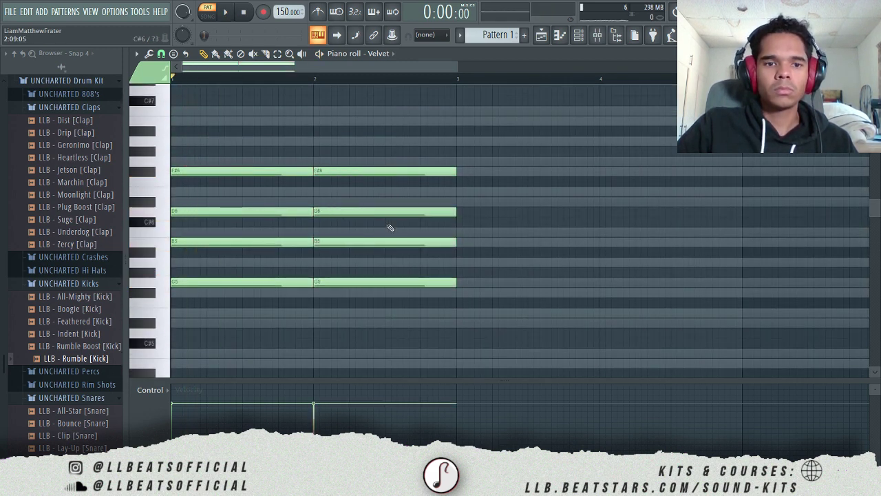
click(352, 171)
key(ctrl+Down)
key(space)
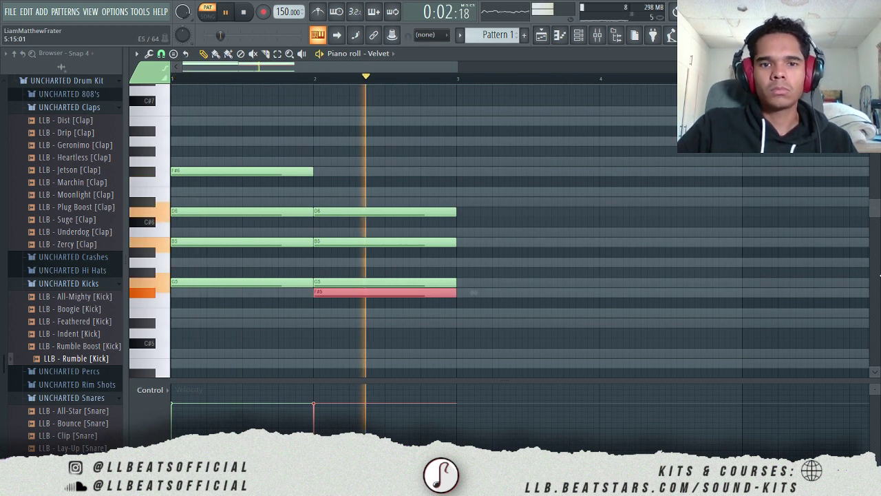
key(space)
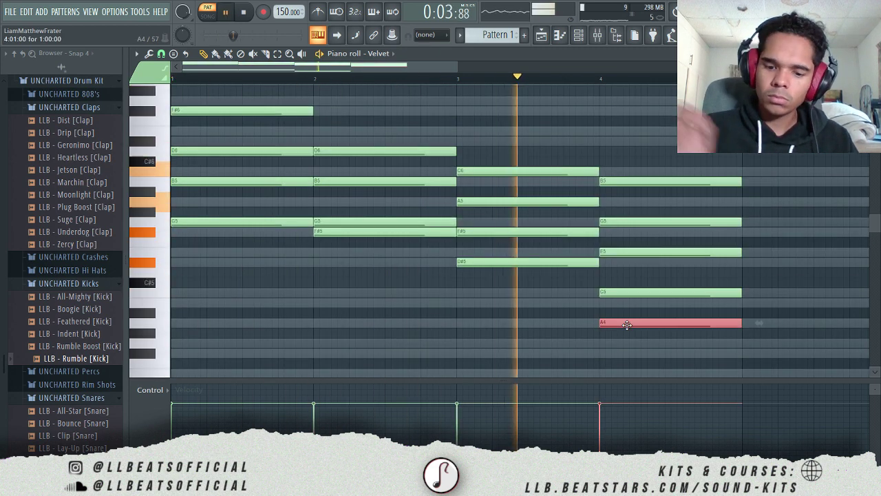
- Repeat the four-bar progression in bars 5 to 8, and finish bar 8 with a half-bar E6 melody note
key(ctrl+a)
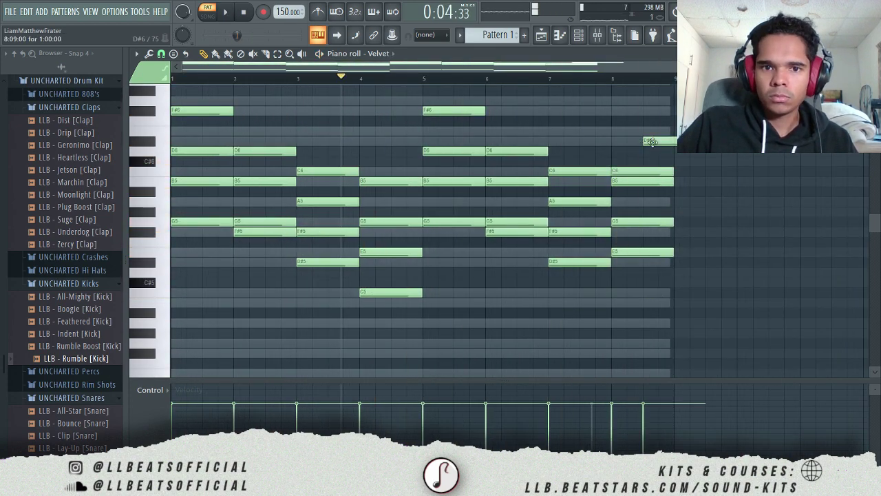
scroll(255, 285, down, 5)
scroll(255, 285, up, 5)
drag(704, 141, 672, 140)
key(space)
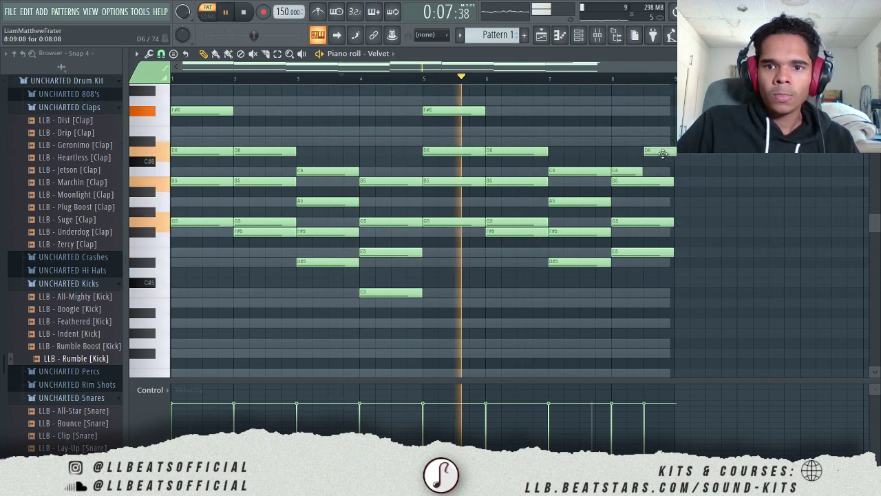
drag(653, 139, 660, 129)
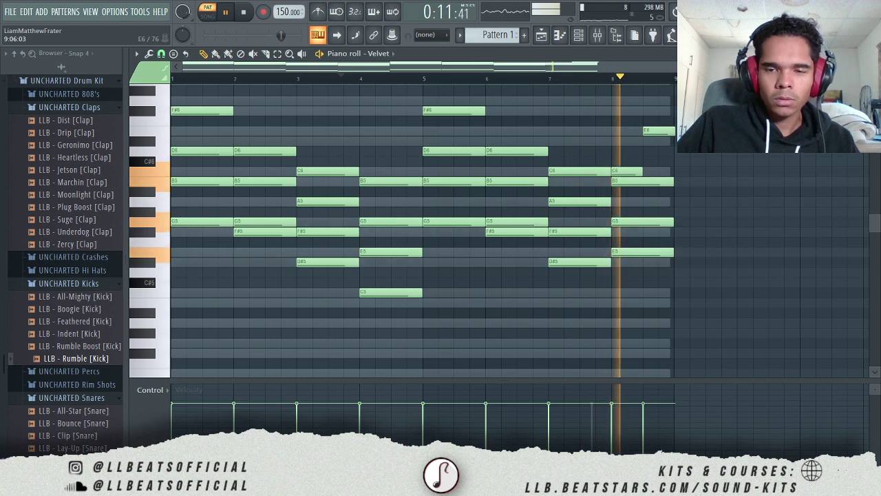
key(space)
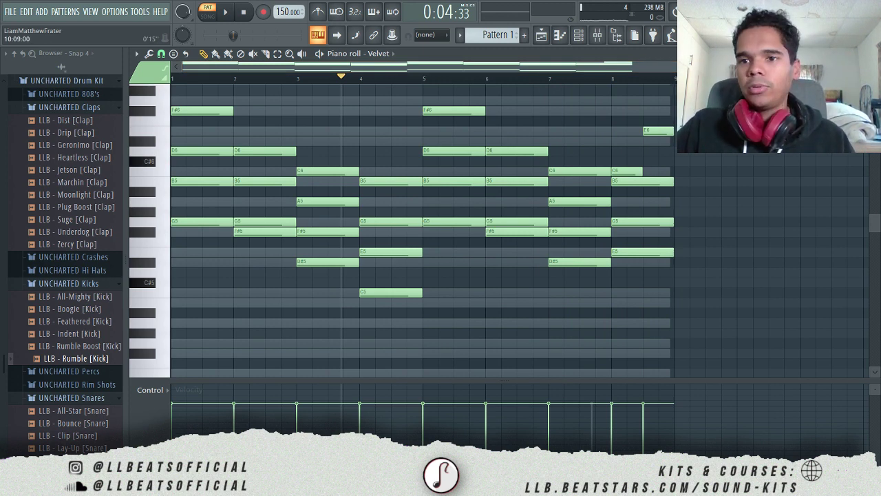
- Review the chords and their bass notes, and add a one-bar E5 note below the upper notes of the bar 1 chord
drag(806, 67, 630, 68)
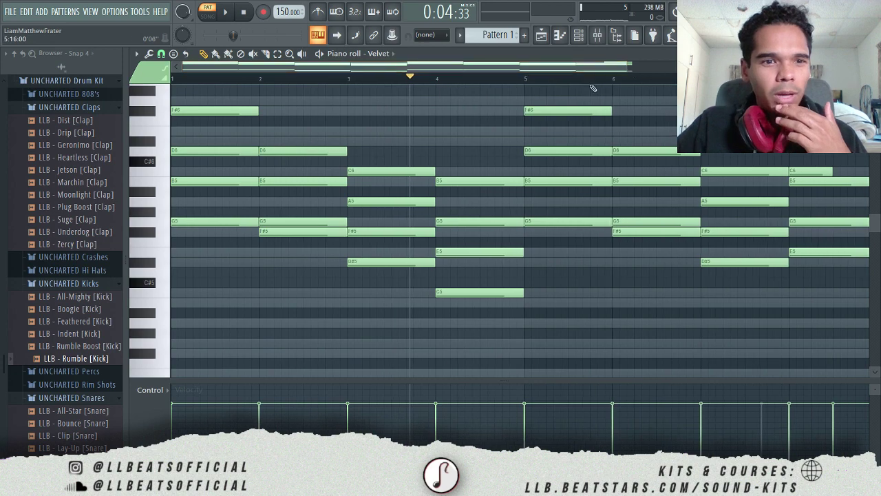
scroll(316, 216, down, 3)
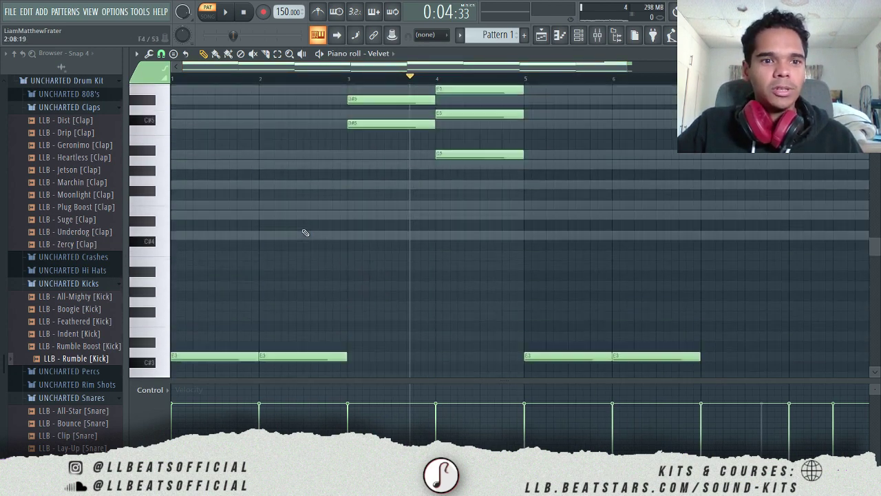
scroll(213, 269, down, 6)
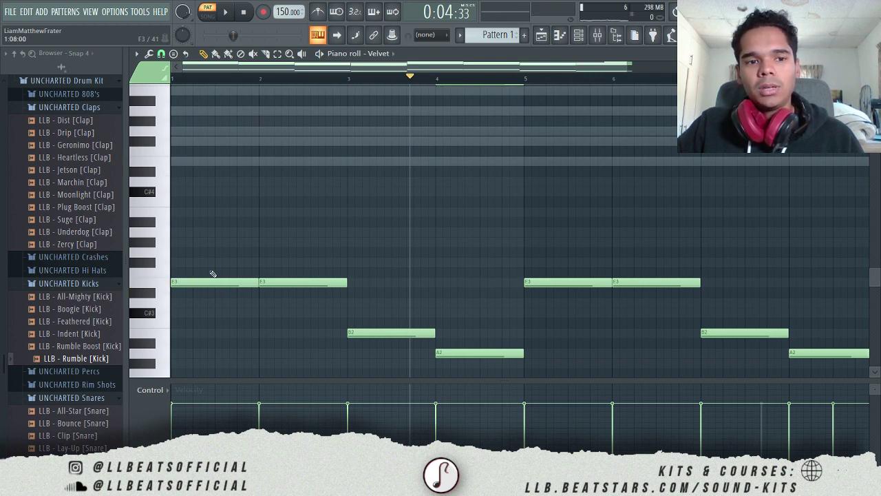
scroll(196, 207, up, 4)
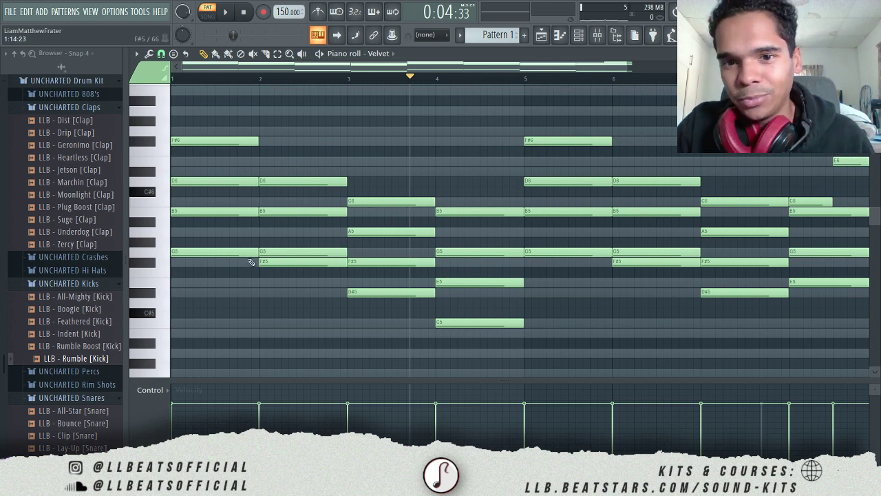
click(183, 284)
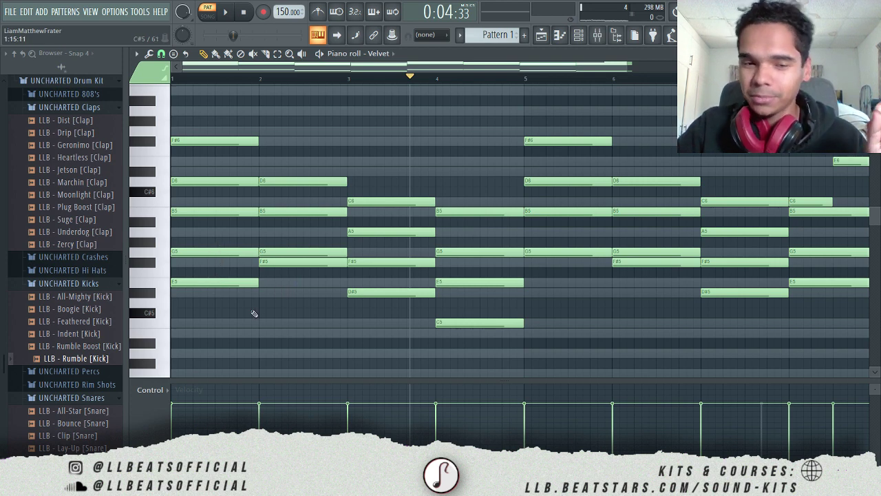
- Audition the bar 1 chord note by note from E5 through G5, B5 and D6 to F#6, and select the E5 note
click(203, 285)
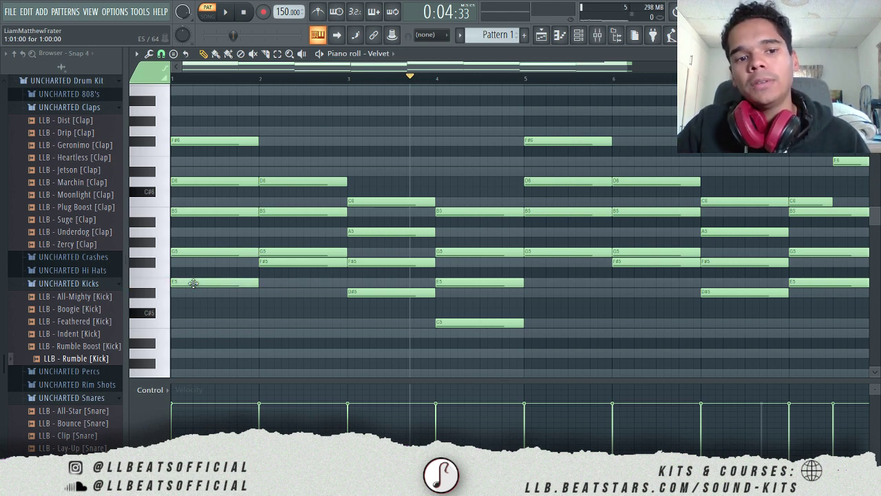
click(193, 282)
click(186, 249)
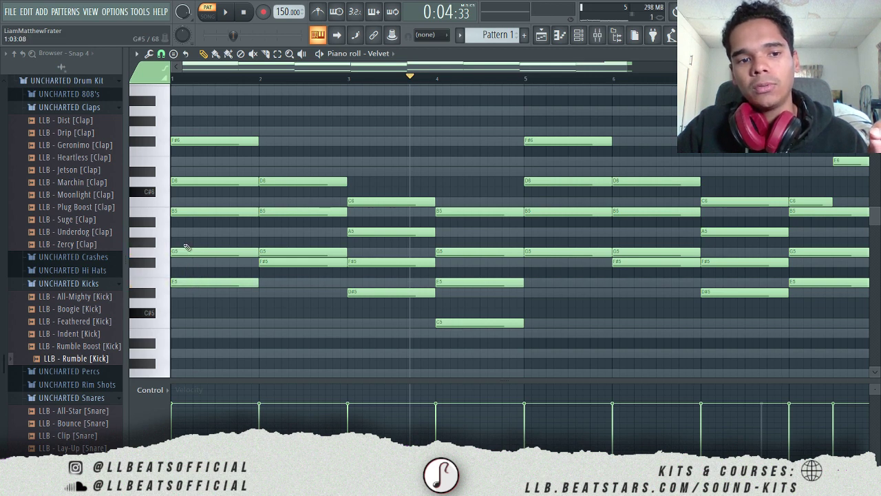
click(183, 210)
click(176, 182)
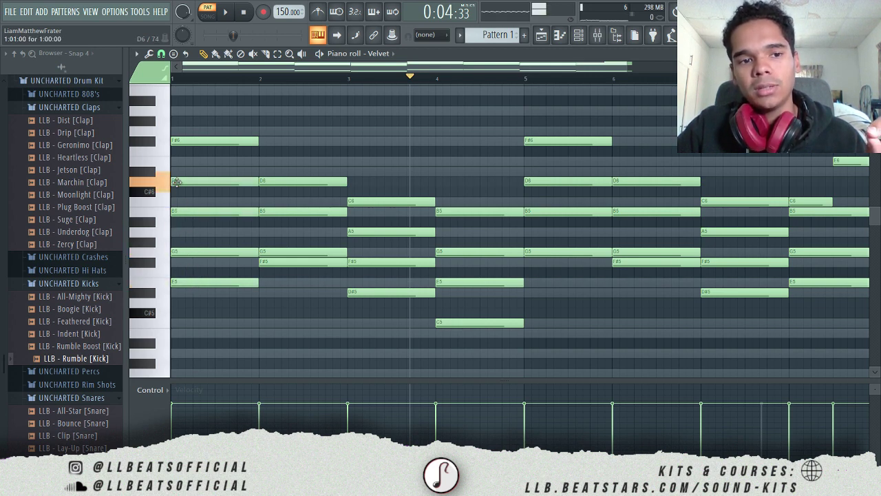
click(192, 141)
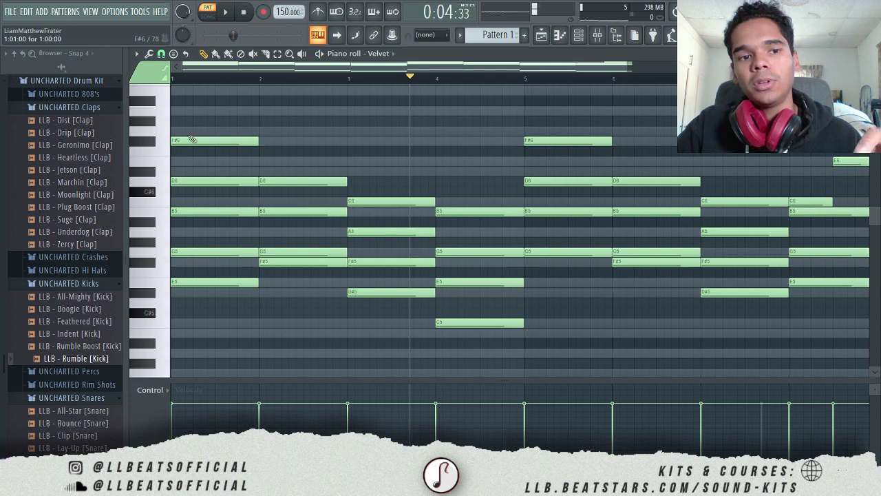
click(212, 282)
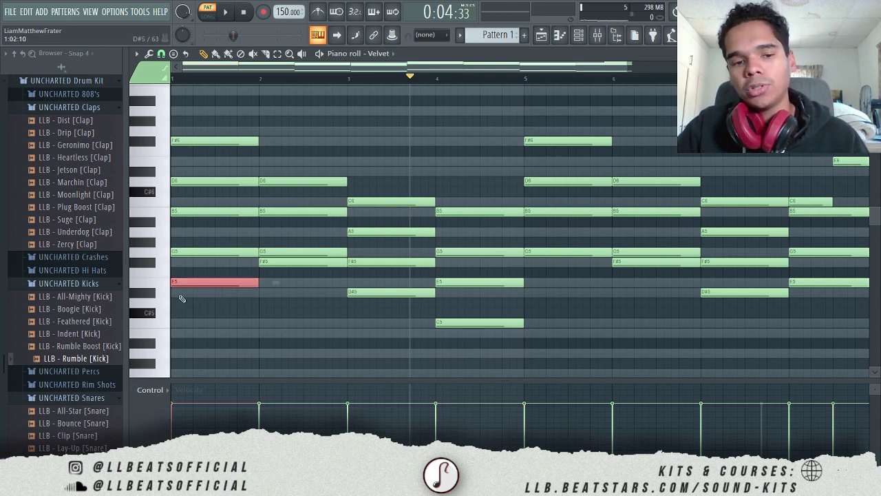
- Check the bass notes under the progression and delete the E5 note from the bar 1 chord
scroll(200, 310, down, 5)
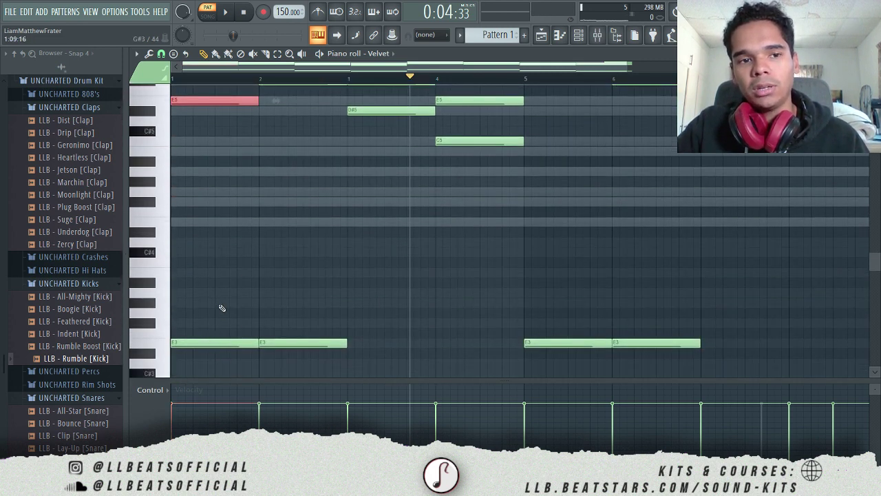
scroll(234, 238, up, 3)
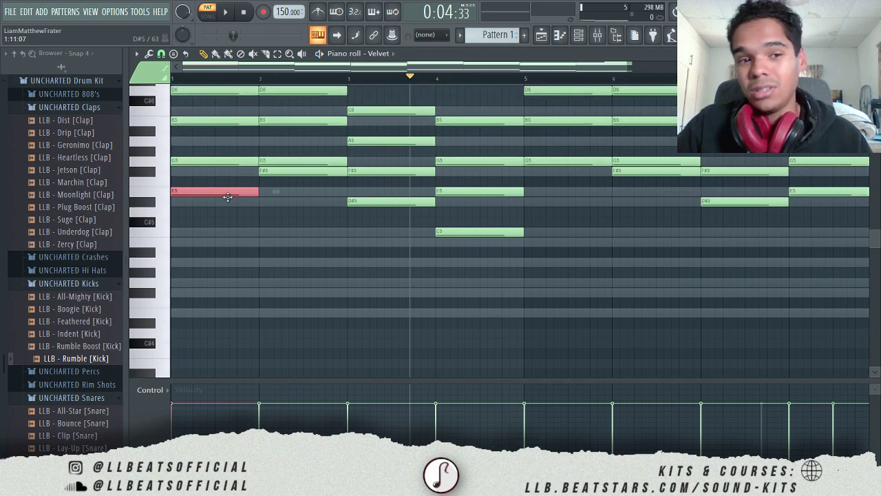
right_click(232, 197)
scroll(440, 244, up, 4)
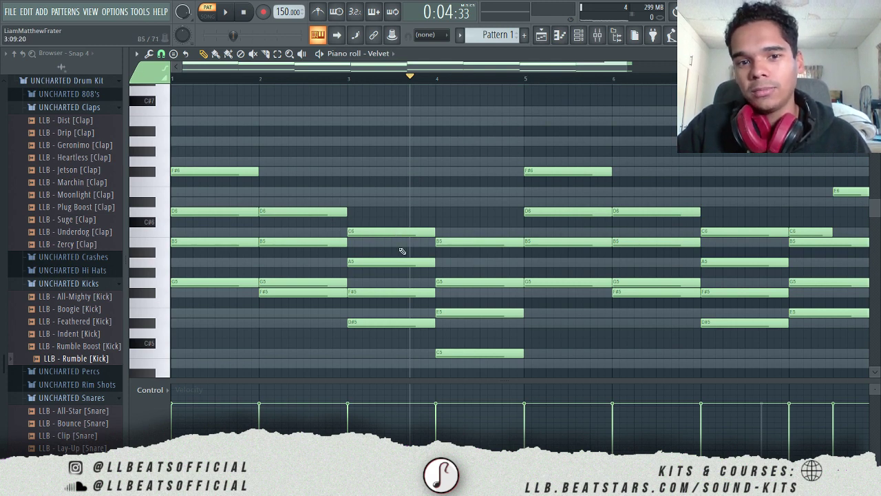
- Play back the full eight-bar Velvet progression and review its chord and melody notes
scroll(473, 203, down, 3)
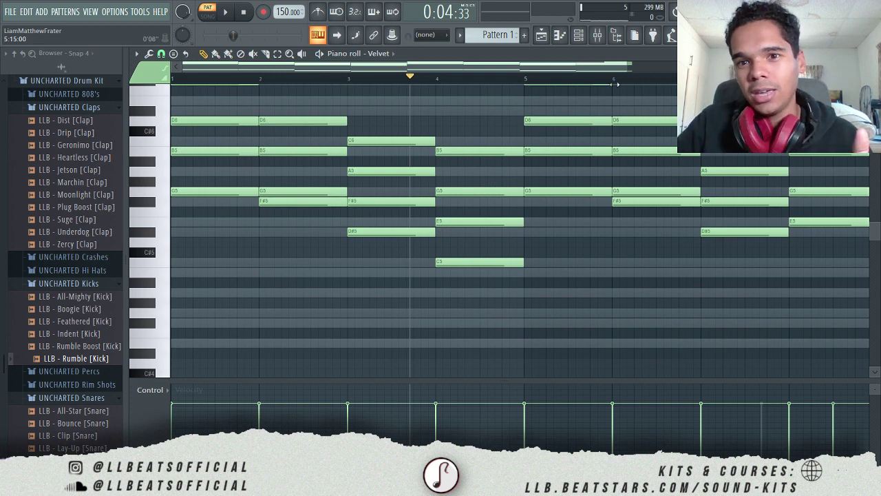
mouse_move(635, 70)
mouse_down()
mouse_move(647, 69)
mouse_move(638, 70)
mouse_up()
scroll(597, 86, down, 1)
scroll(356, 167, up, 5)
scroll(434, 202, down, 5)
scroll(440, 158, up, 5)
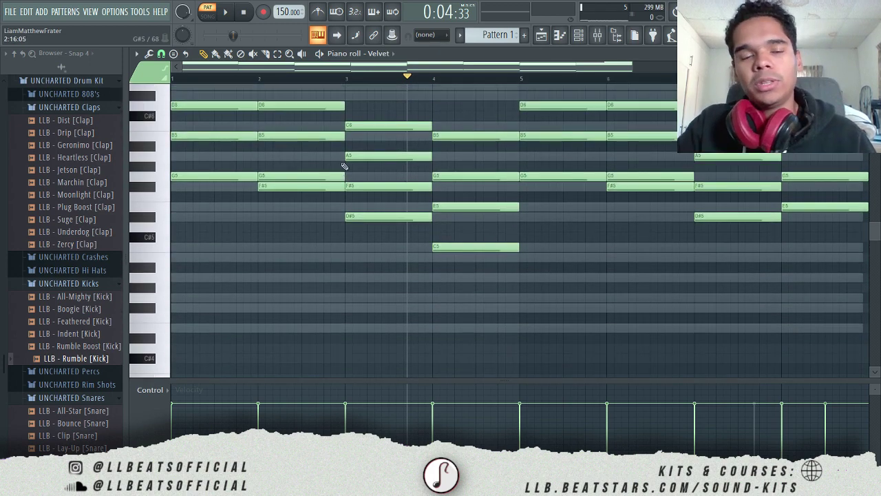
scroll(519, 189, down, 5)
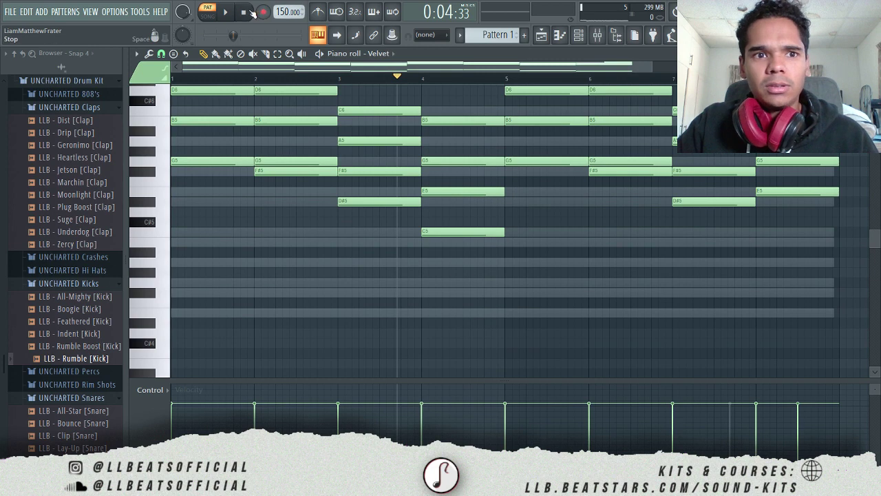
key(space)
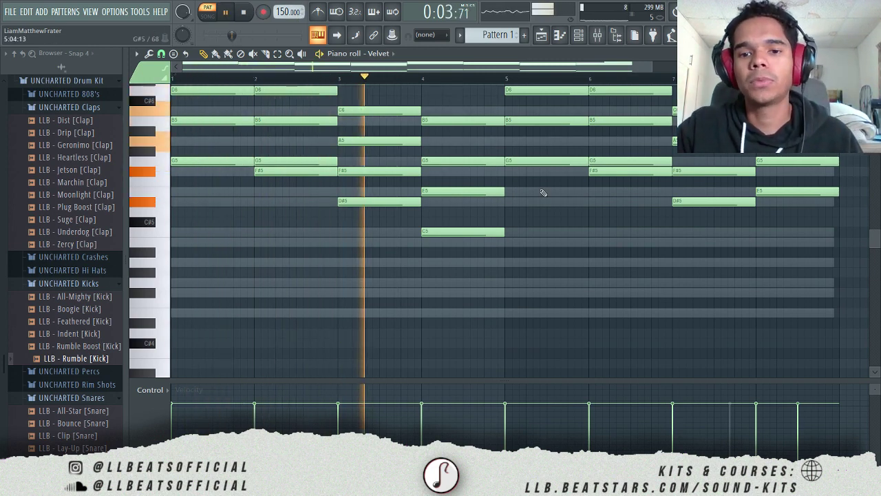
scroll(643, 210, up, 4)
scroll(638, 194, down, 4)
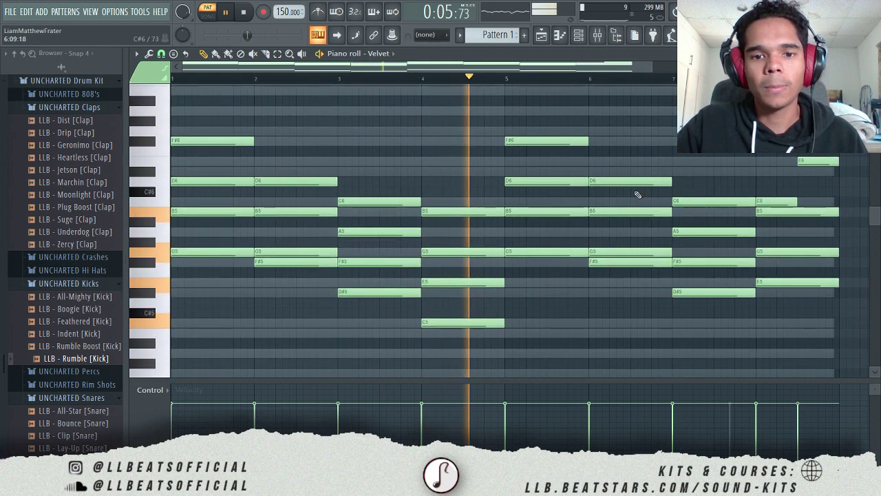
scroll(622, 204, up, 3)
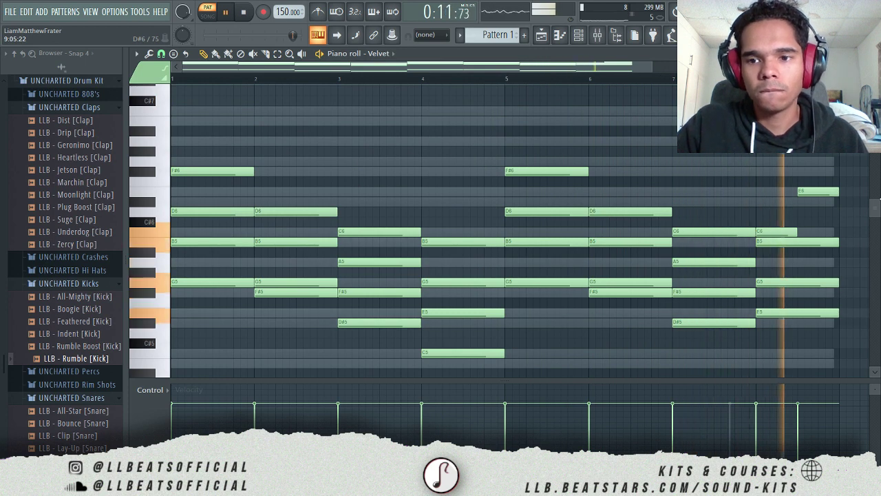
key(space)
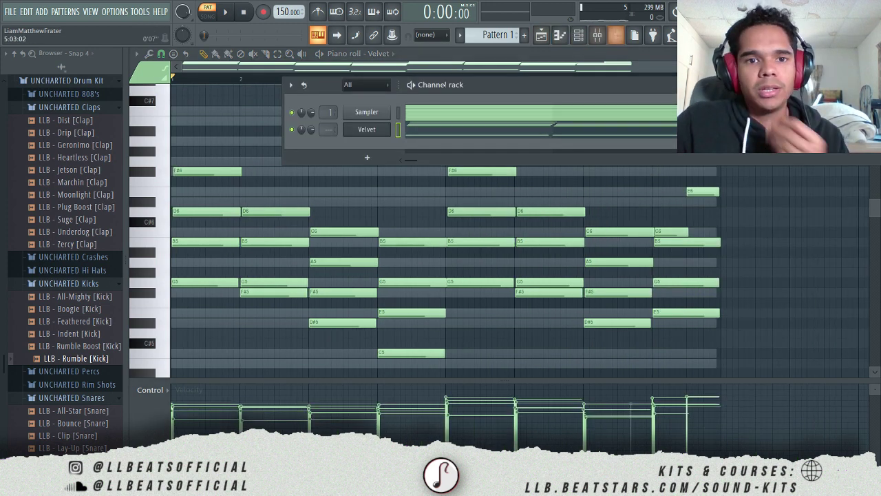
- Add an Ample Guitar G II channel, copy the chord progression into it, and play the pattern
click(368, 159)
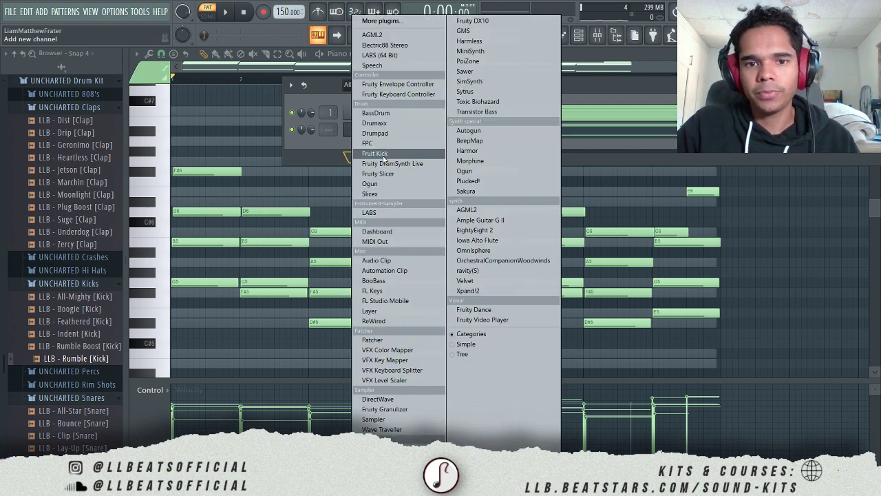
click(482, 219)
key(space)
scroll(201, 284, down, 2)
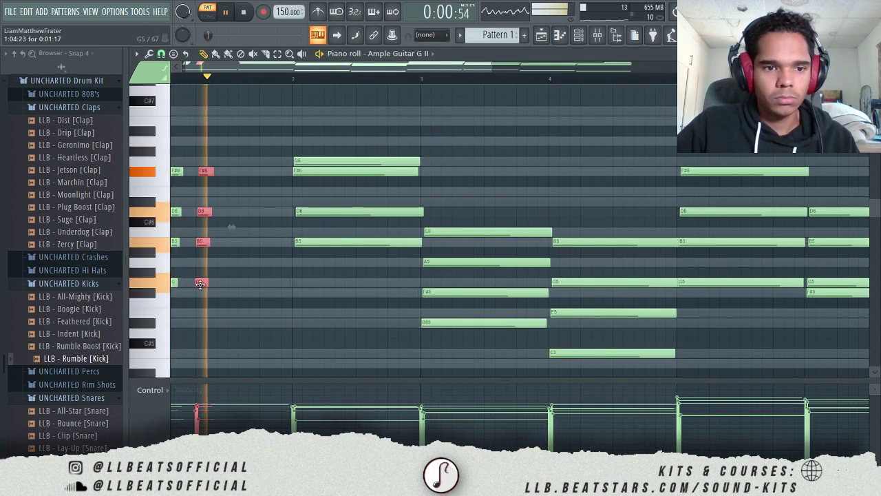
- Chop the sustained guitar chords in bars 1 to 3 into short stabs on every beat
key(space)
key(space)
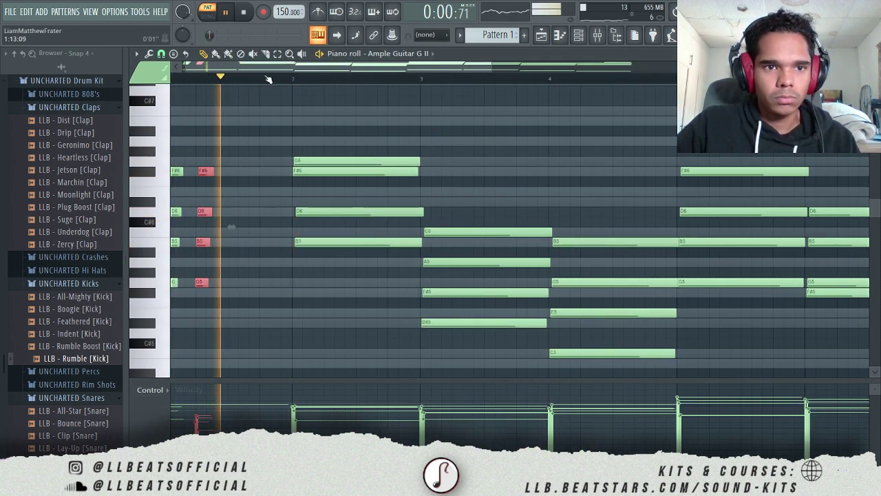
key(space)
shift+drag(208, 282, 267, 290)
key(space)
key(space)
key(space)
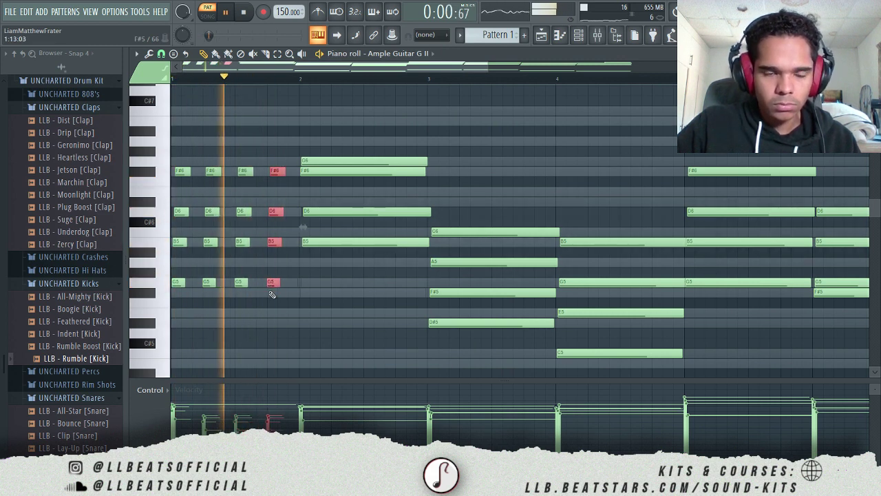
key(ctrl+d)
key(space)
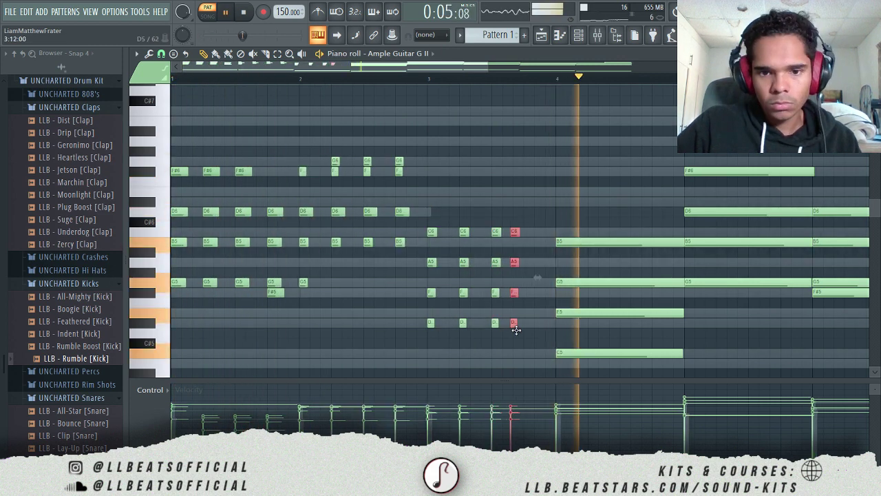
- Delete the stabs on beat 2 of bars 1 and 3 and beat 1 of bar 2, and chop bar 4 into stabs on beats 2-4
key(space)
key(space)
key(space)
key(space)
right_click(209, 283)
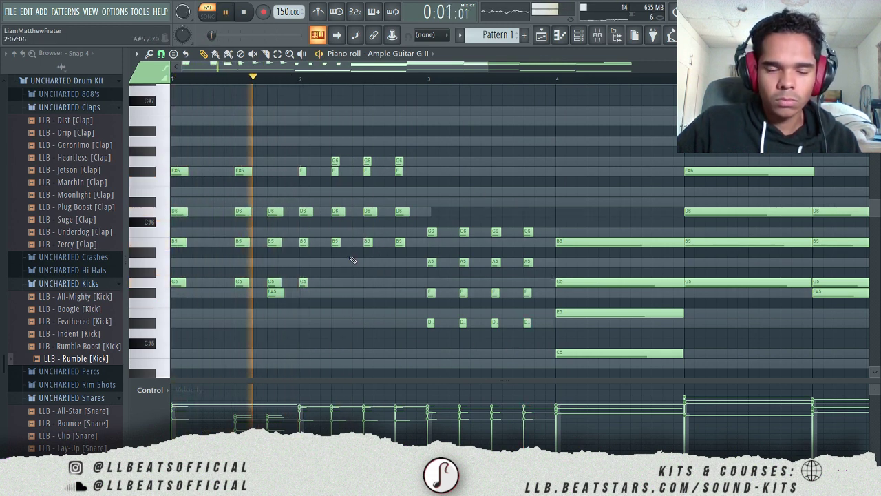
right_click(302, 282)
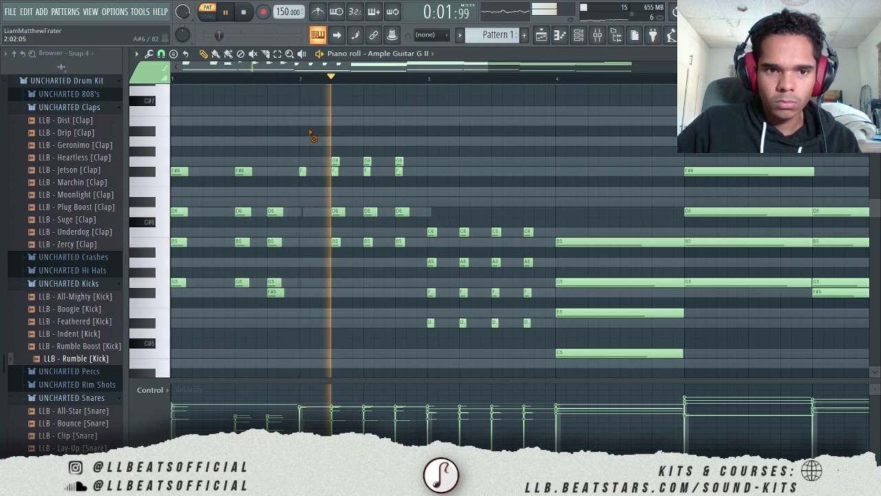
right_click(464, 322)
right_click(463, 231)
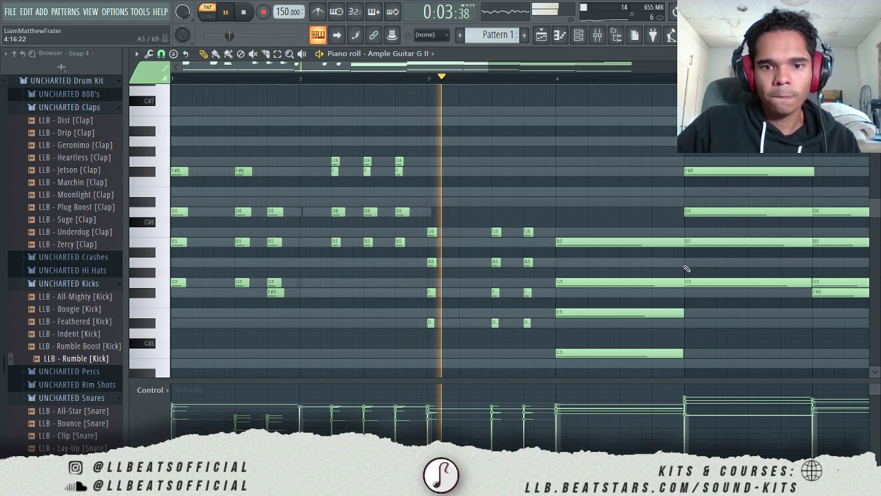
mouse_move(639, 227)
mouse_down()
mouse_move(661, 360)
mouse_move(559, 354)
mouse_move(654, 356)
mouse_up()
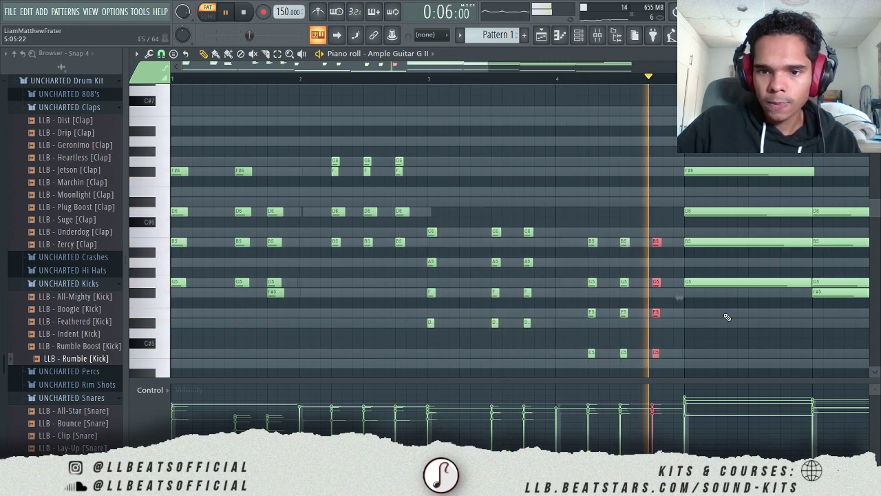
key(space)
- Route the Ample Guitar G II channel to mixer insert 1 and load the HalfTime effect on that track
key(F9)
key(ctrl+l)
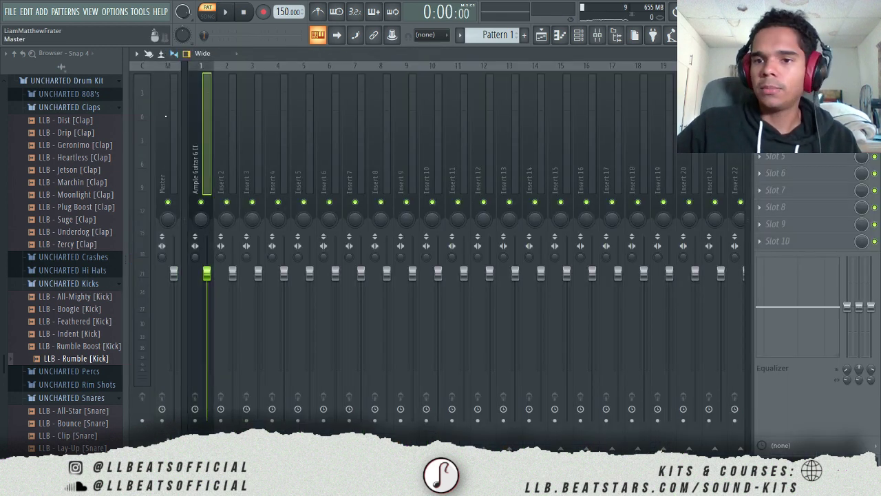
click(760, 89)
mouse_move(777, 104)
click(569, 360)
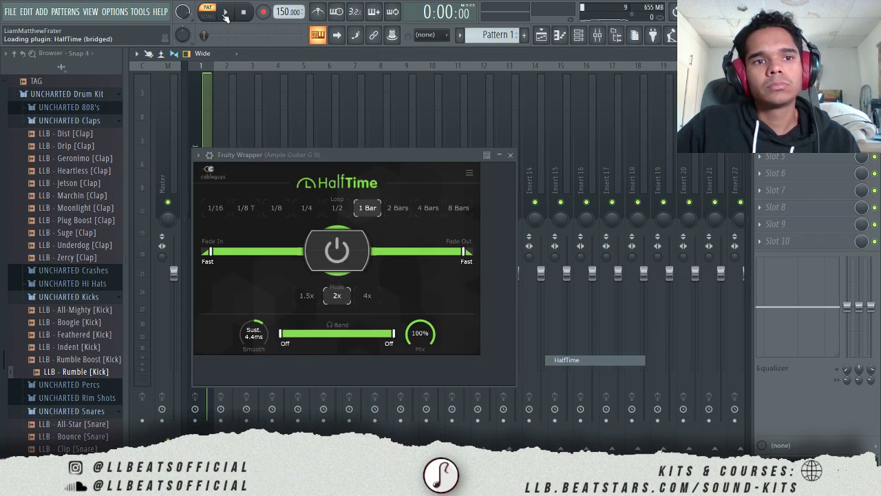
- Set the HalfTime loop length to 1/2 during playback and cut the guitar track's 90 Hz equalizer band to -18 dB
key(space)
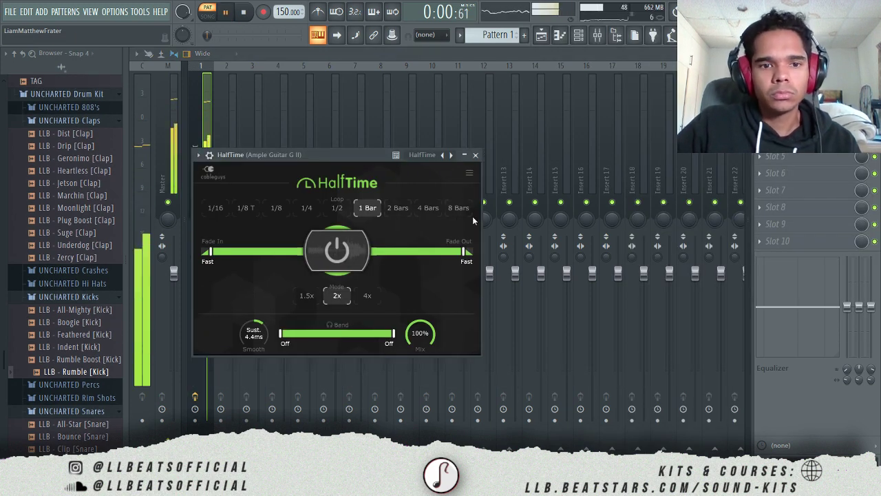
click(330, 205)
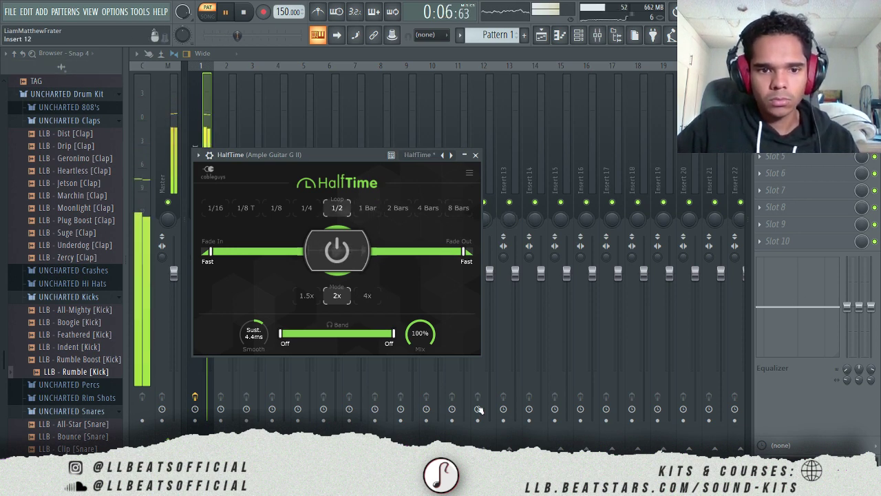
drag(847, 307, 853, 359)
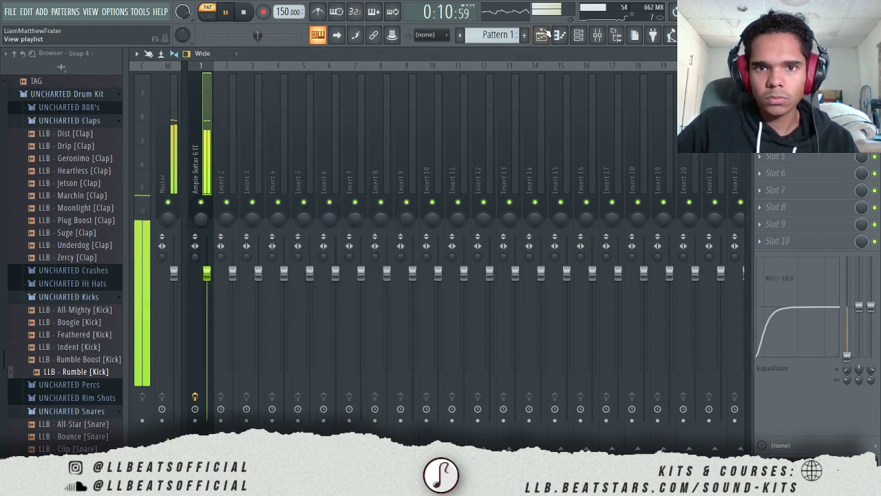
- Start a melody on the LABS Soft Piano channel with short, slightly staggered G5 and B5 notes at beat 3 of bar 1
click(560, 34)
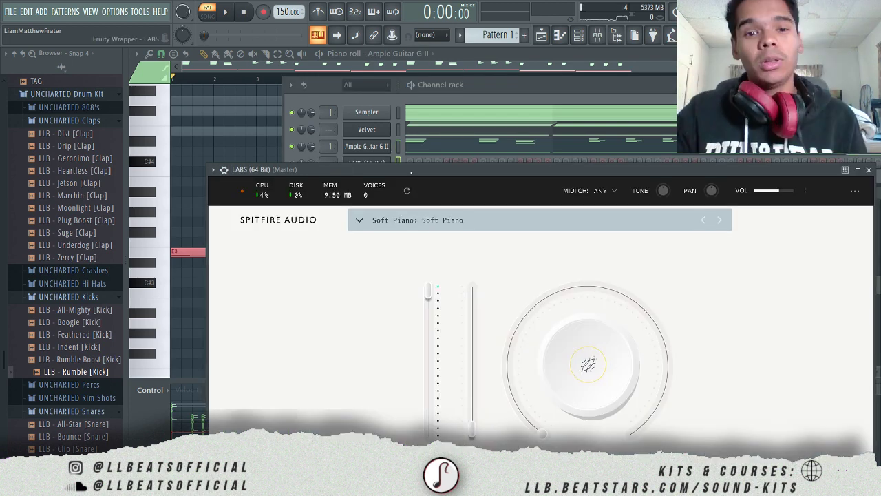
drag(482, 168, 438, 155)
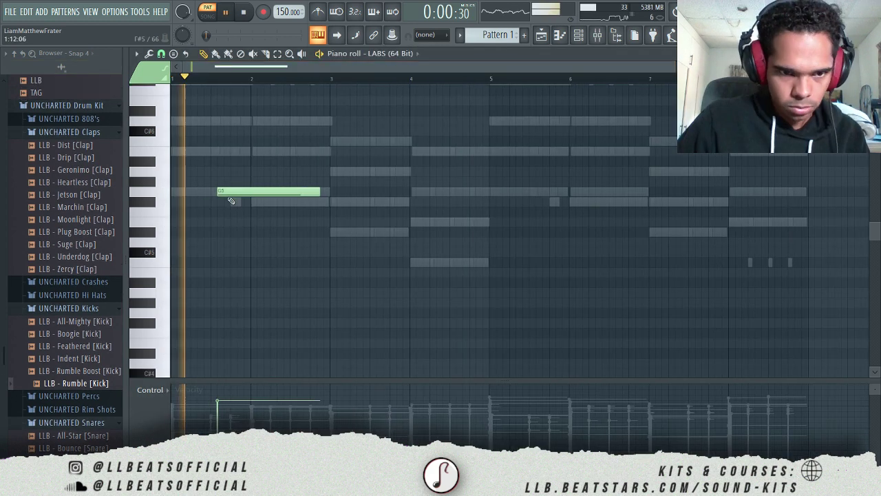
drag(229, 193, 222, 192)
key(space)
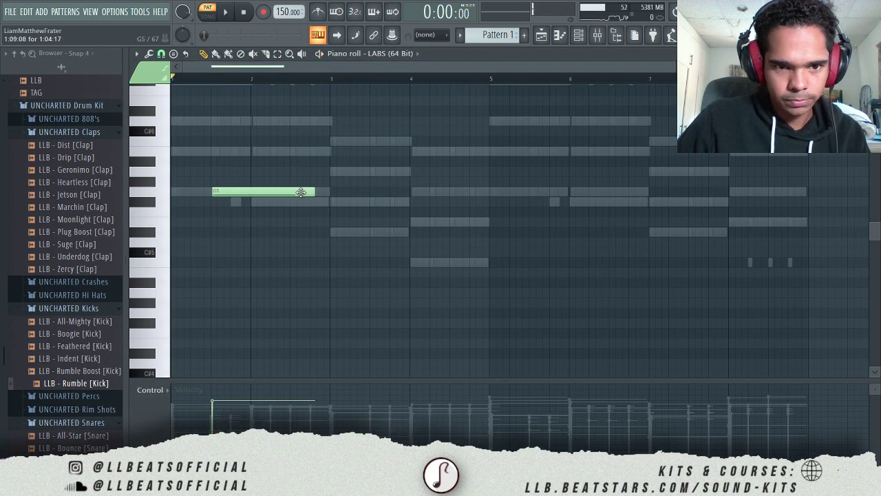
drag(311, 191, 220, 192)
click(219, 151)
key(space)
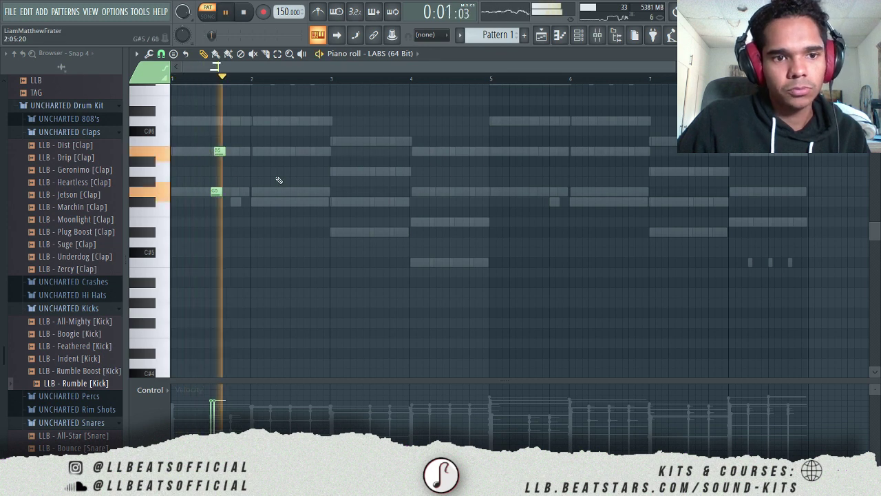
key(space)
- Raise the velocity of both LABS melody notes and play them back over the chords
key(ctrl+a)
key(space)
key(space)
key(space)
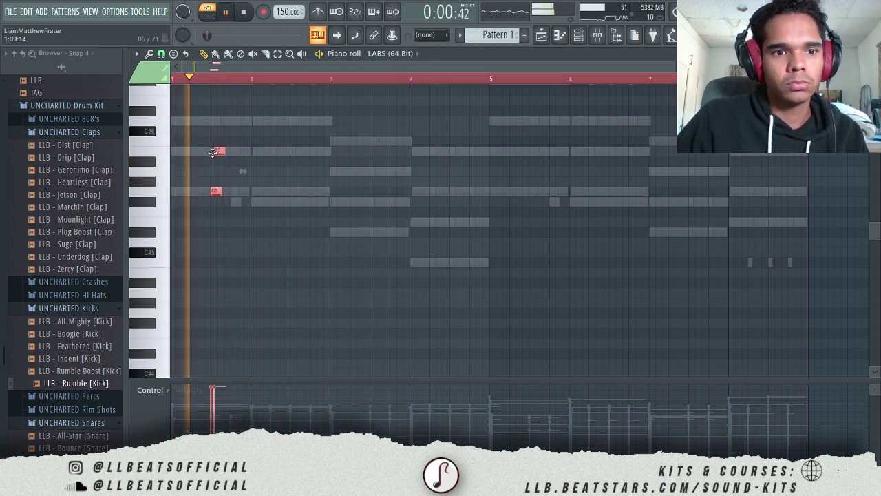
scroll(217, 196, up, 4)
key(space)
- Add an F#5 note on beat 4 of bar 1, continue the piano melody through bar 4, and repeat it in bars 5 to 8
key(ctrl+d)
drag(220, 151, 212, 150)
click(239, 122)
key(space)
scroll(238, 121, up, 3)
right_click(255, 212)
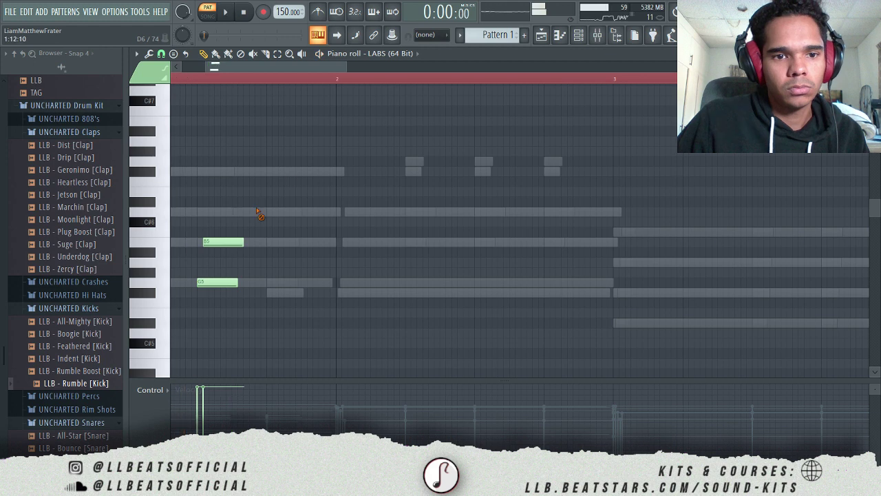
click(272, 291)
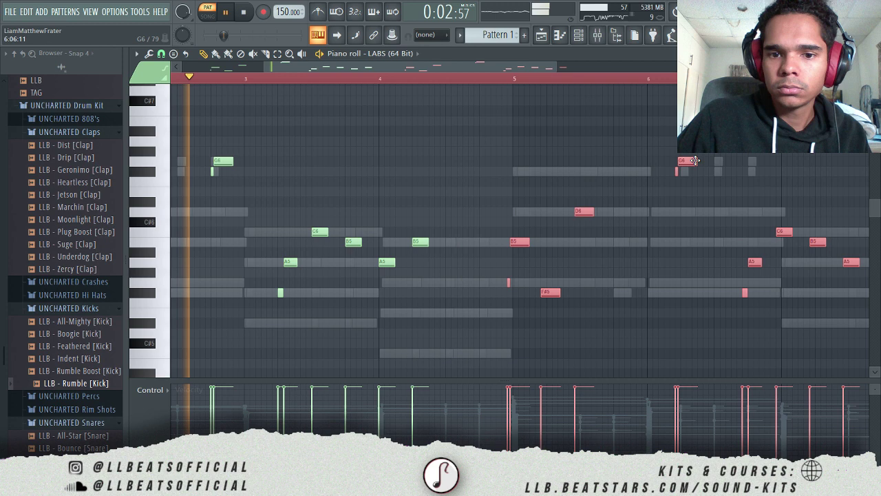
drag(693, 160, 760, 158)
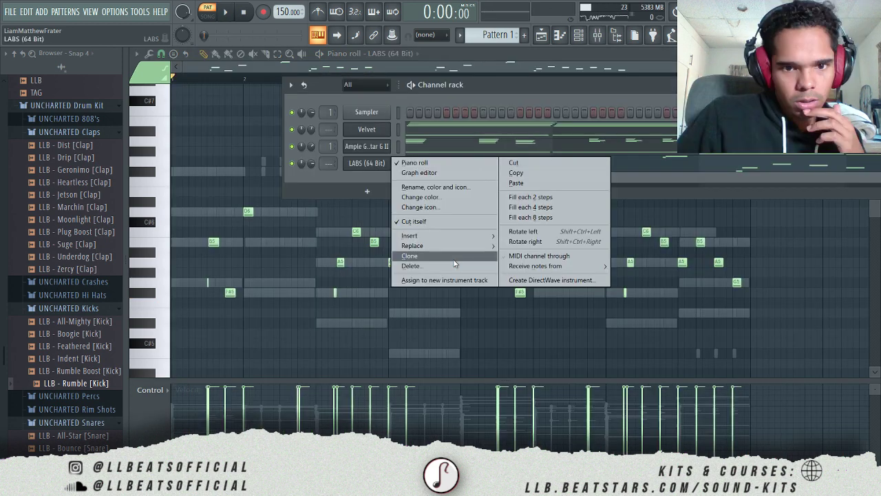
- Clone the LABS (64 Bit) channel and open the Velvet channel's chord notes in the piano roll
click(454, 259)
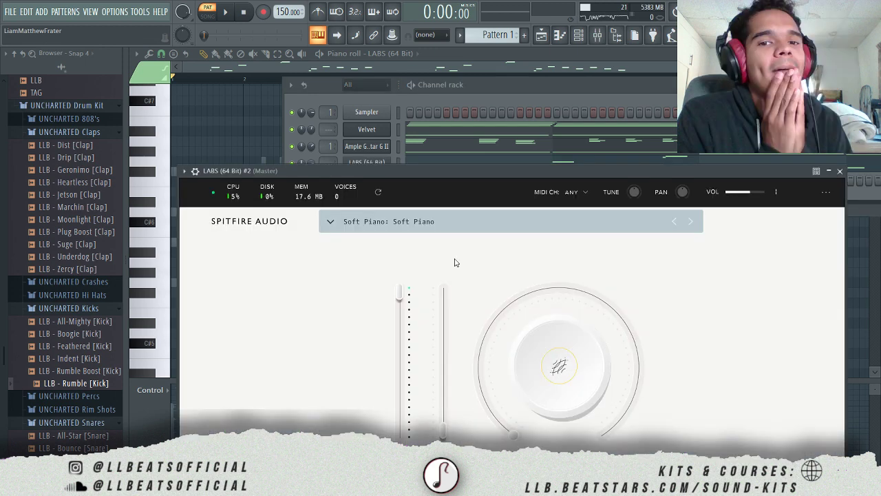
click(425, 138)
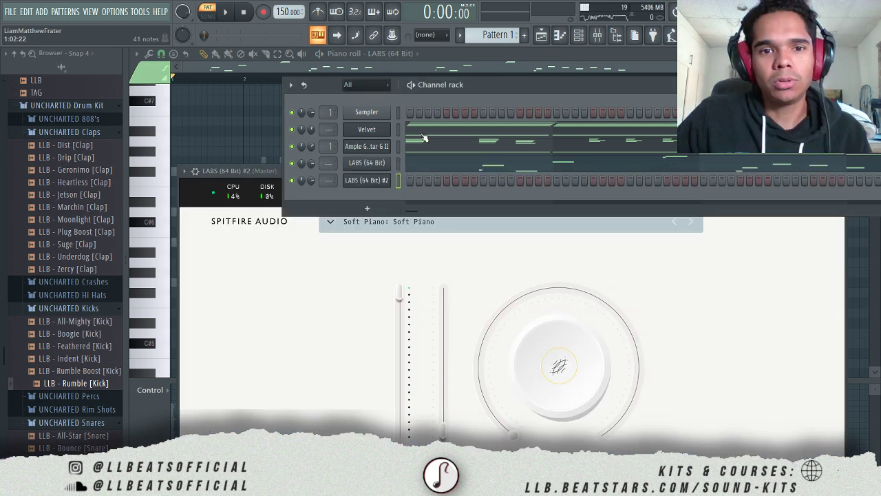
click(423, 134)
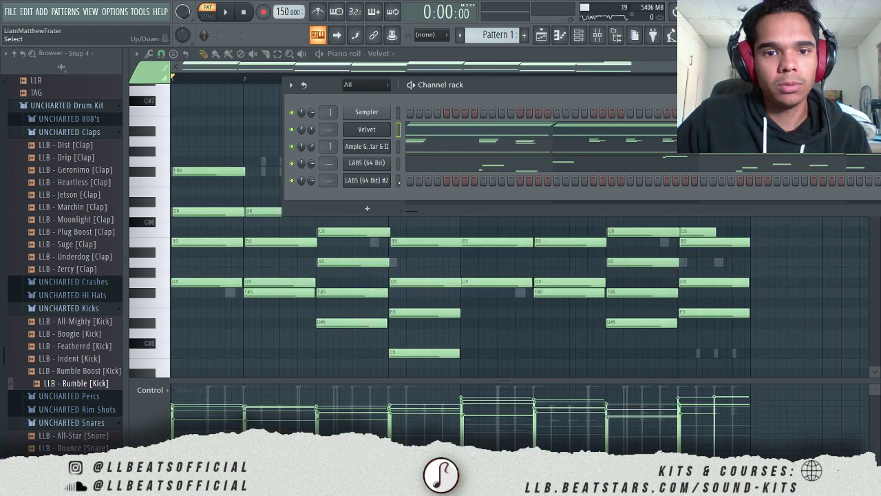
- Paste the copied Velvet chords into the LABS (64 Bit) #2 channel and play the loop
click(398, 182)
key(ctrl+v)
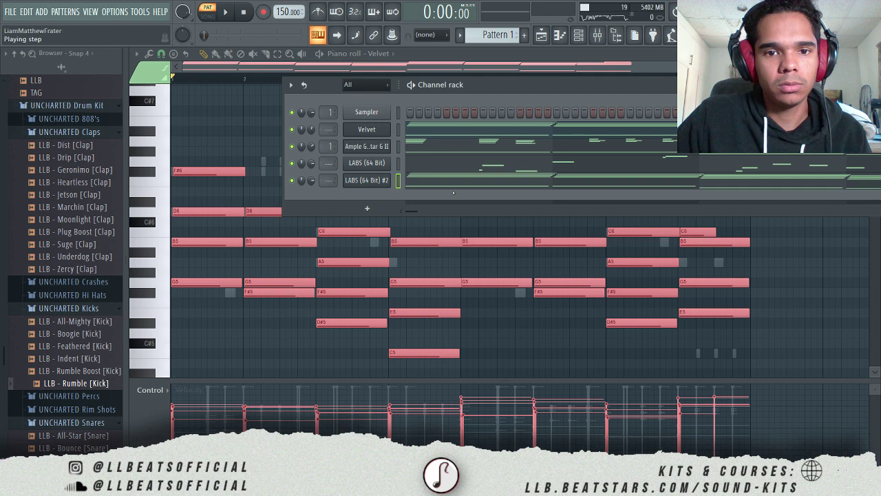
key(space)
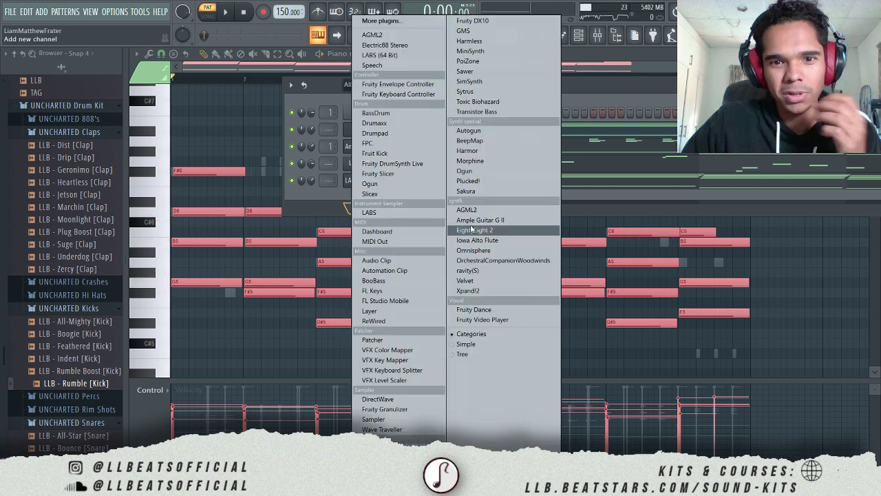
- Add an Xpand!2 instrument channel and open its piano roll with the loop playing
click(468, 290)
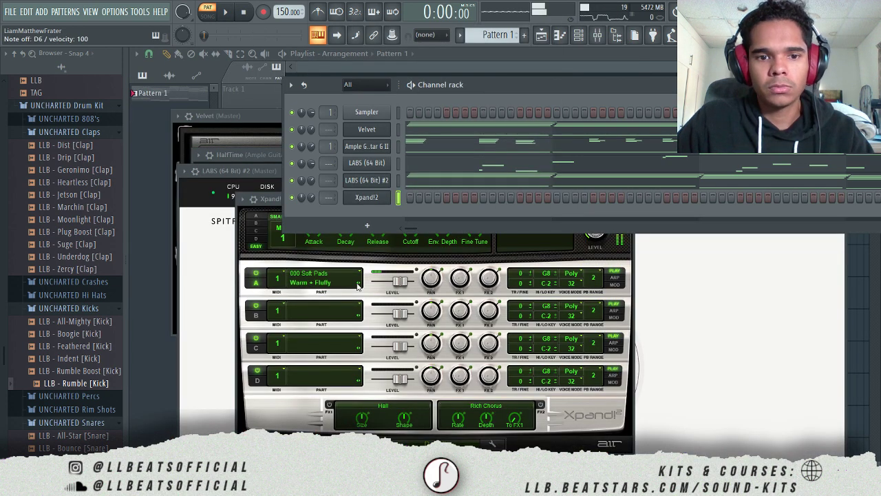
right_click(375, 198)
click(407, 196)
click(406, 198)
key(ctrl+v)
key(space)
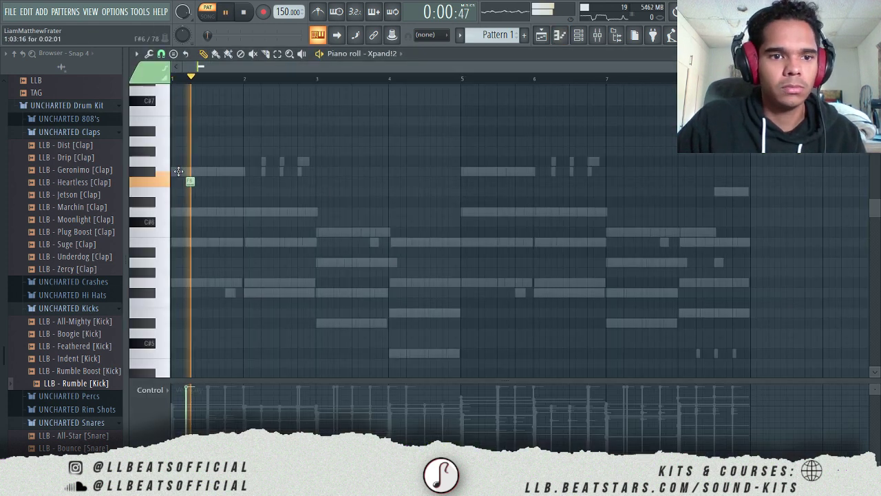
- Place short Xpand!2 notes G5 with F#6, B5 and D6 in bar 1, and D6, F#6, D6 and G6 in bar 2
drag(184, 219, 172, 287)
key(space)
click(189, 245)
key(space)
click(210, 212)
key(space)
click(242, 213)
click(264, 171)
click(280, 212)
click(300, 162)
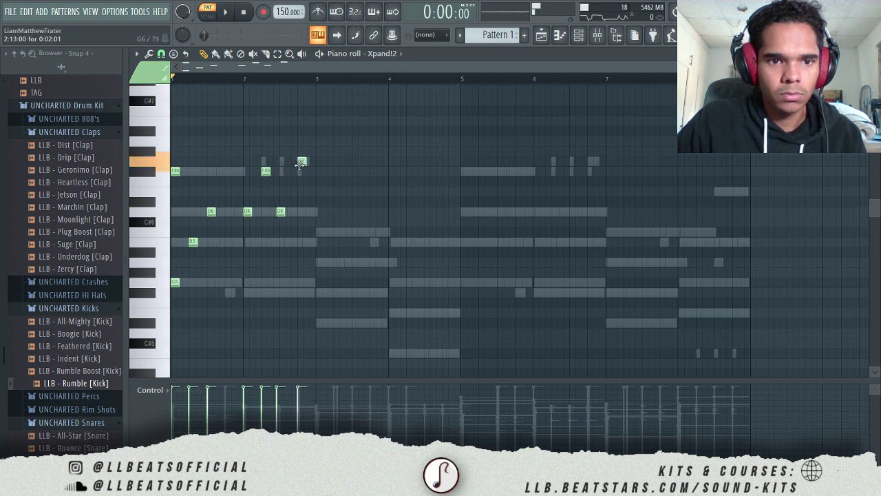
- Continue the Xpand!2 melody with C6, A5 and F#5 in bar 3, and G5, C5 and E5 in bar 4
click(321, 232)
click(336, 263)
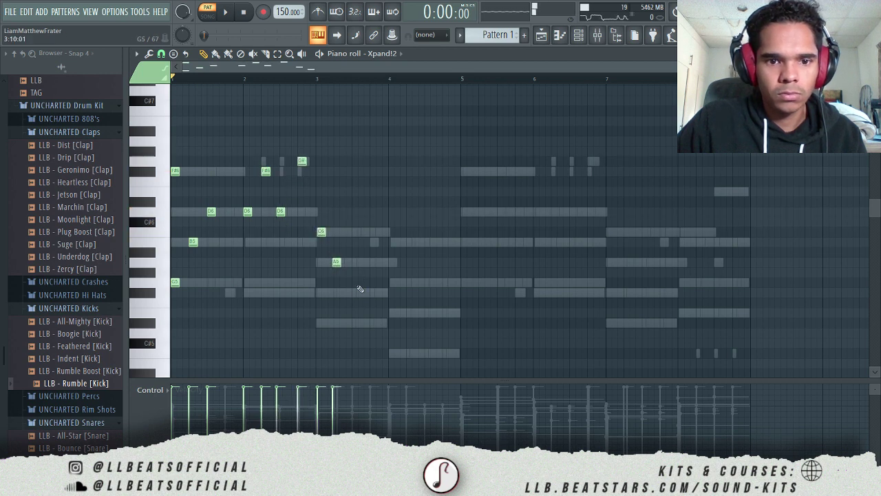
click(354, 294)
click(394, 283)
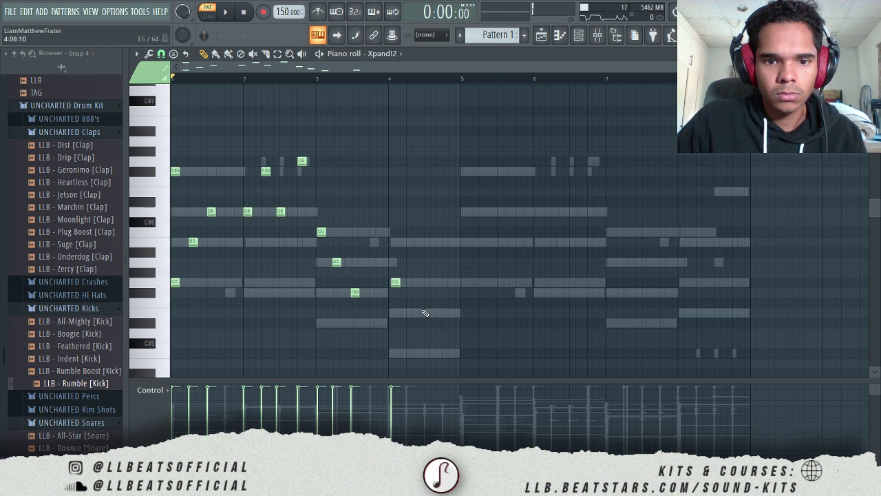
click(431, 353)
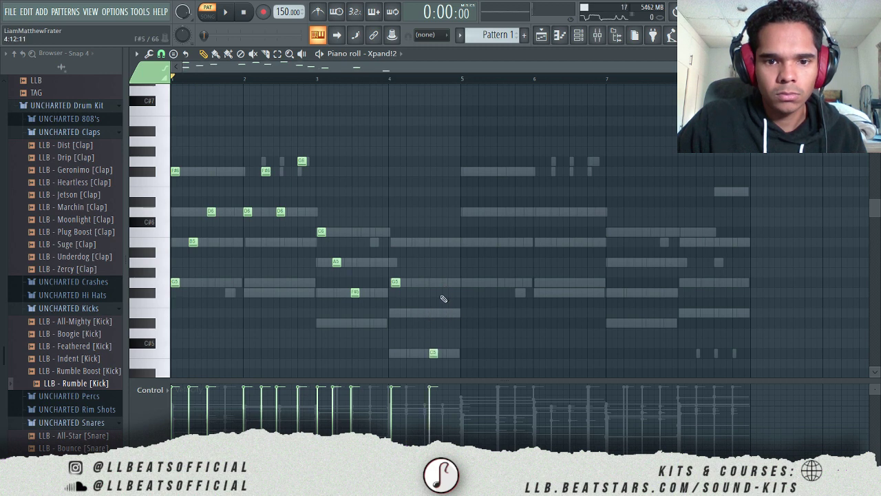
click(448, 313)
- Fill bars 5 and 6 with B5, F#6 and D6, followed by B5, C6 and B5
click(462, 282)
key(ctrl+z)
click(465, 241)
click(499, 170)
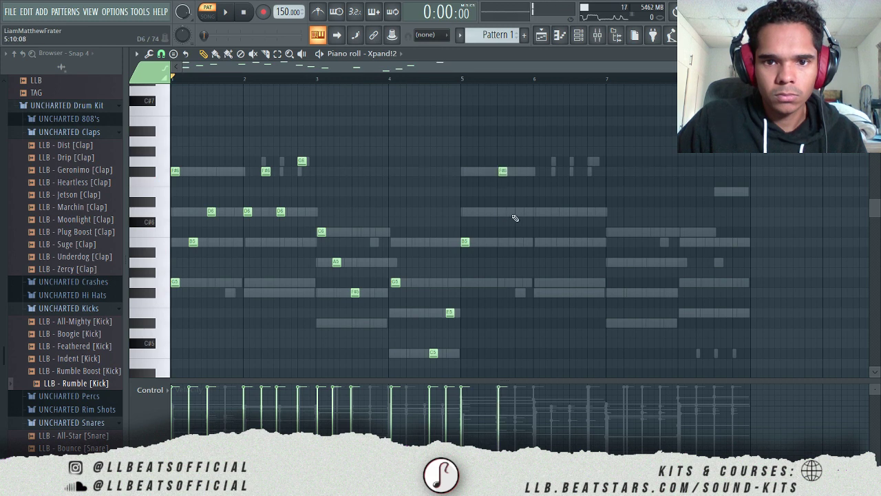
click(516, 211)
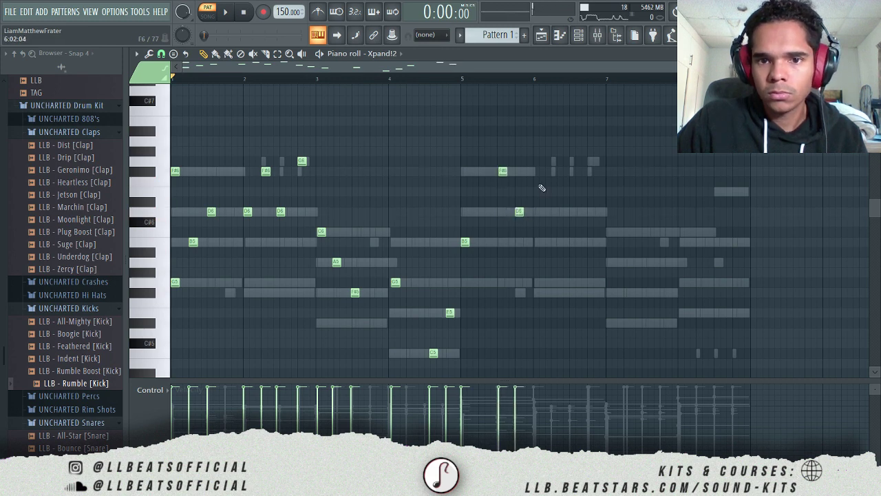
click(536, 241)
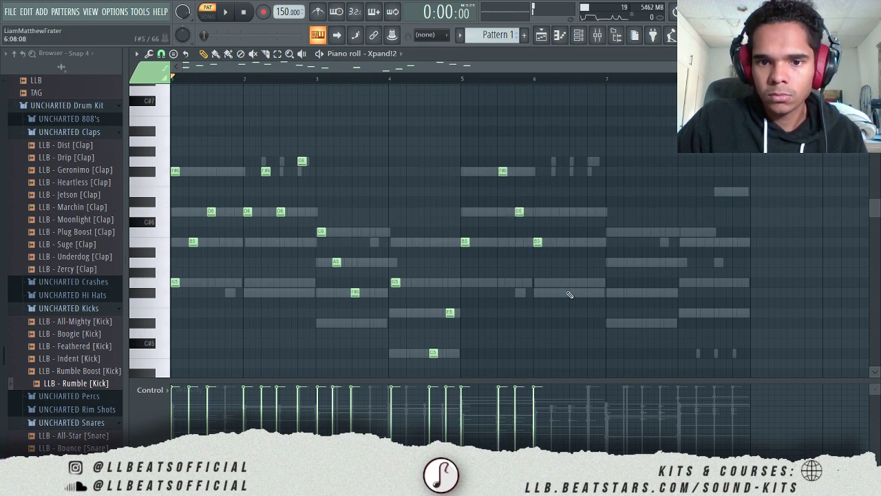
click(570, 292)
click(588, 282)
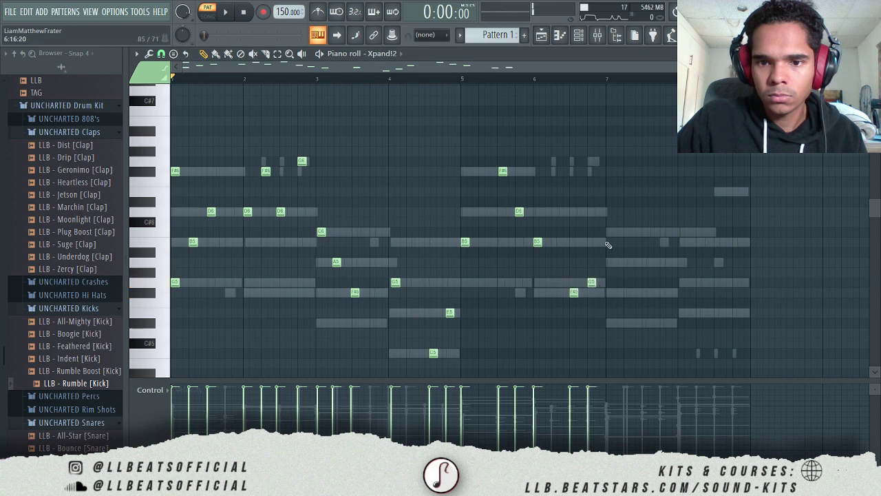
right_click(574, 292)
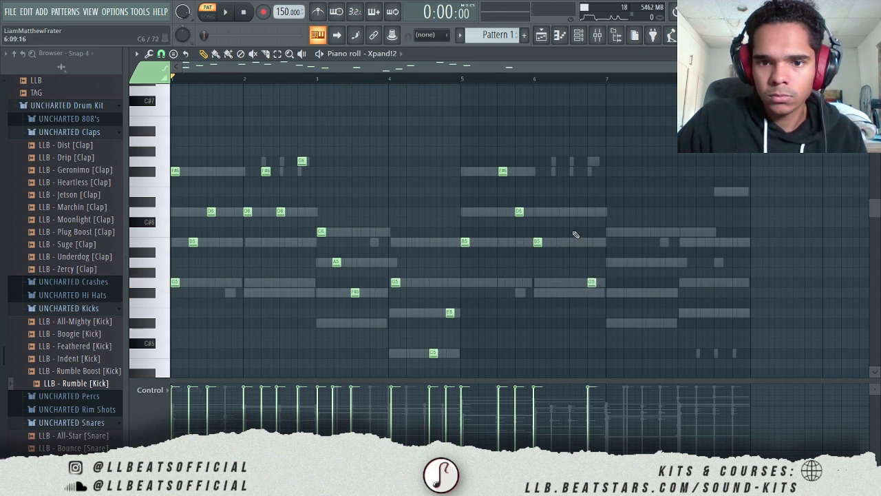
click(572, 232)
right_click(592, 282)
click(590, 242)
- Finish the melody with C6, A5, F#5 and A5 in bar 7, and G5, B5, E6 and B5 in bar 8
click(610, 232)
click(623, 262)
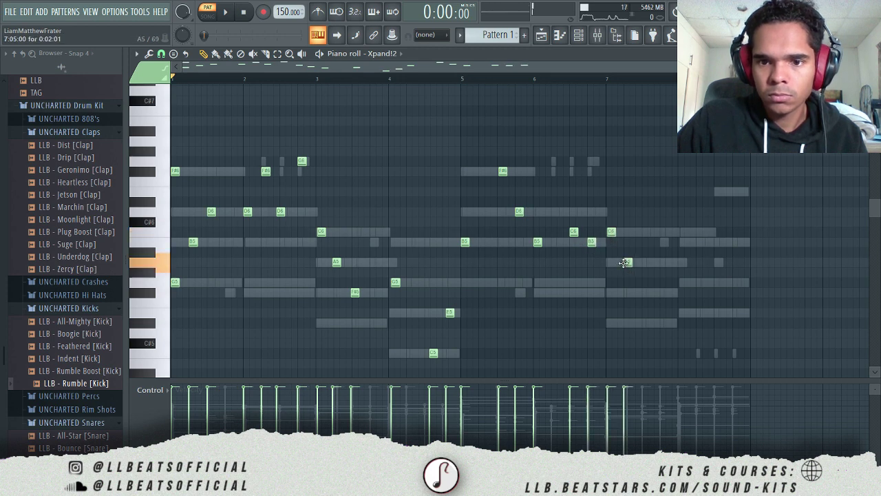
drag(624, 263, 632, 262)
click(646, 292)
click(665, 323)
right_click(665, 326)
click(682, 282)
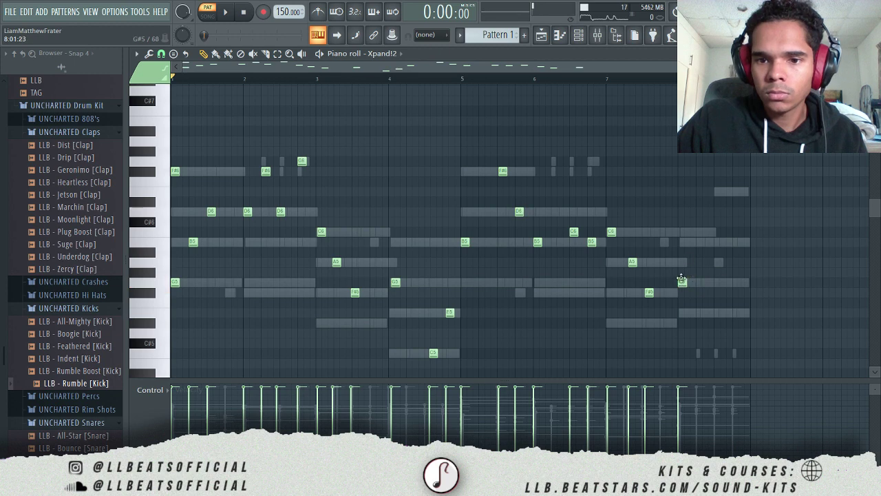
click(662, 262)
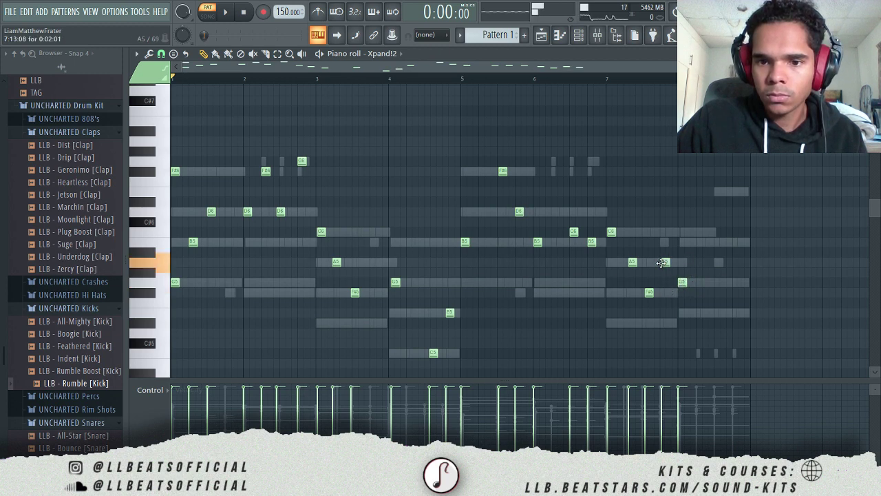
click(697, 242)
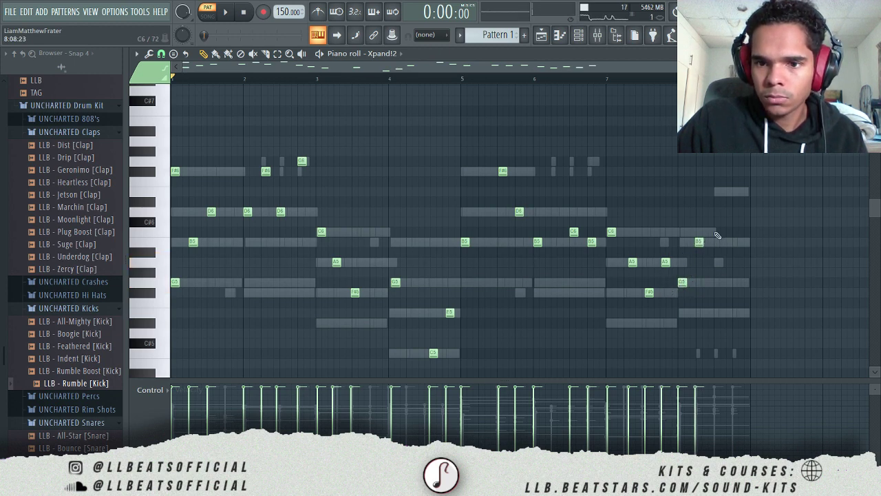
click(718, 193)
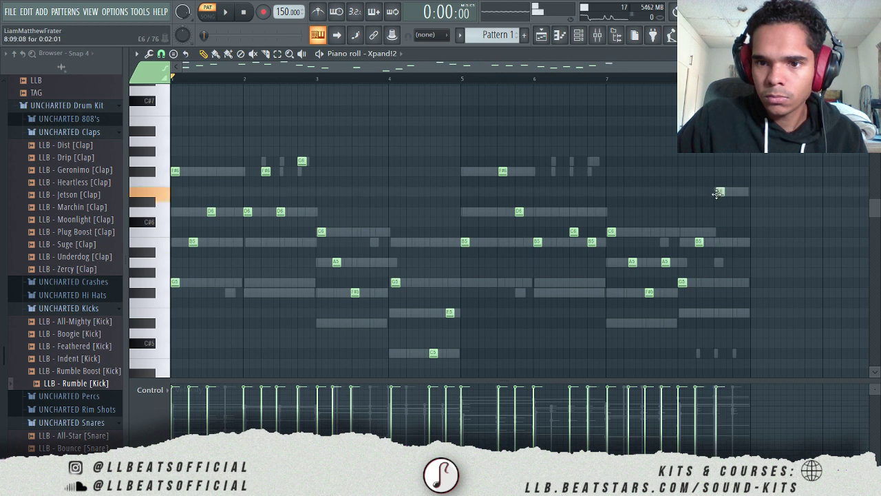
click(732, 242)
- Play the Xpand!2 melody and quantize its notes with the Default template
key(space)
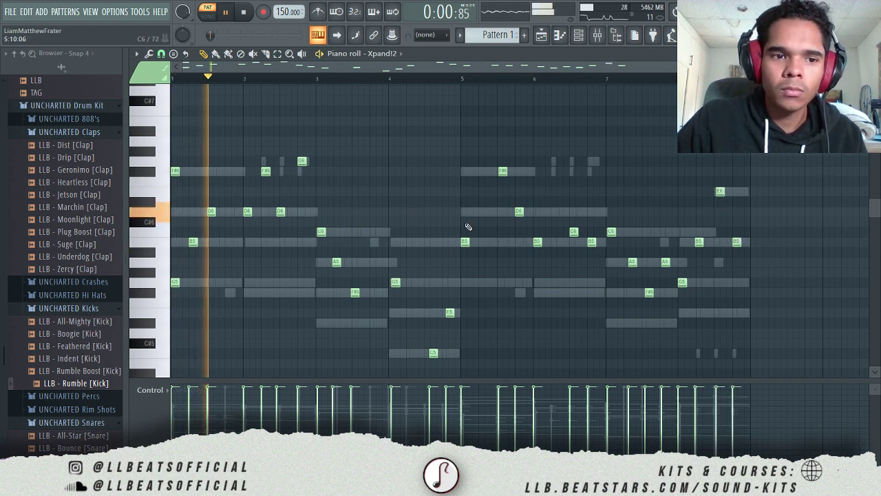
key(alt+q)
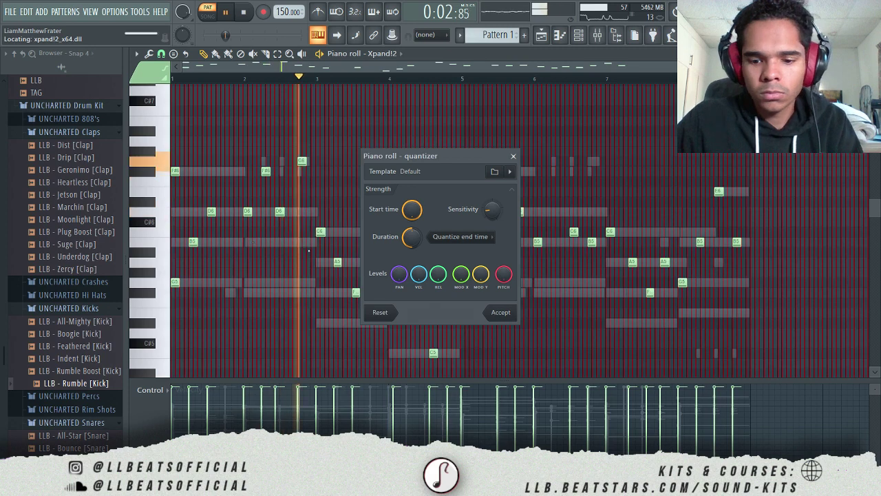
key(Return)
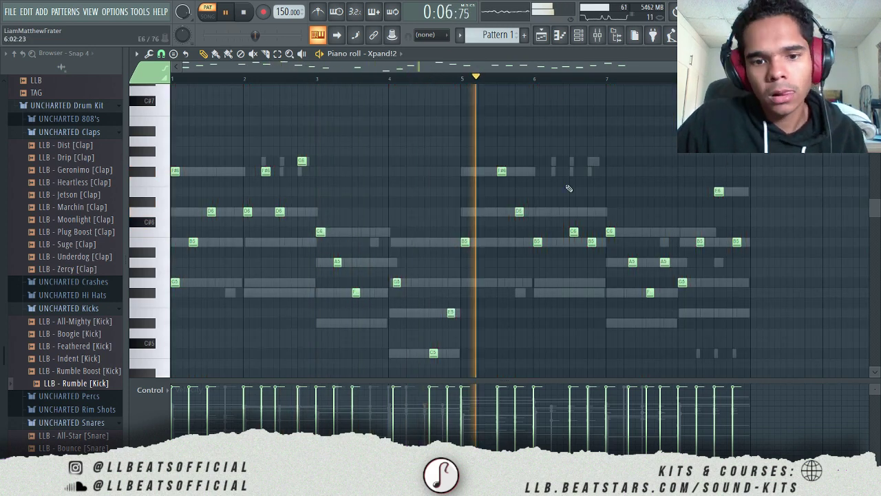
- Mute the LABS (64 Bit) #2 and Ample Guitar channels
key(F6)
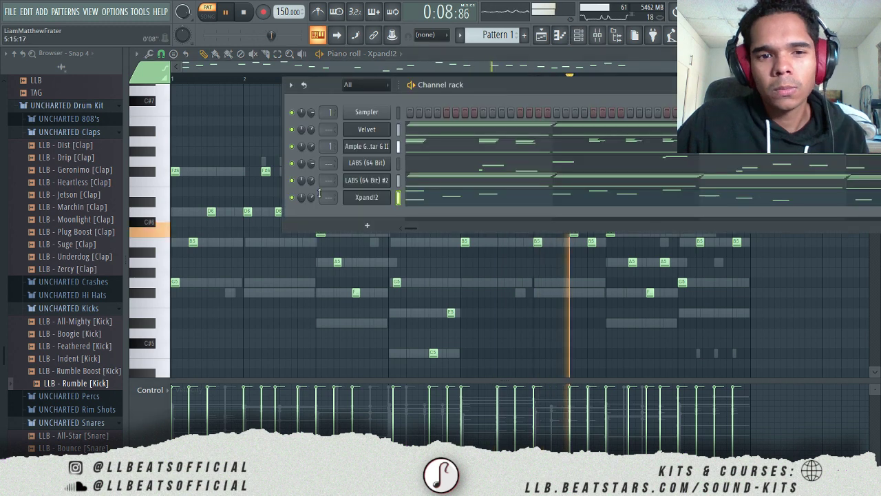
click(291, 180)
click(291, 146)
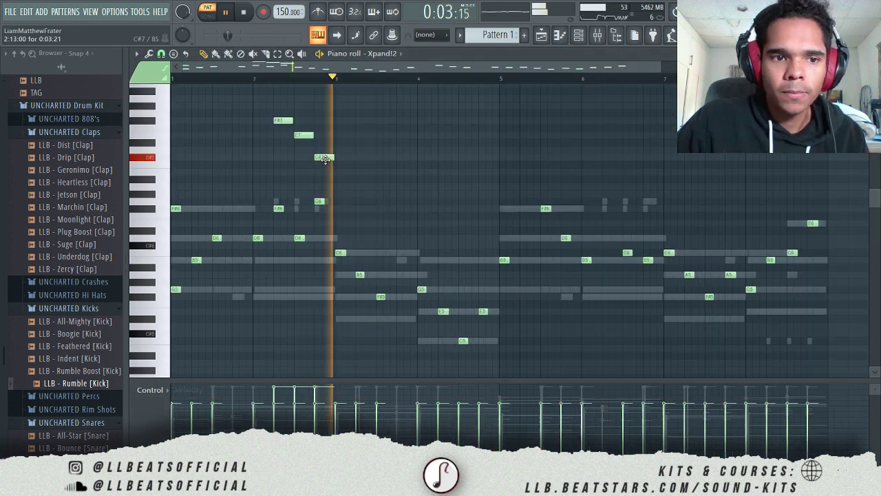
- Try the last high counter-melody note of bar 2 at B6, then delete it and replay the loop
drag(325, 159, 324, 173)
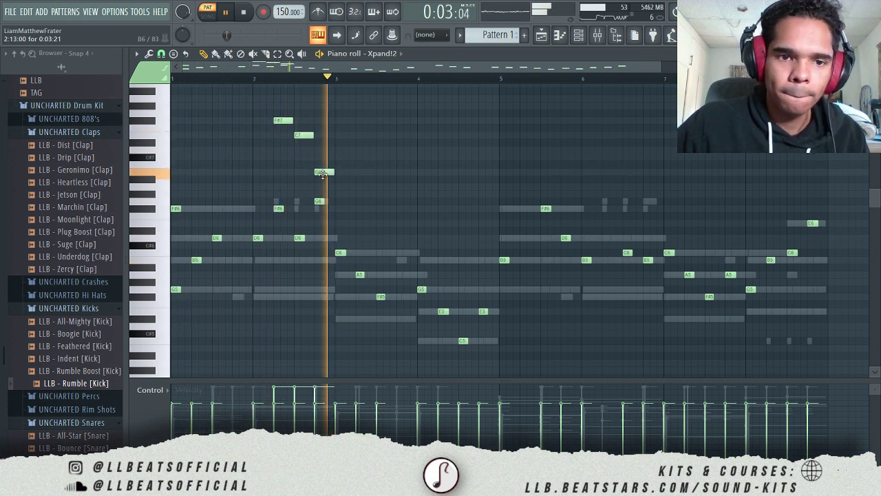
right_click(328, 172)
key(space)
key(space)
scroll(331, 170, up, 2)
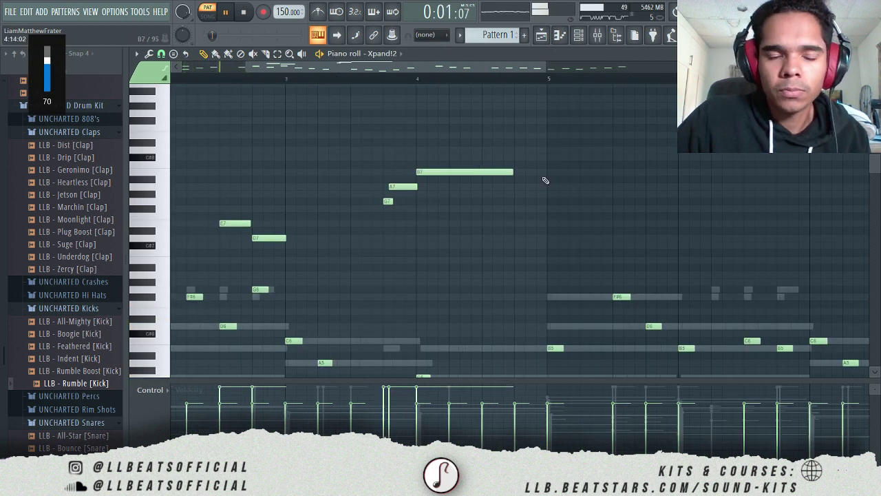
- Copy the high counter-melody notes from bars 2 to 4 into bars 6 to 8
drag(546, 70, 629, 75)
drag(455, 153, 283, 247)
drag(222, 149, 406, 250)
drag(225, 223, 639, 223)
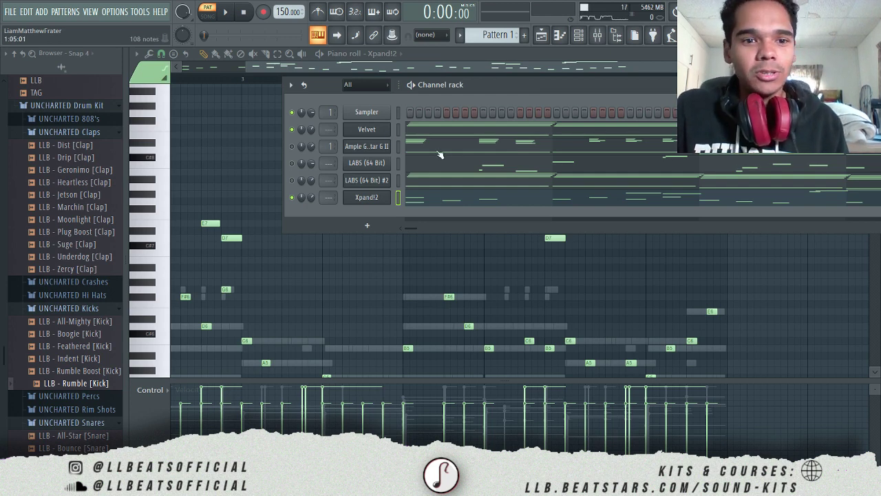
- Unmute the guitar and both LABS channels and play the full loop
click(291, 180)
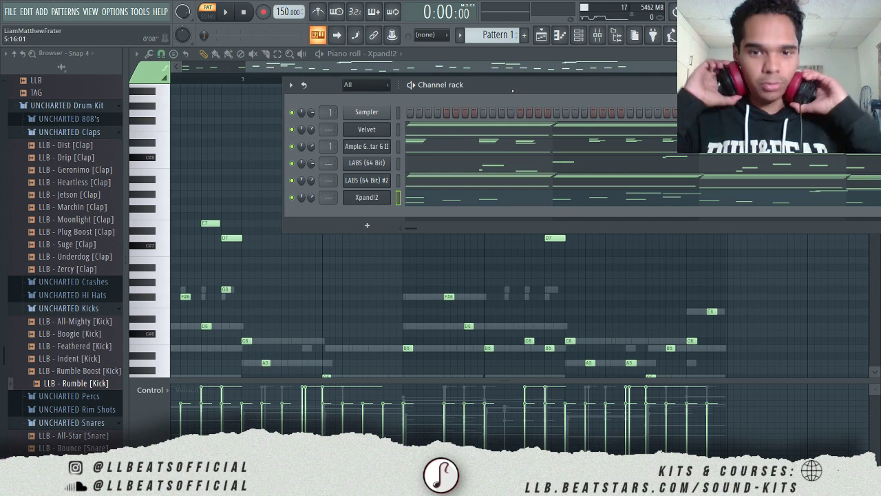
key(space)
- Audition the Marchin, Moonlight and Suge claps over the loop and open LLB - Suge [Clap] in a new channel
click(72, 207)
click(71, 244)
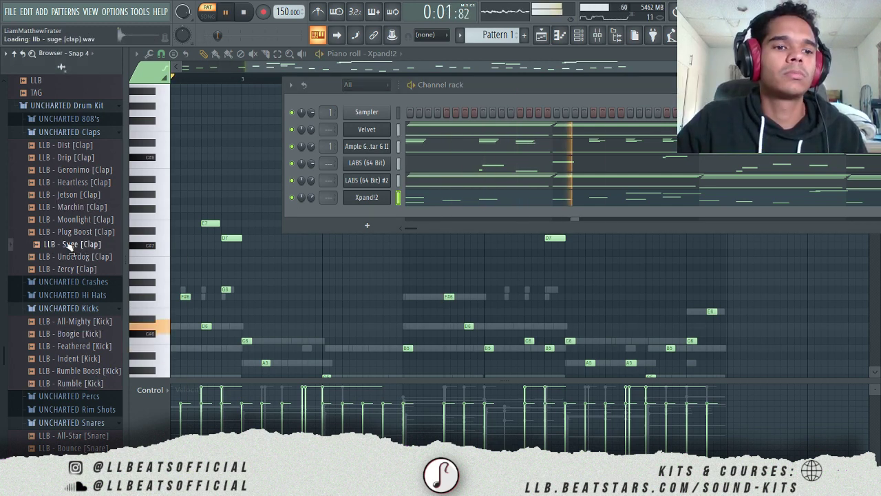
click(78, 208)
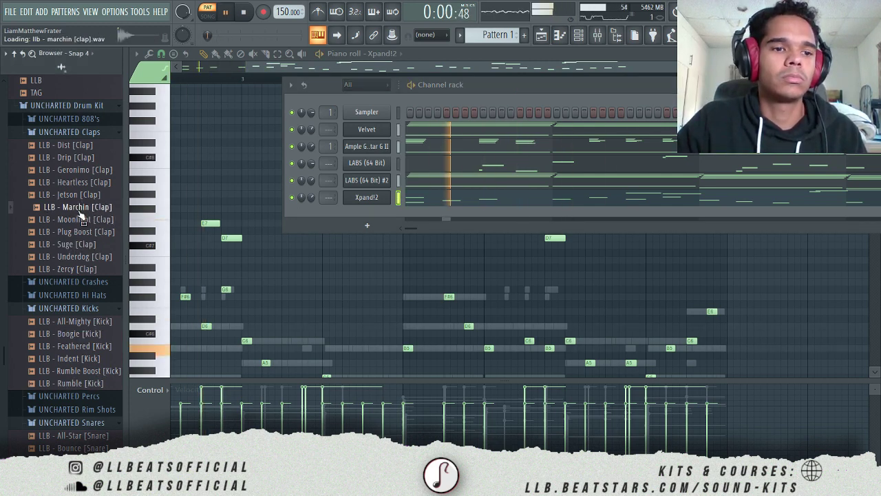
click(83, 219)
click(86, 245)
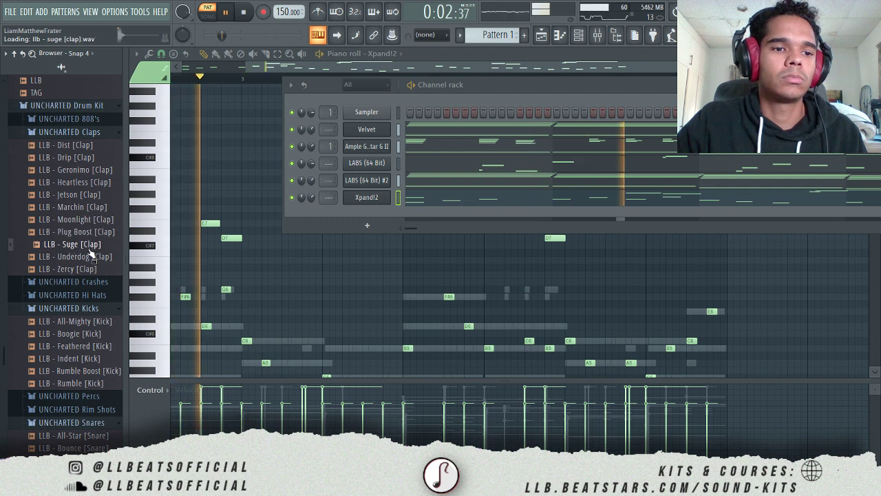
right_click(80, 251)
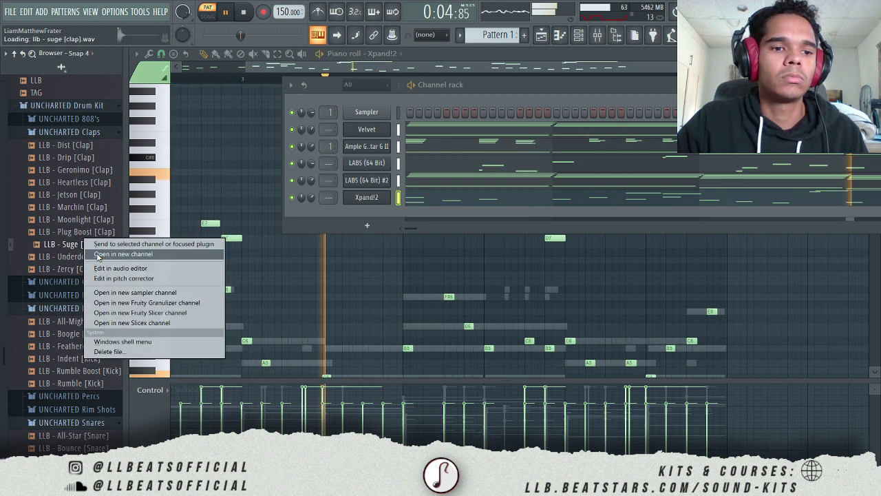
click(97, 253)
- Open LLB - Flex [Hi Hat] from the UNCHARTED Hi Hats folder in a new channel and collapse that folder
click(73, 281)
click(81, 307)
click(82, 282)
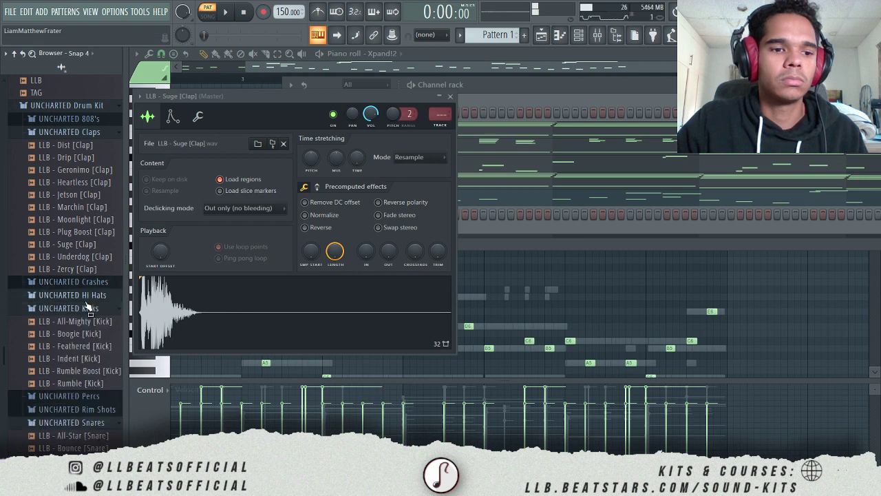
click(86, 297)
key(space)
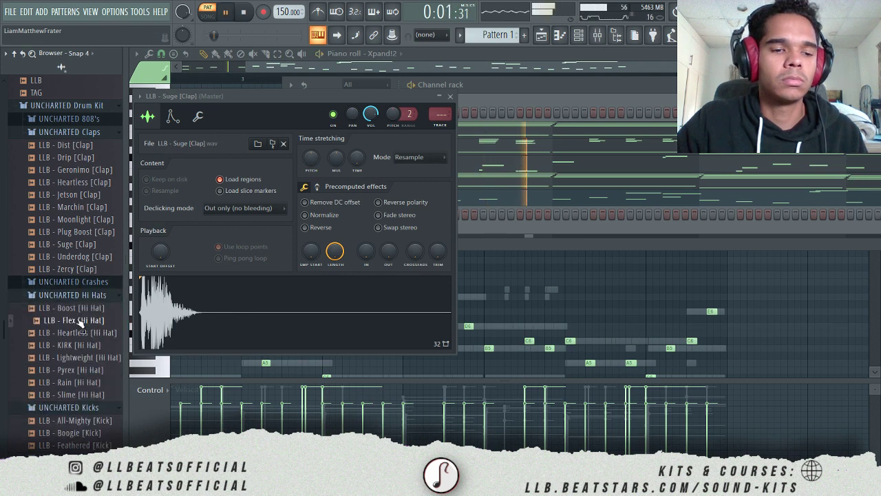
right_click(86, 318)
click(100, 329)
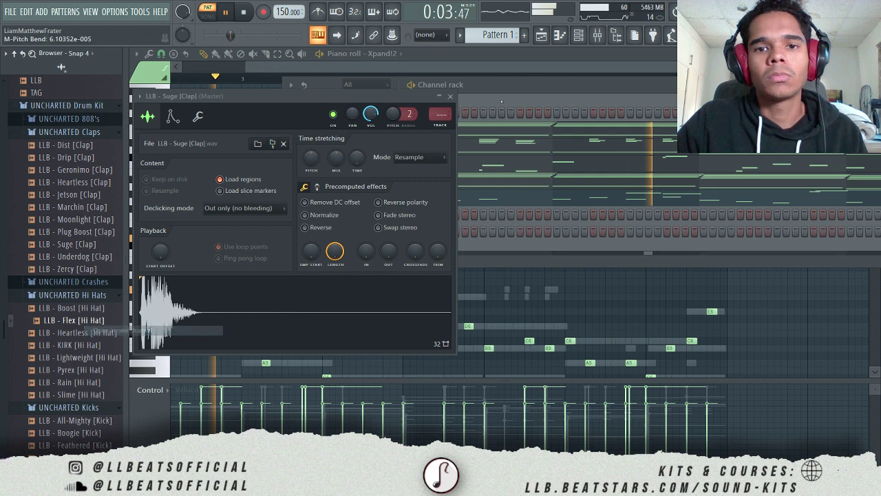
click(76, 294)
click(82, 309)
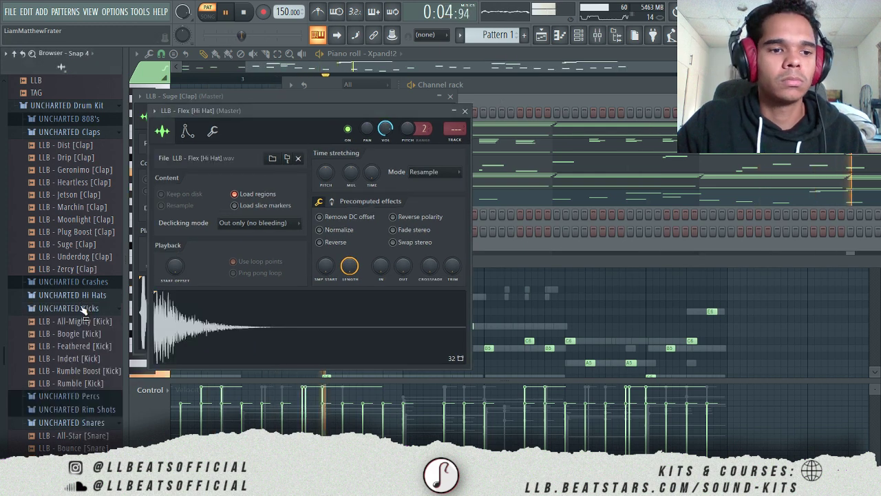
- Find LLB - Bounce [Snare] in the UNCHARTED Snares folder and open it in a new channel
scroll(83, 313, down, 4)
right_click(96, 299)
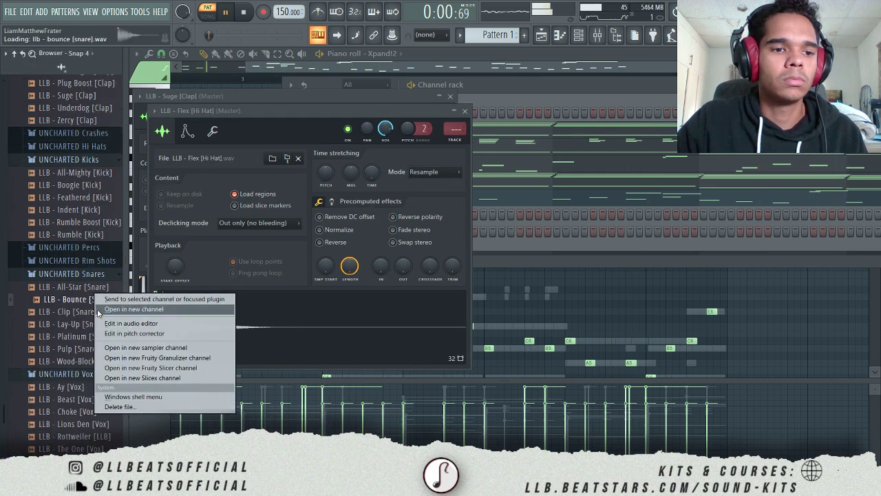
click(100, 309)
- Audition the UNCHARTED Vox samples over the loop and open LLB - Choke [Vox] in a new channel
scroll(82, 344, down, 2)
click(81, 364)
key(space)
click(84, 374)
click(79, 325)
key(Up)
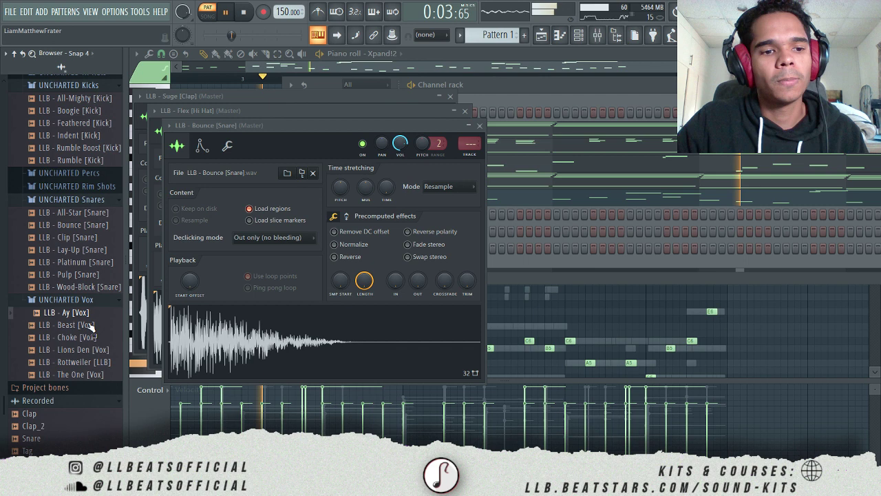
click(88, 324)
click(104, 336)
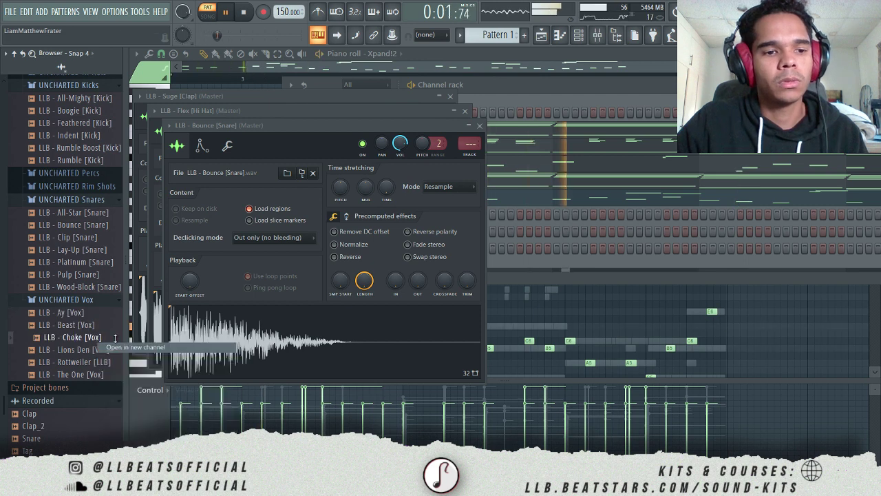
click(115, 336)
- Audition the UNCHARTED rim shots and open LLB - Lean [Rim Shot] and the Trap Bongo sample in new channels
click(77, 186)
click(99, 261)
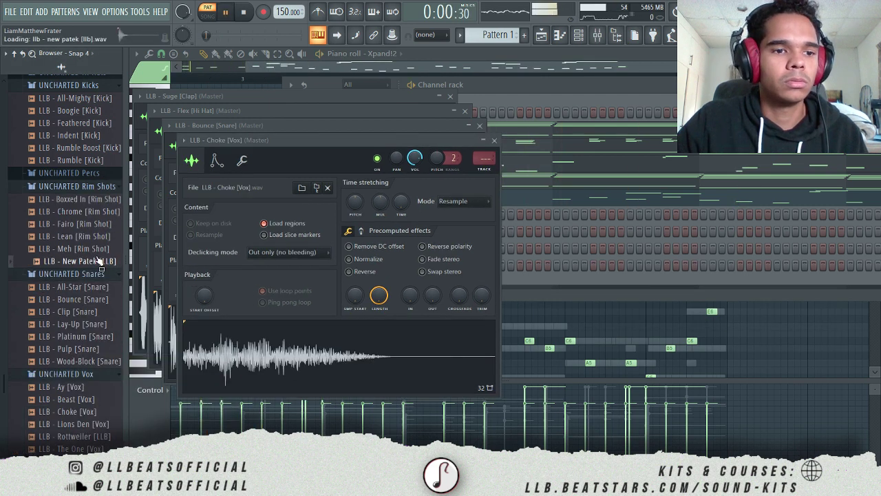
click(87, 252)
right_click(87, 249)
click(66, 244)
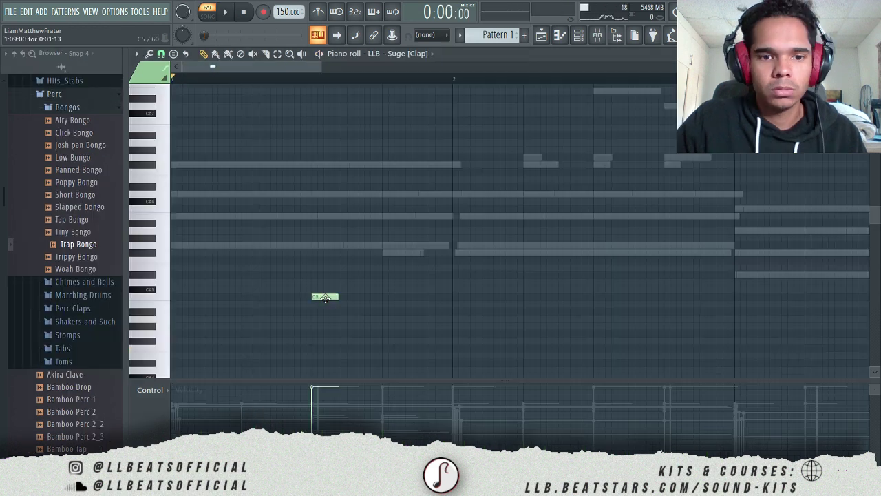
- Place a C5 note for the Suge clap on the third beat of each of the eight bars
click(513, 296)
drag(520, 289, 614, 290)
click(816, 296)
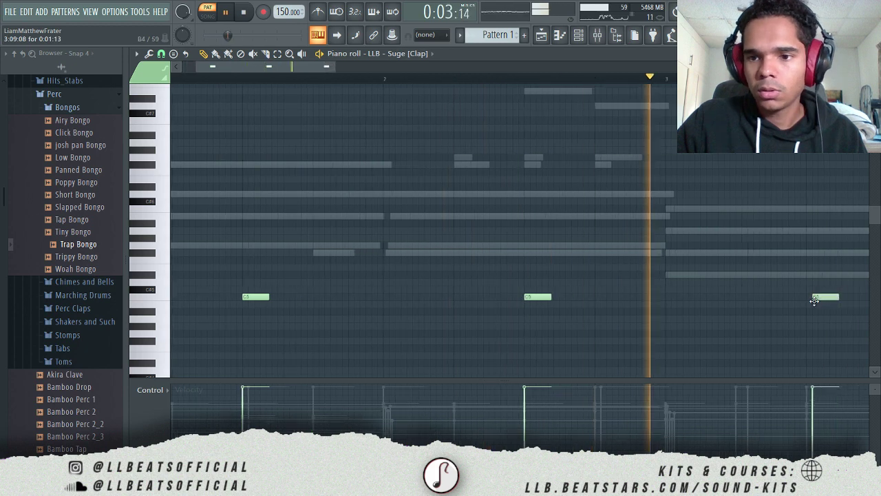
drag(814, 301, 808, 301)
drag(335, 67, 627, 67)
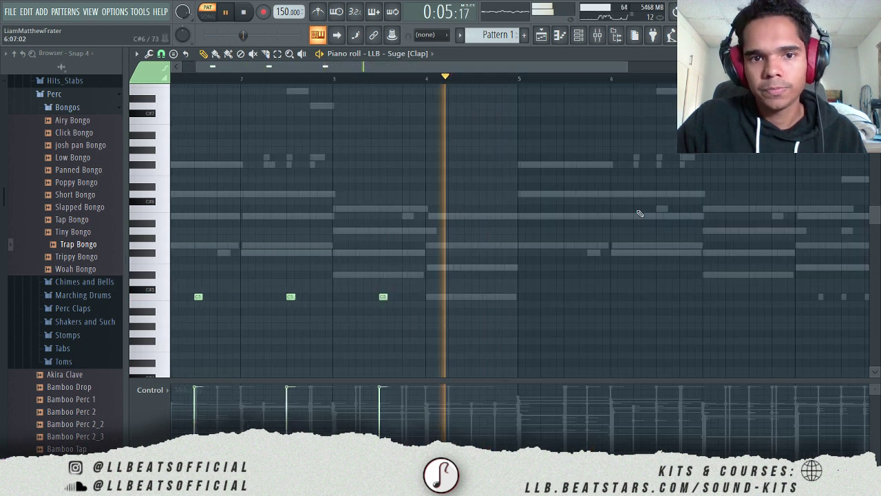
click(470, 296)
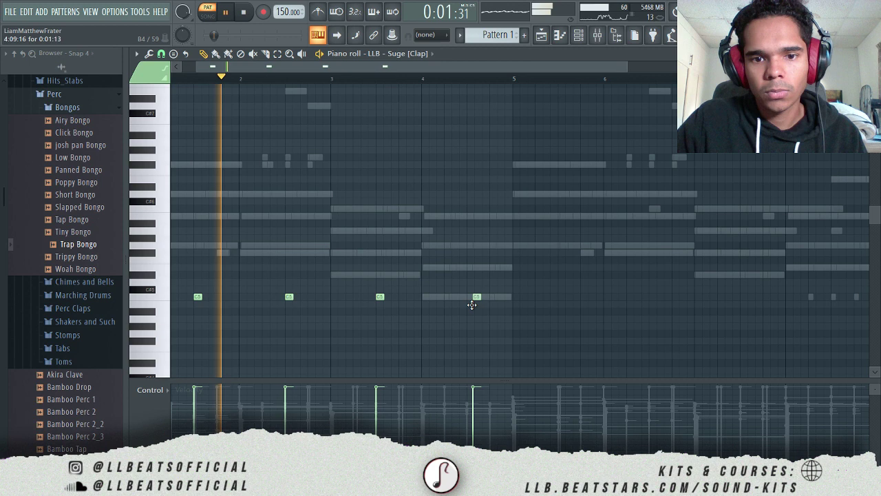
click(563, 297)
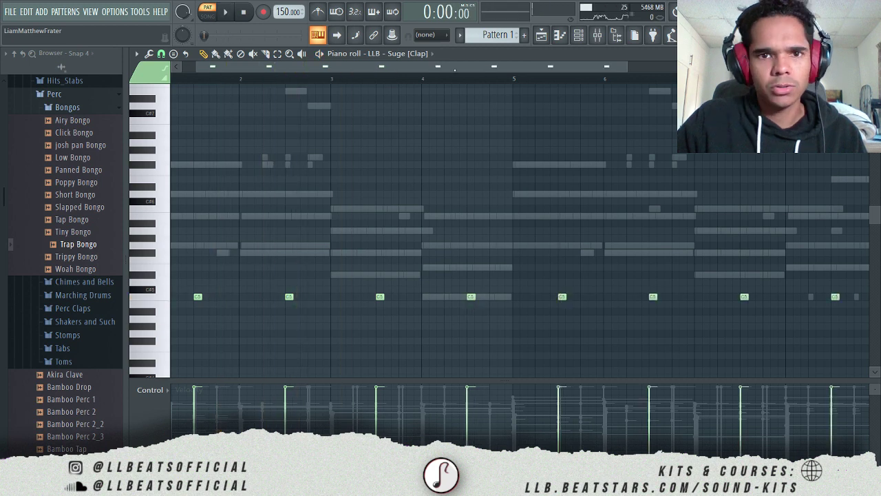
- Write a Flex hi-hat pattern with pitch-shifted notes across bars 1 to 4, including a D5 note at the end of bar 2
drag(592, 68, 529, 67)
key(F6)
key(space)
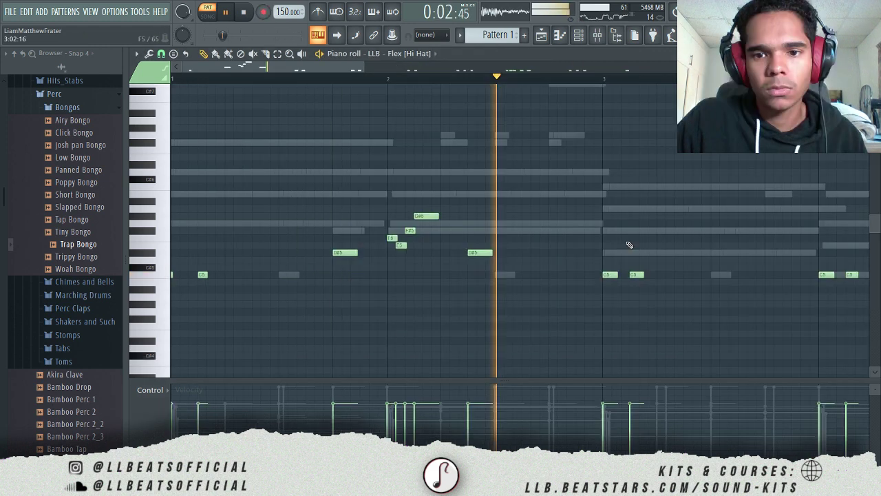
click(585, 259)
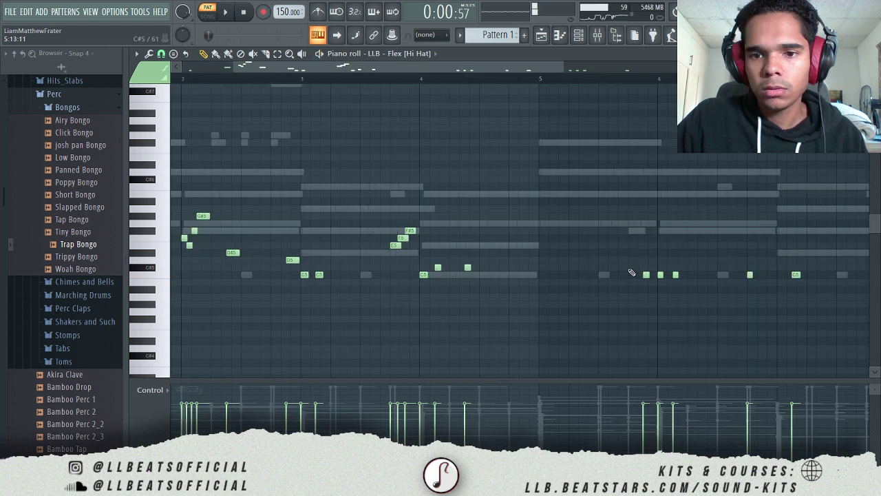
- Delete the hi-hat notes in bars 5 to 8 and repeat the pattern from bars 1 to 4 there
drag(799, 220, 499, 306)
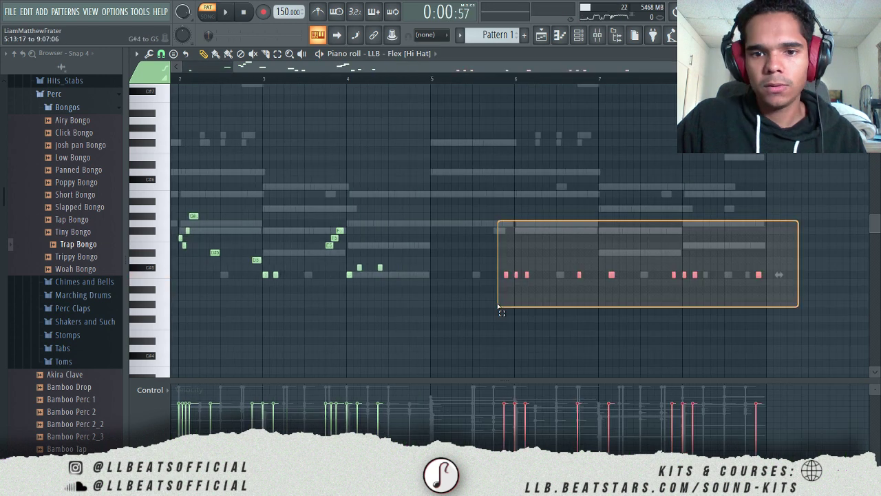
key(Delete)
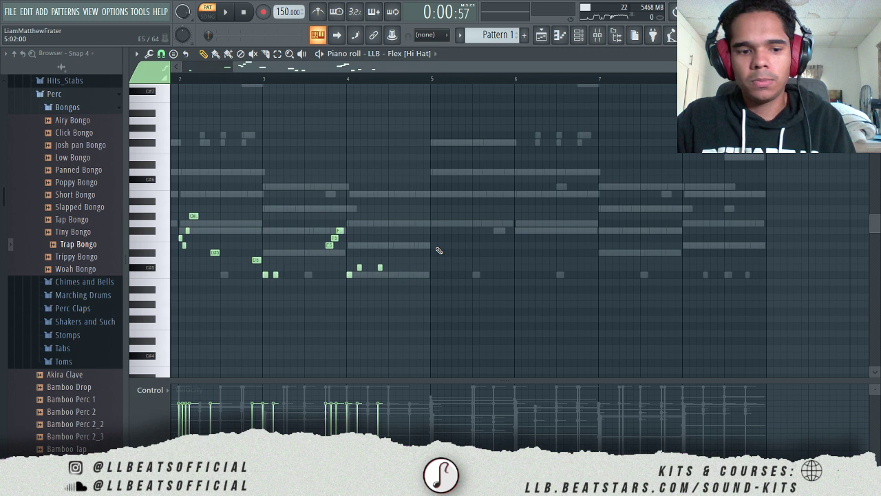
key(ctrl+a)
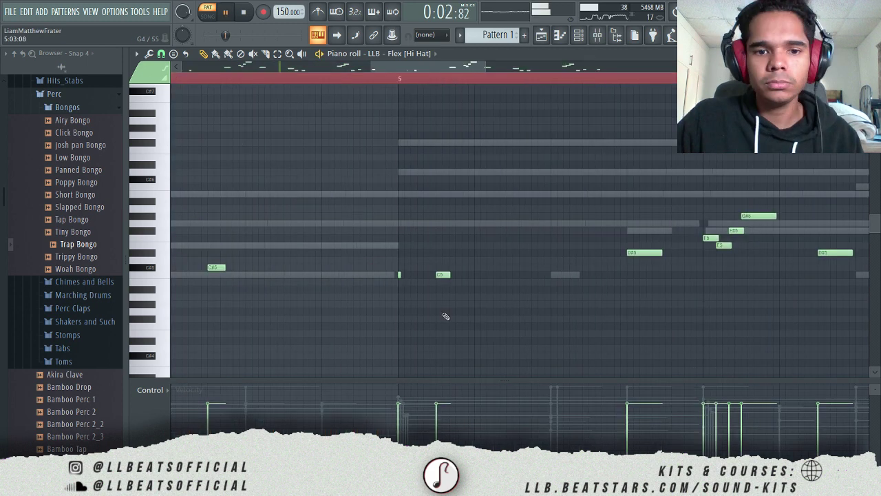
drag(371, 66, 172, 66)
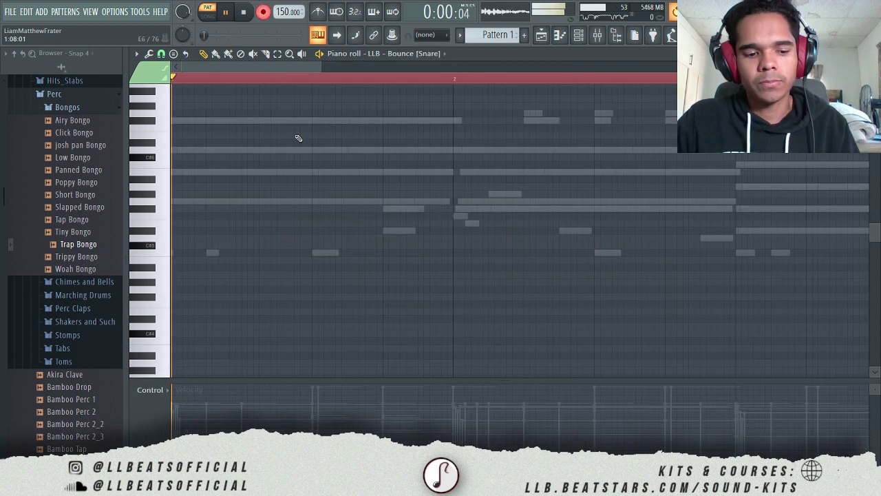
- Record the Bounce snare part live on C5 across the eight-bar loop
key(z)
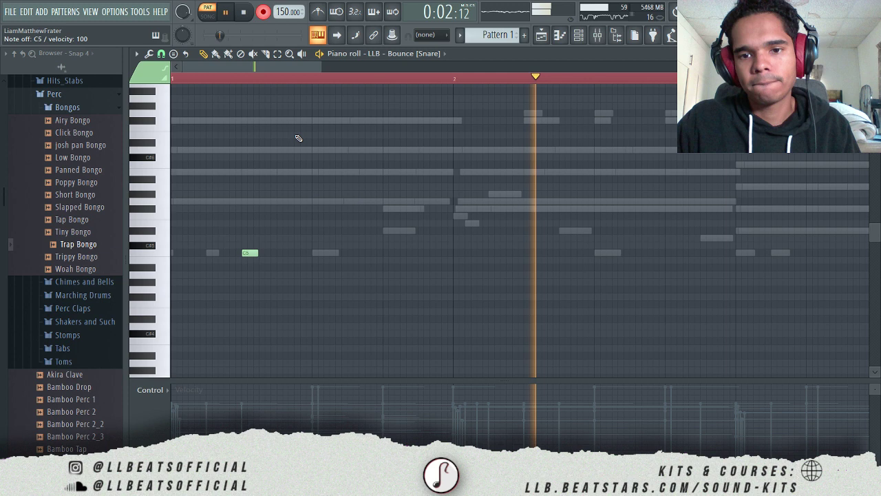
key(z)
key(z)
key(z)
key(z)
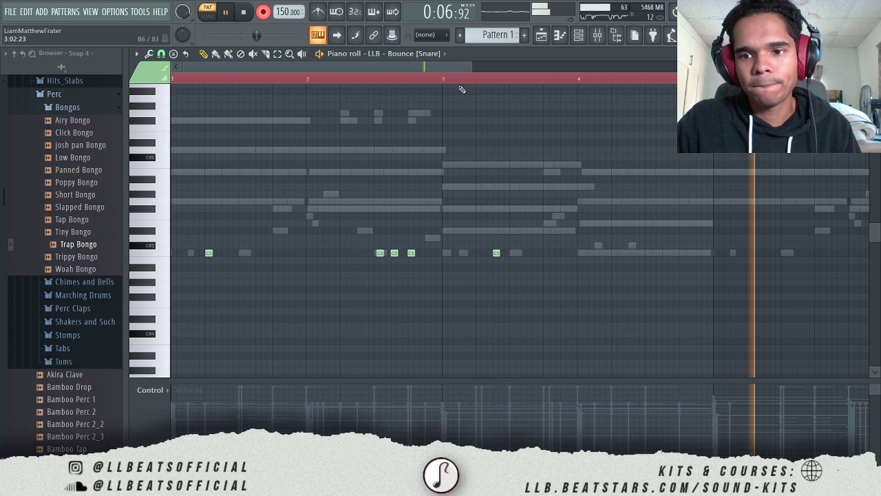
key(z)
key(z)
key(z)
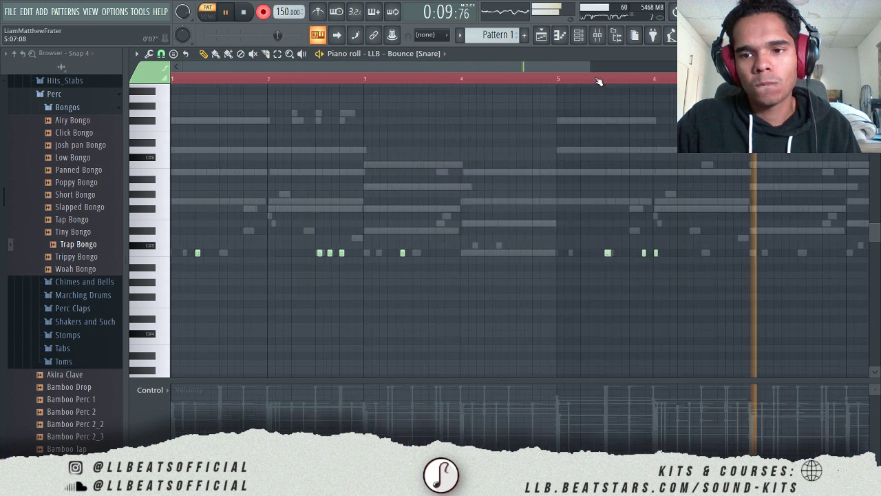
key(z)
key(z)
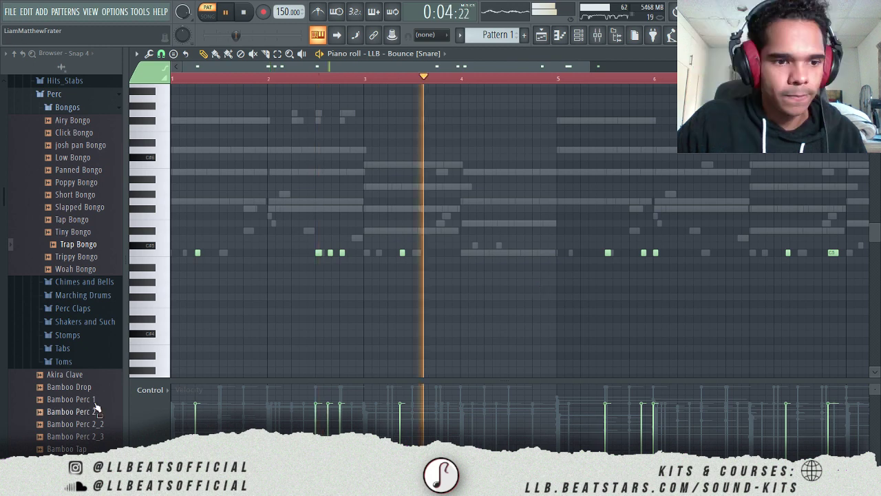
- Record the Choke vox and Lean rim shot parts live over the loop
key(F6)
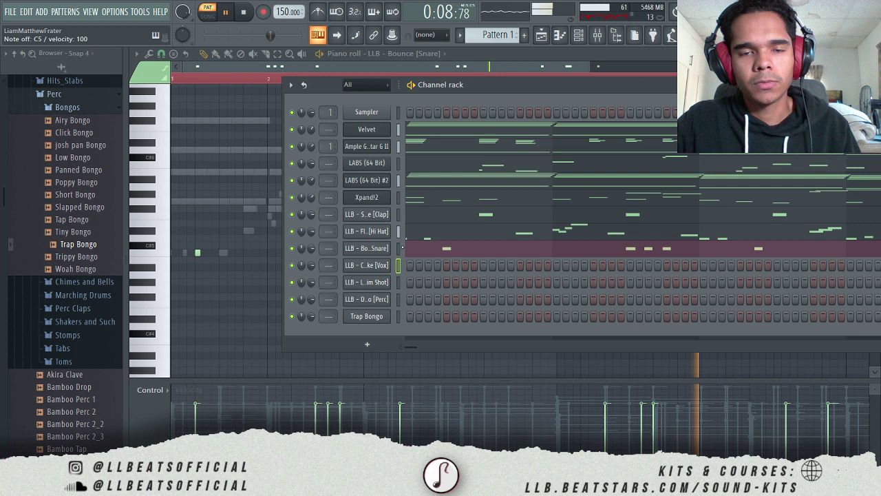
key(space)
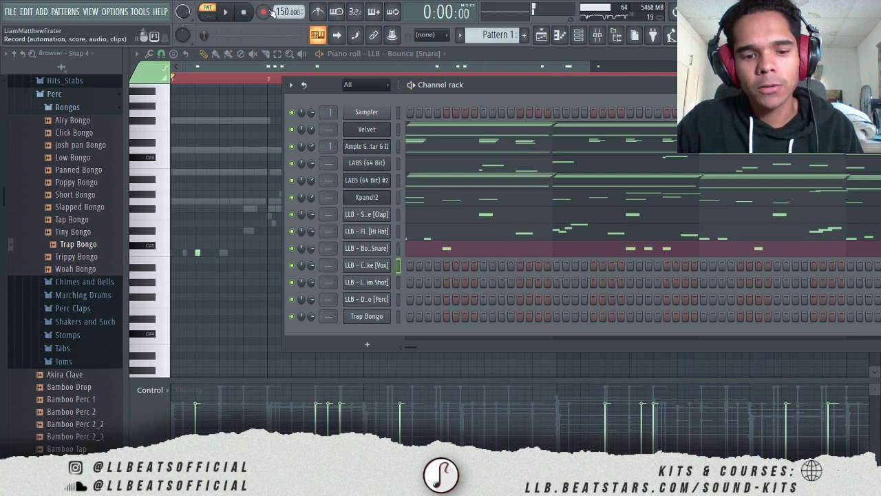
click(267, 11)
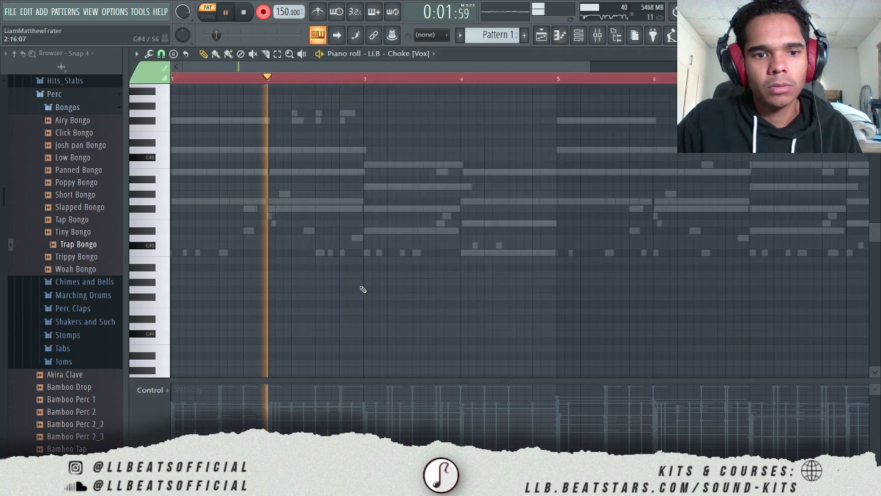
key(q)
ctrl+scroll(476, 313, up, 3)
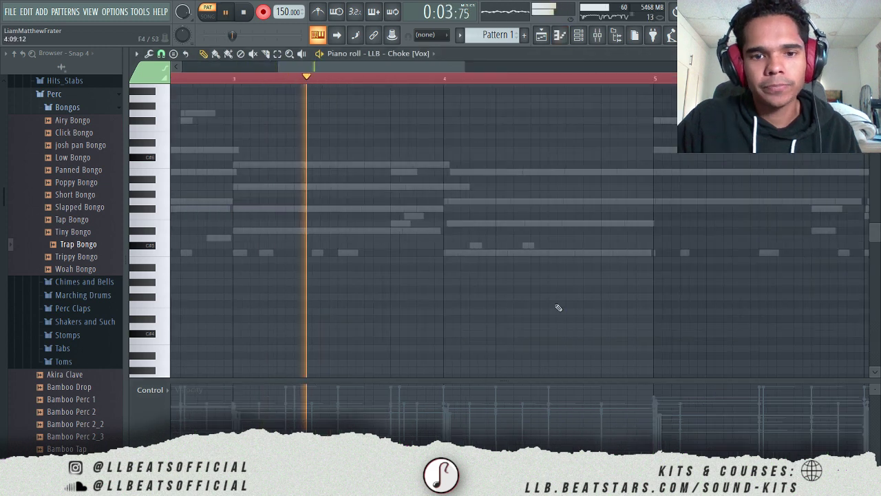
ctrl+scroll(559, 308, up, 2)
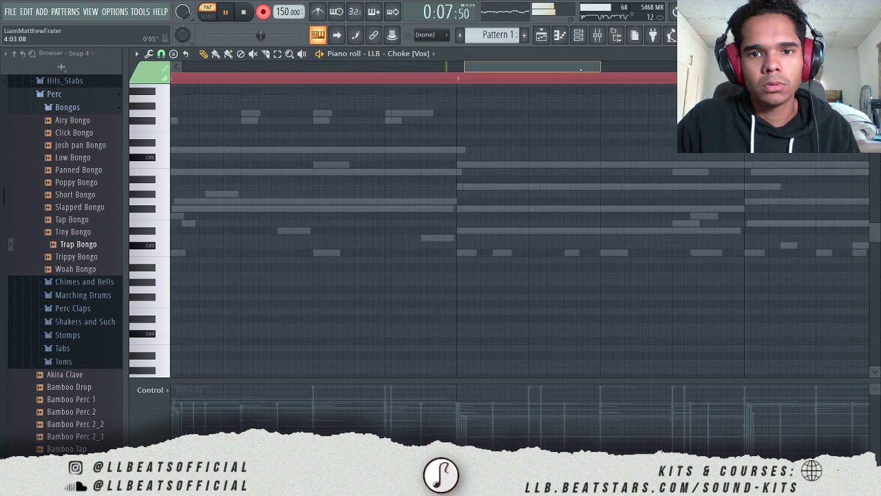
key(q)
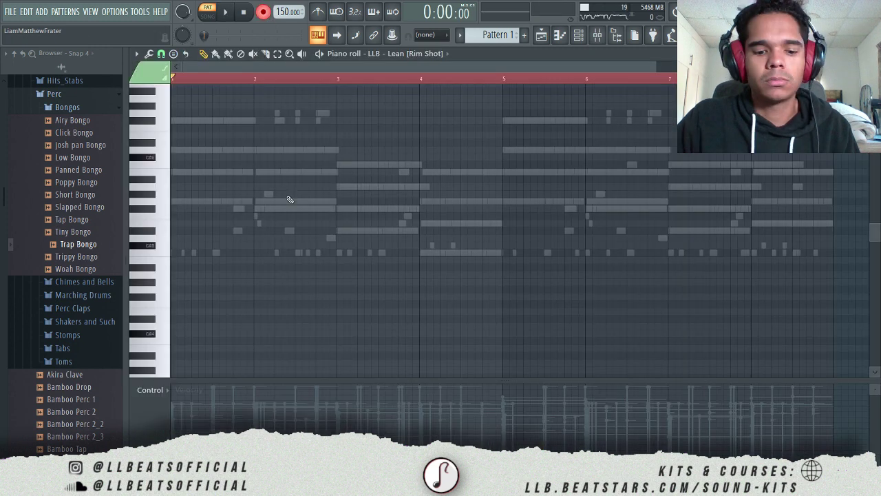
key(space)
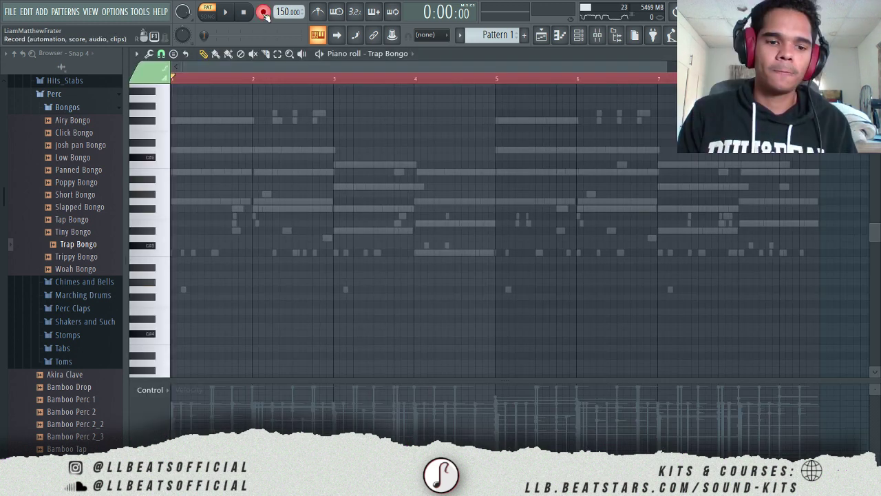
- Record a Trap Bongo hit on G4 at the start of each of the eight bars and quantize the hits
key(b)
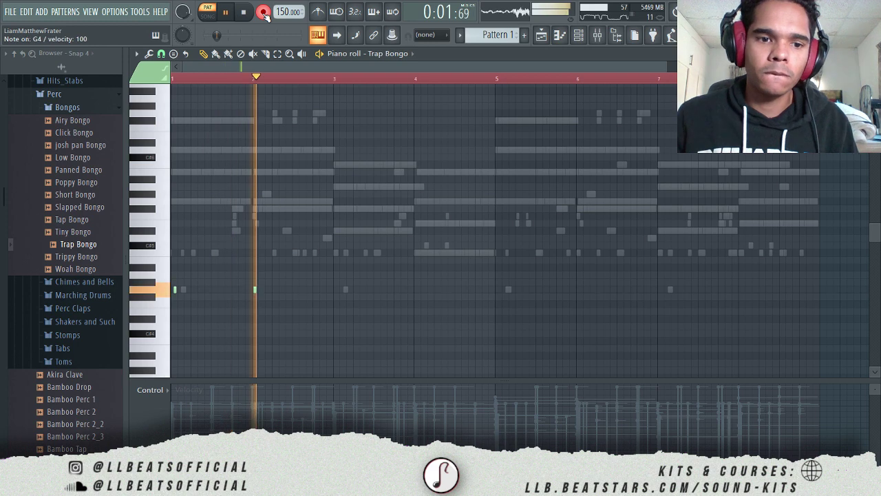
key(b)
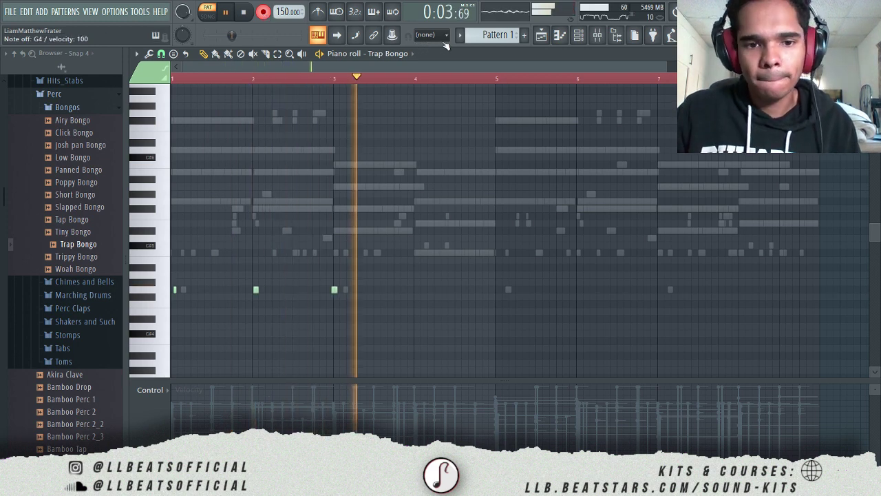
key(b)
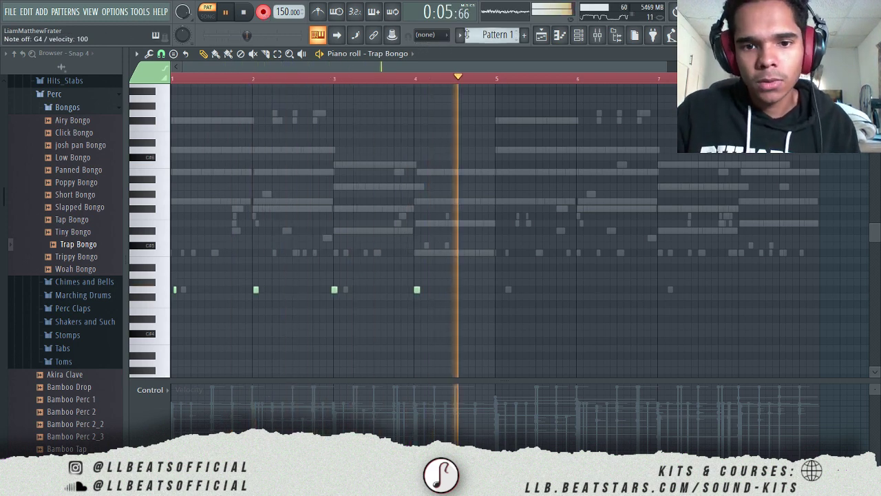
key(b)
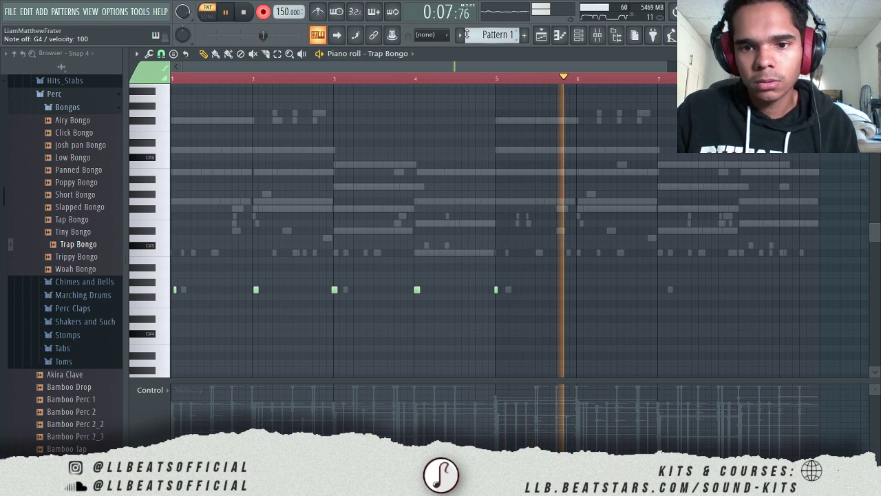
key(b)
key(b)
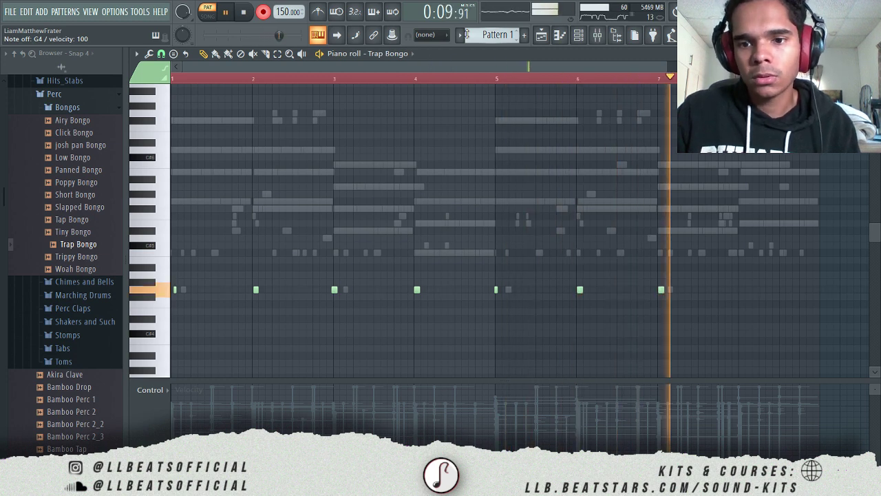
key(b)
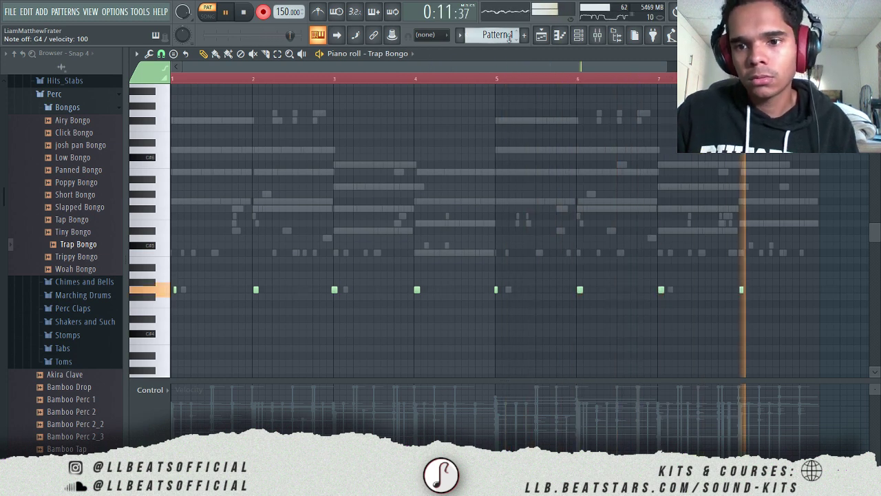
key(space)
key(alt+q)
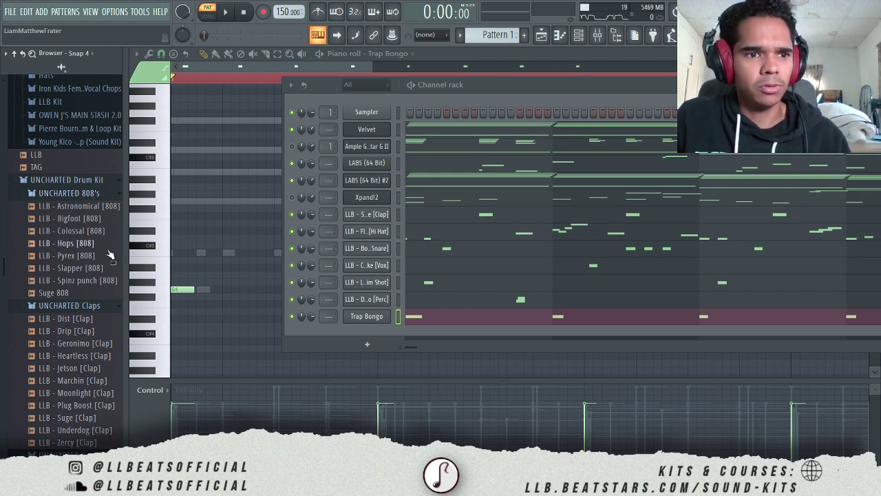
- Load the LLB - Pyrex 808 and place its first note on E6 at the start of bar 1
click(82, 305)
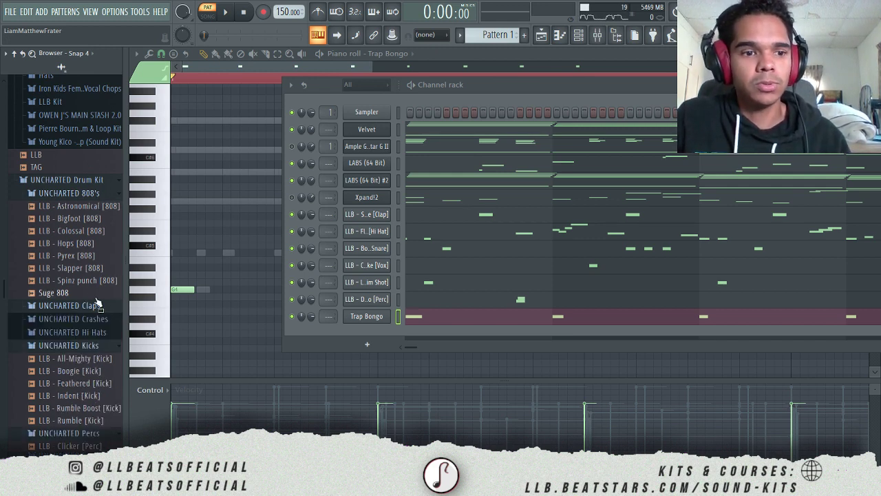
click(82, 218)
click(84, 231)
drag(208, 179, 174, 117)
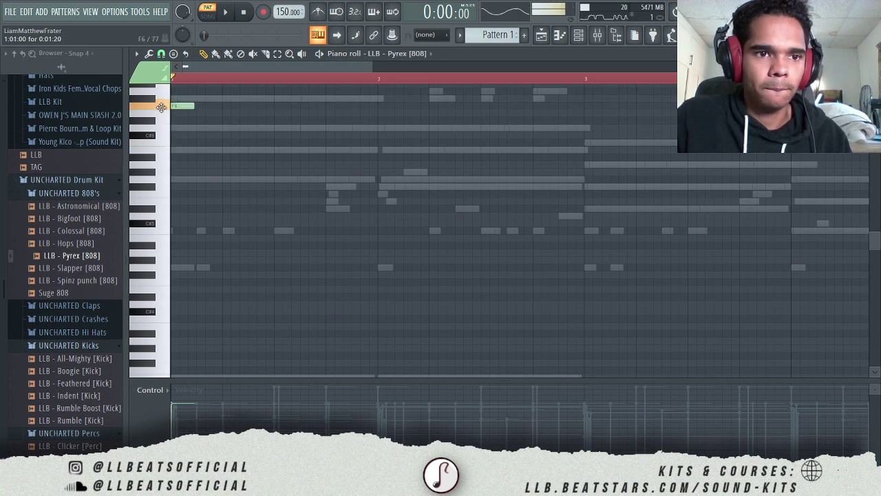
key(space)
key(space)
key(space)
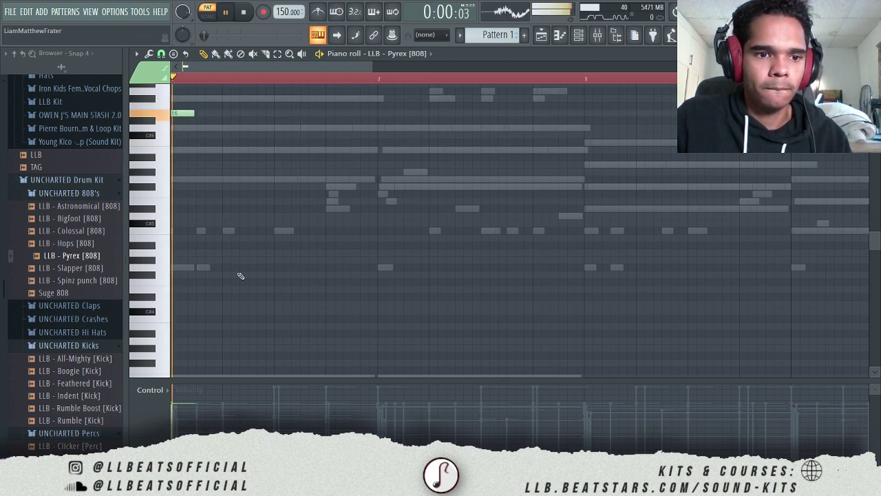
- Build the 808 line from E6, B5 and A5 notes, with two extra A5s and a B5 late in bar 4, and lower it an octave
scroll(241, 276, up, 3)
key(space)
key(space)
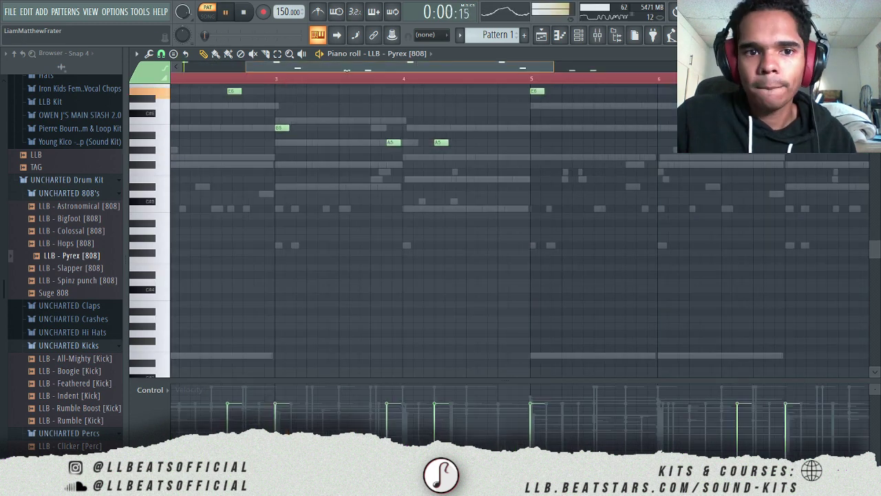
scroll(441, 140, right, 1)
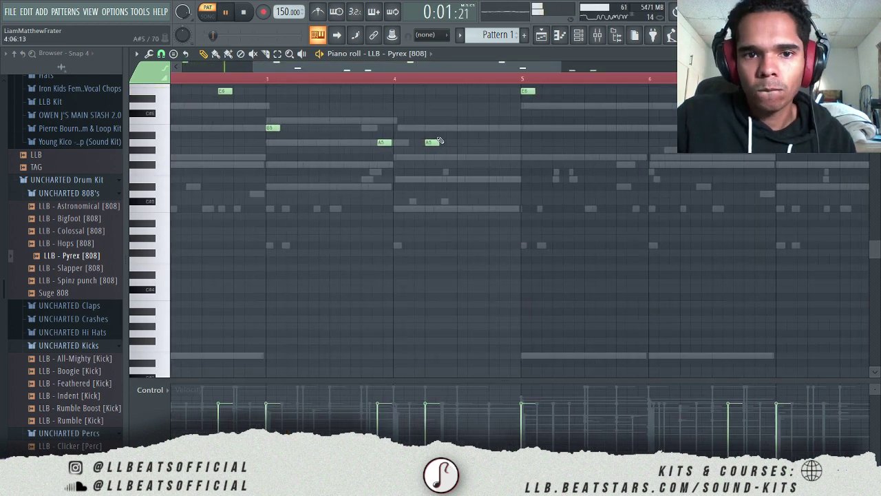
click(460, 142)
click(477, 141)
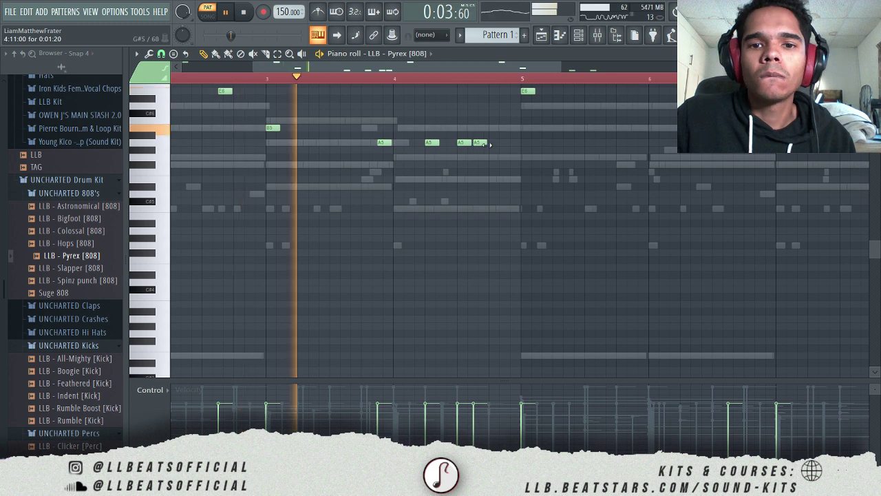
scroll(492, 146, up, 2)
click(494, 172)
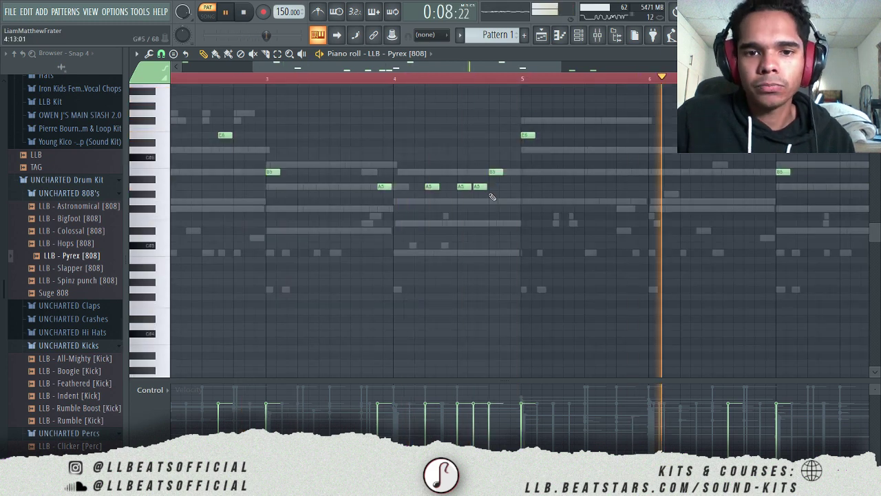
right_click(479, 186)
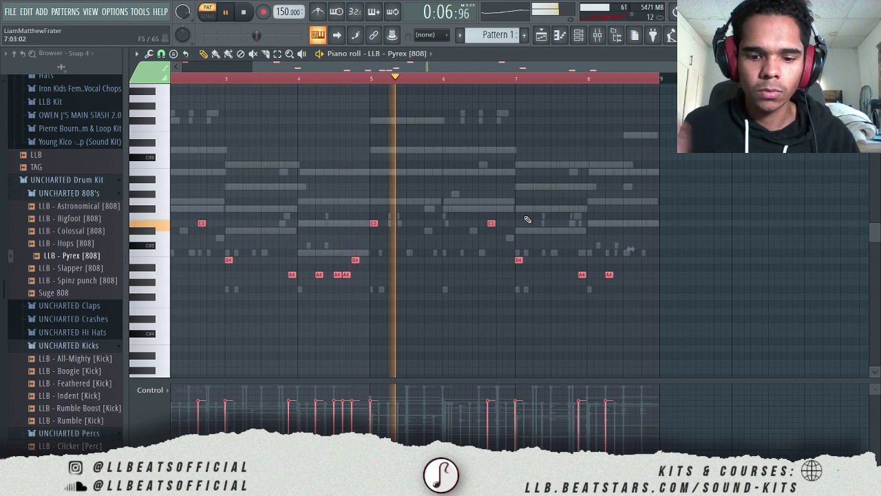
key(space)
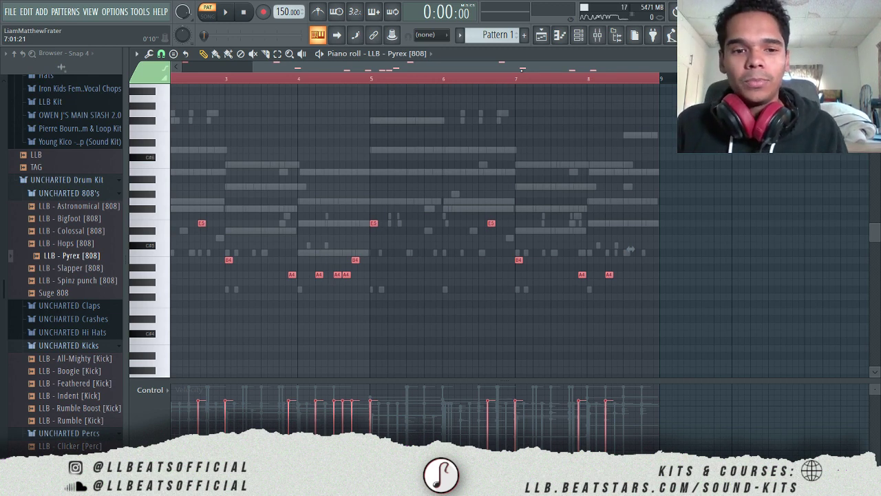
key(Up)
key(Up)
key(Up)
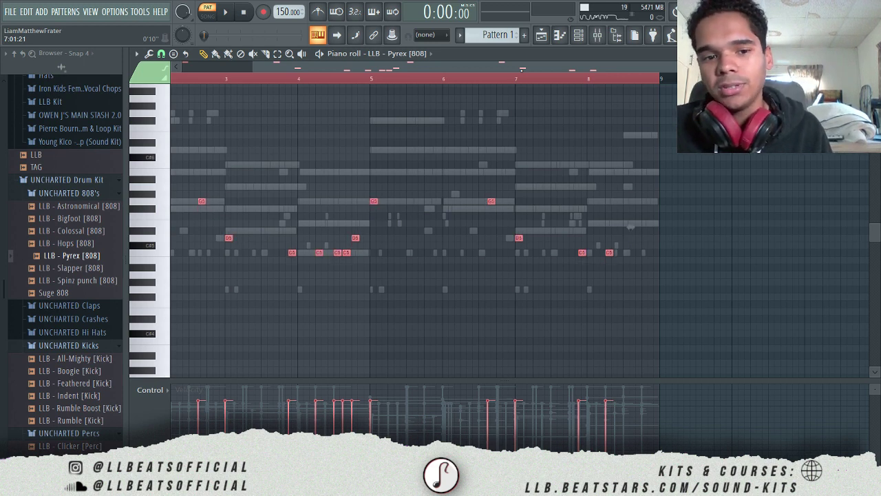
key(Down)
key(Down)
key(Down)
- Transpose all the Pyrex 808 notes up two semitones
key(Up)
key(Up)
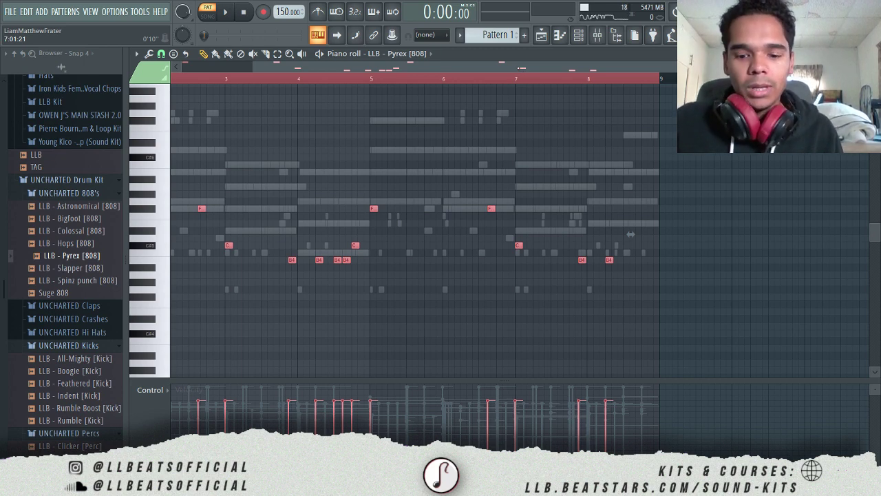
key(Down)
key(Down)
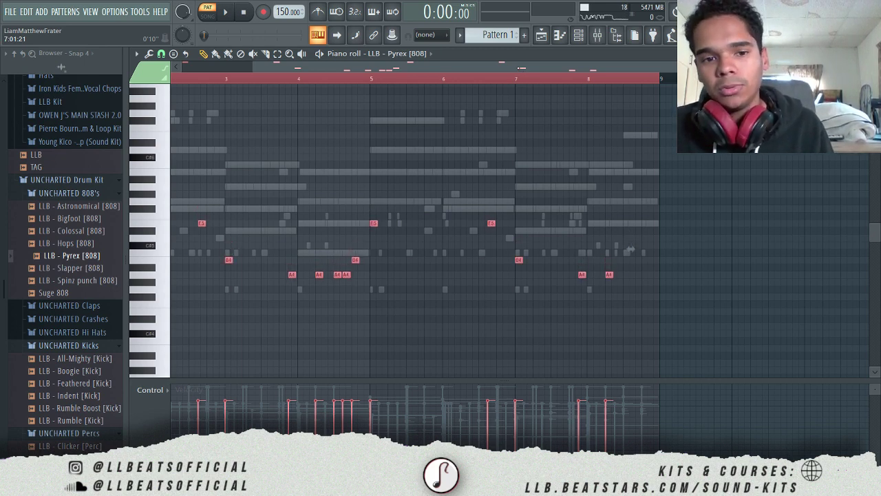
key(Up)
key(Up)
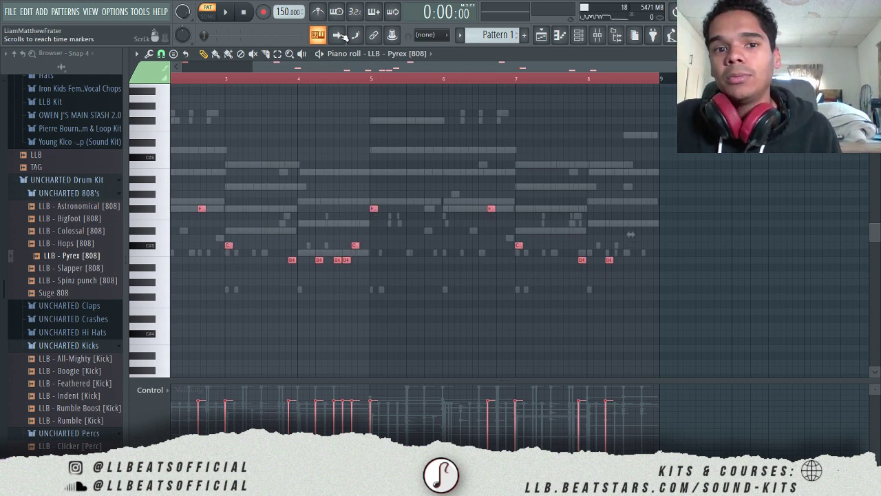
- Transpose the Velvet chords and the Ample Guitar G II part up two semitones
click(409, 53)
click(408, 81)
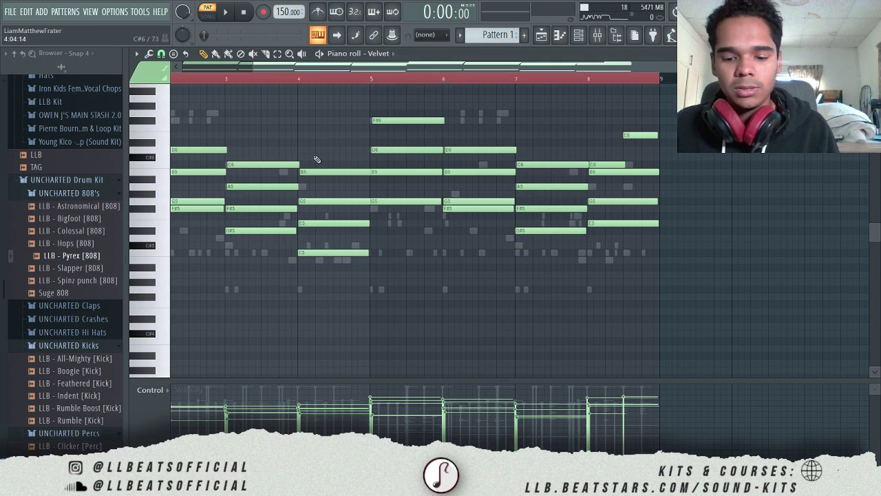
key(Up)
key(Up)
click(375, 54)
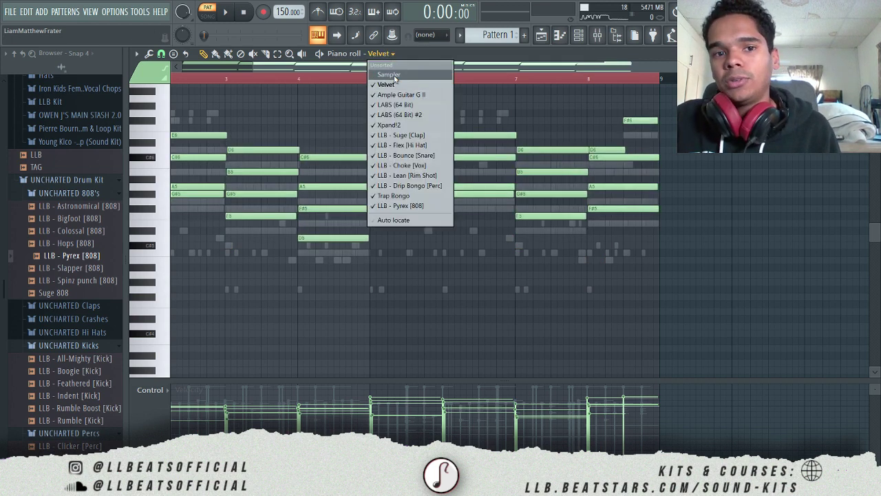
click(396, 95)
key(Up)
key(Up)
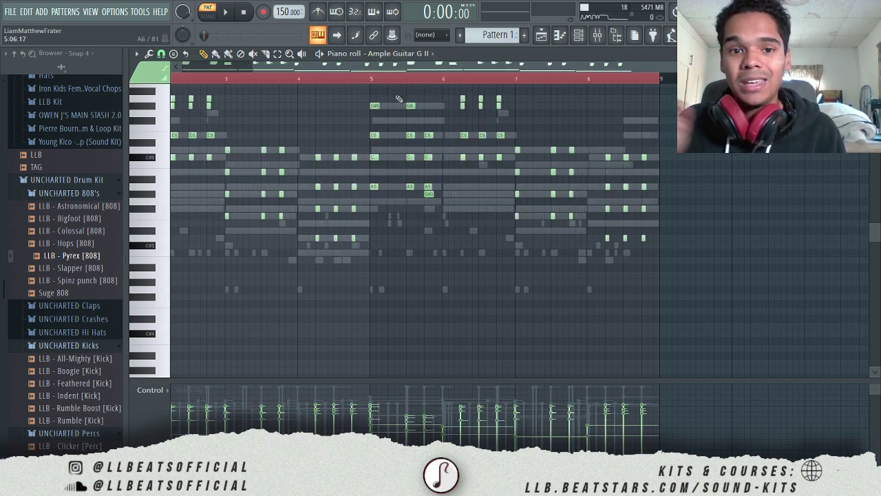
- Transpose the LABS melody and the LABS #2 chords up two semitones
click(375, 54)
click(414, 105)
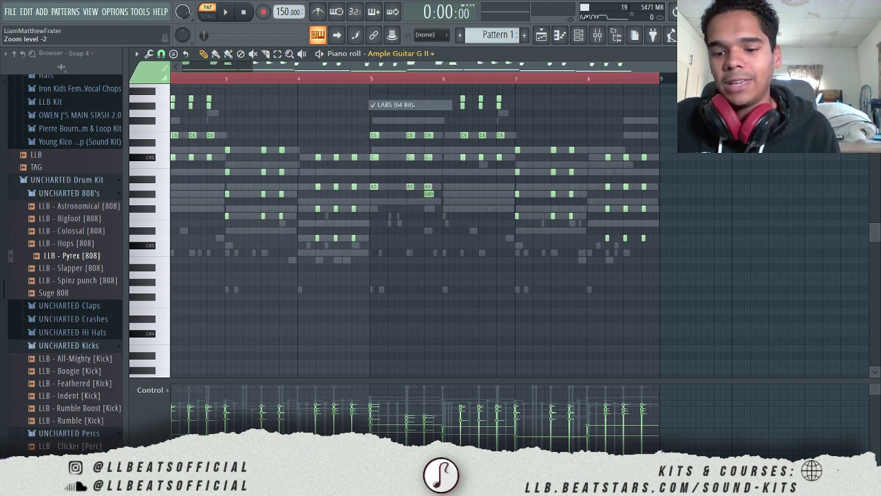
key(Up)
key(Up)
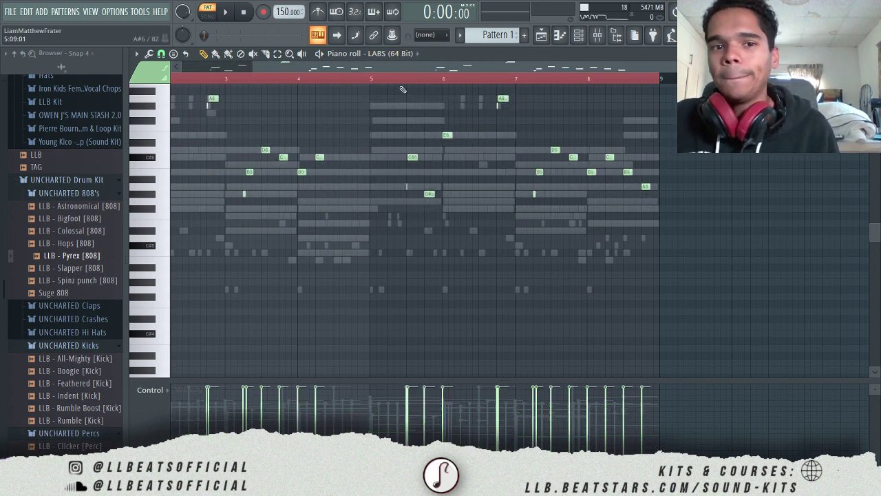
click(384, 56)
click(399, 112)
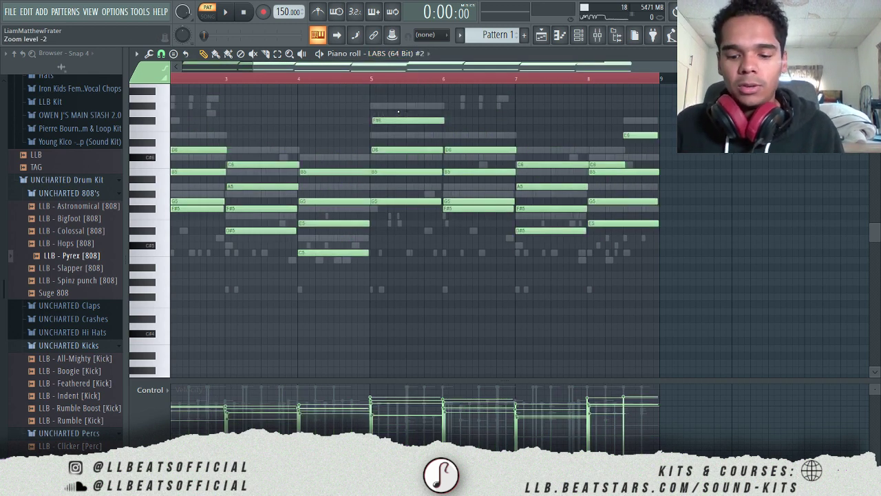
key(Up)
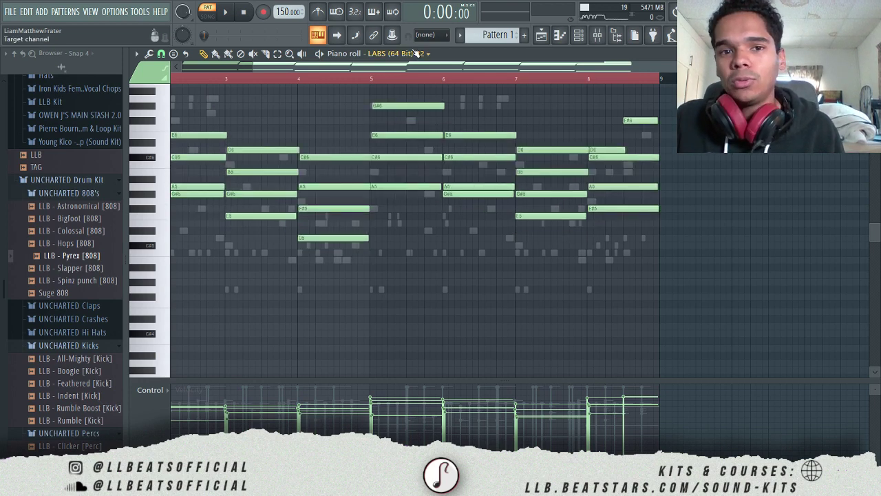
- Transpose the Xpand!2 melody up two semitones
click(411, 55)
click(407, 125)
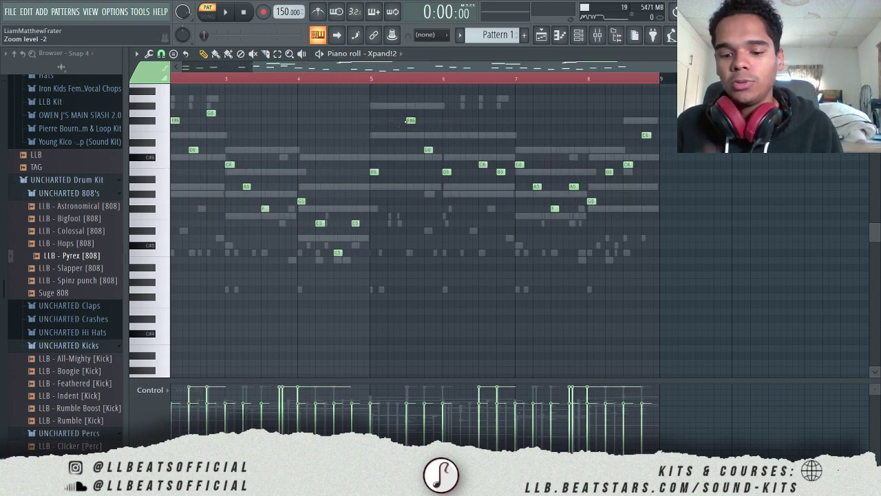
key(Up)
key(Up)
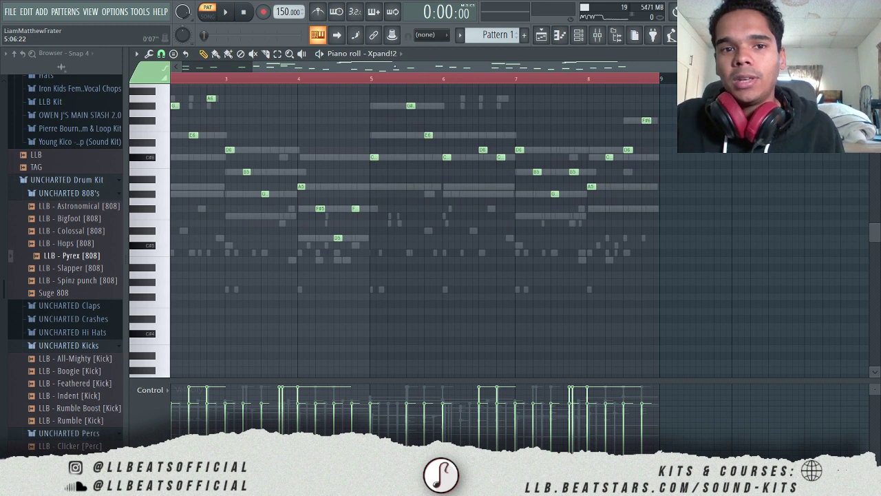
- Switch to the Suge clap channel and play the loop from bar 1 to check the transposed parts together
click(411, 55)
click(401, 135)
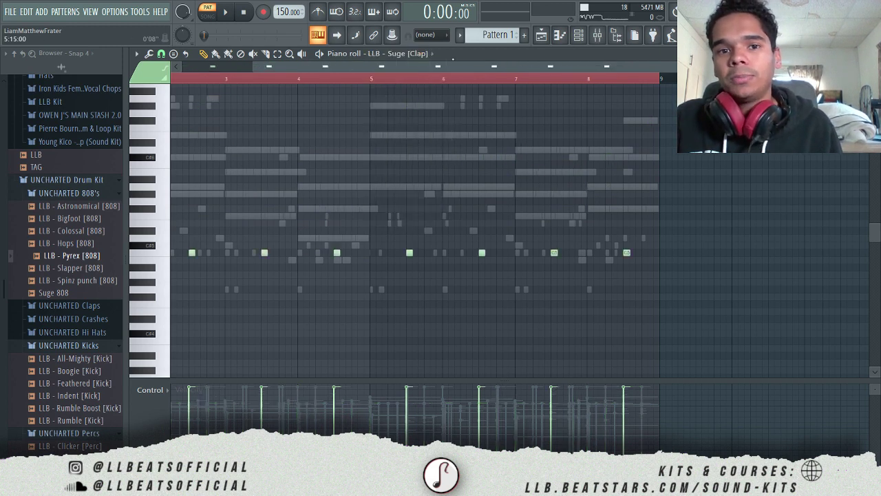
scroll(456, 67, left, 1)
click(412, 53)
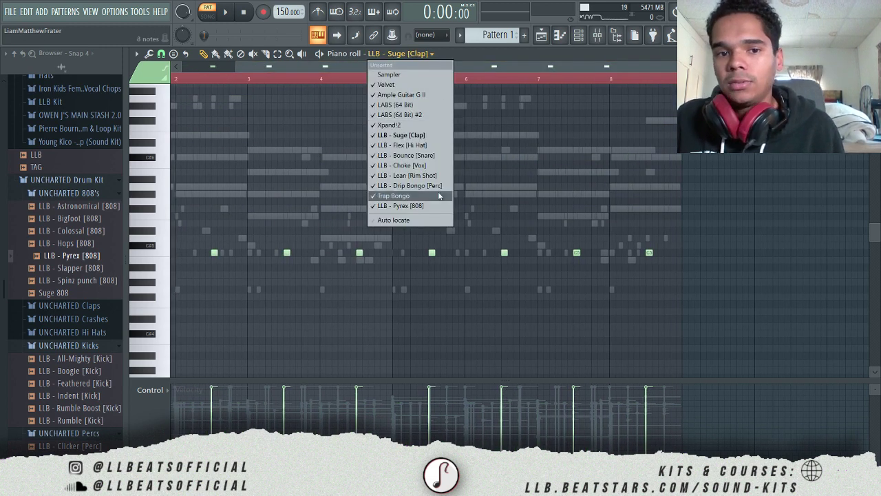
click(510, 63)
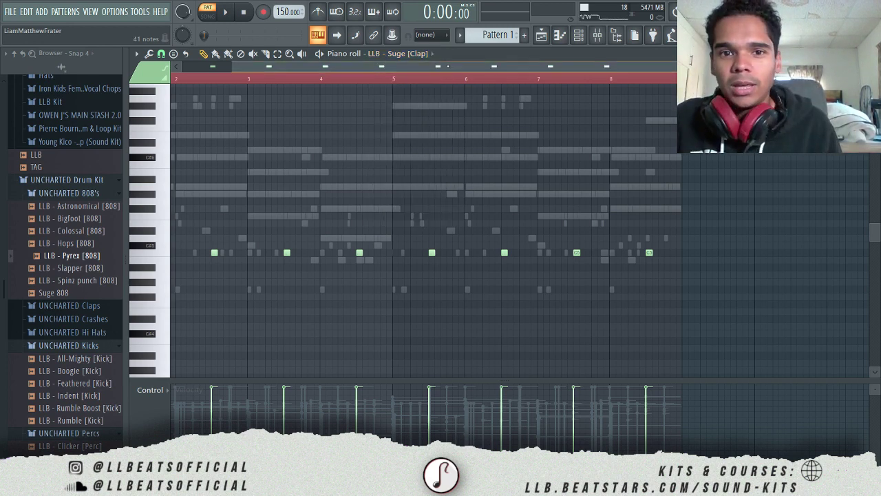
drag(461, 61, 388, 67)
key(space)
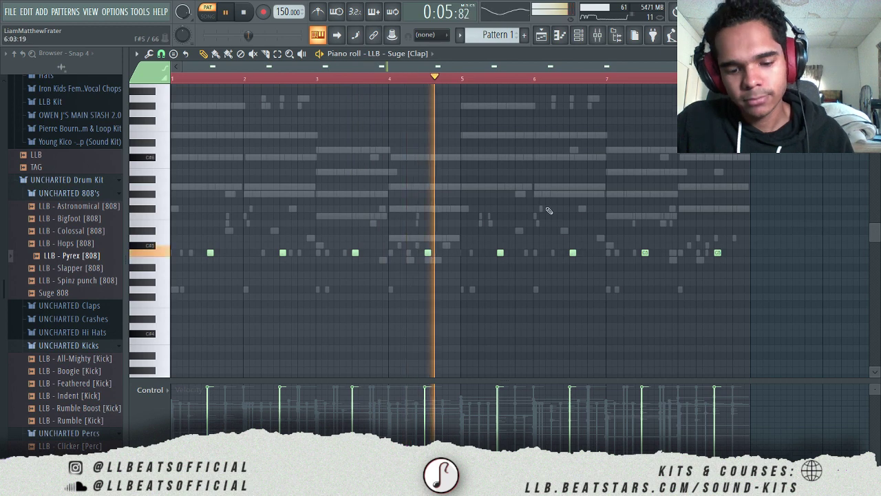
key(space)
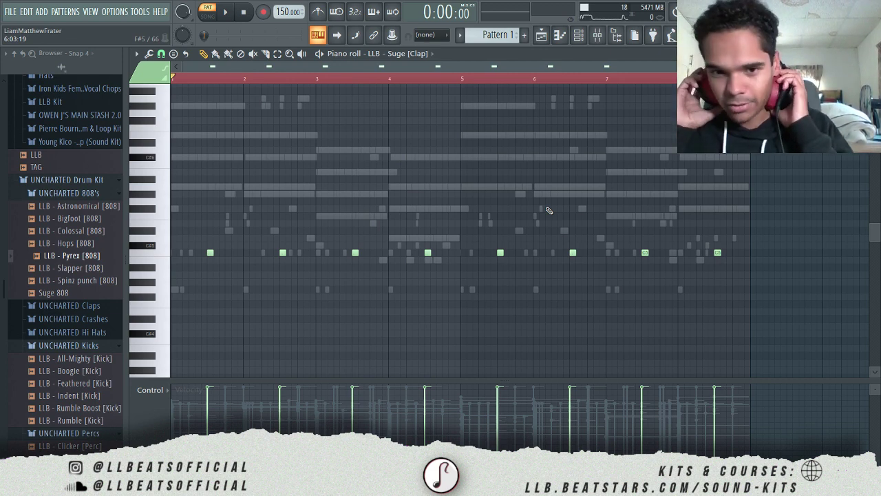
- Load the LLB - Rumble kick and place C5 hits at the start of bar 1, late in bar 2 and at the start of bar 3
drag(725, 67, 819, 67)
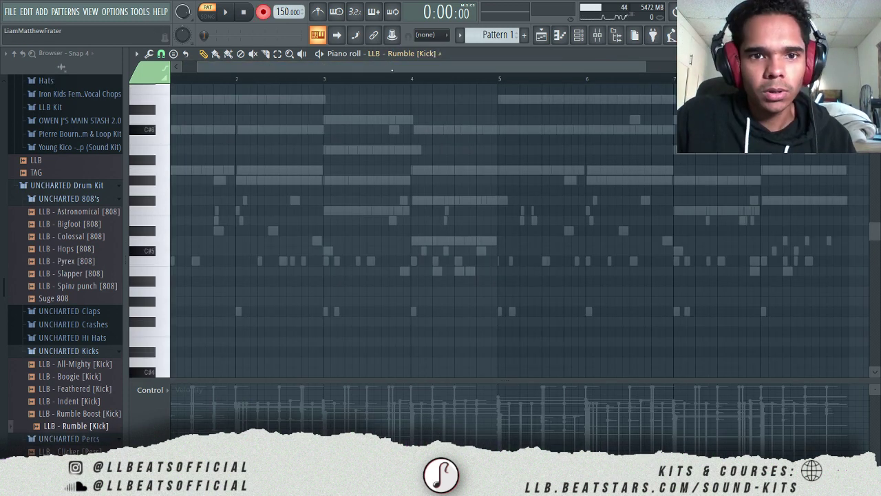
drag(698, 66, 631, 67)
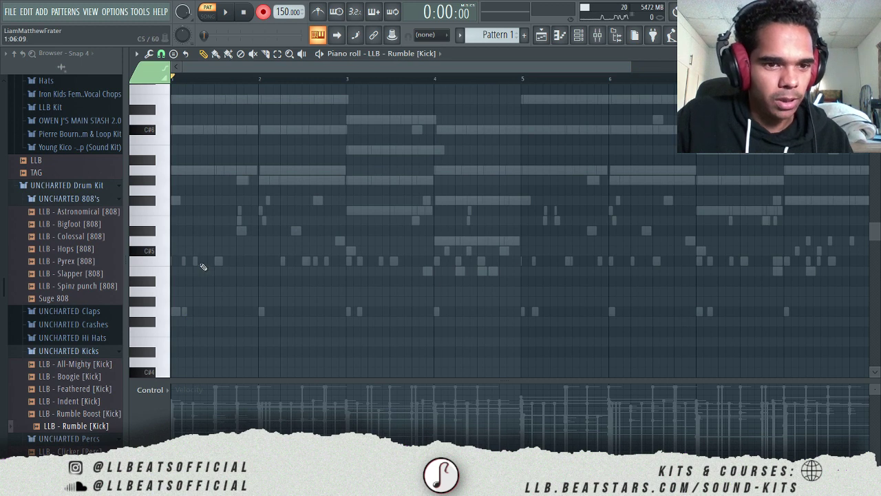
click(174, 260)
key(space)
click(248, 260)
drag(254, 260, 315, 267)
click(349, 260)
click(374, 261)
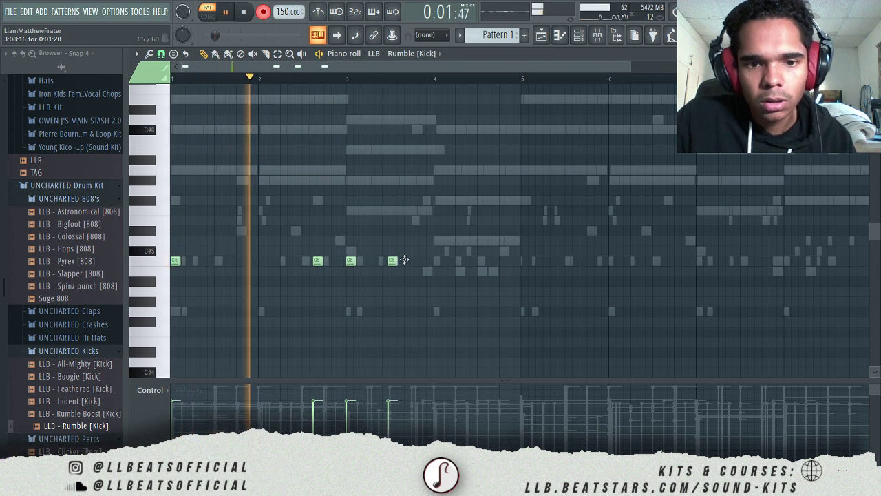
- Place further Rumble kick hits on C5 at the end of bar 3 and late in bar 4, and select all the kick notes
drag(379, 259, 427, 261)
click(438, 260)
drag(439, 261, 492, 261)
click(494, 261)
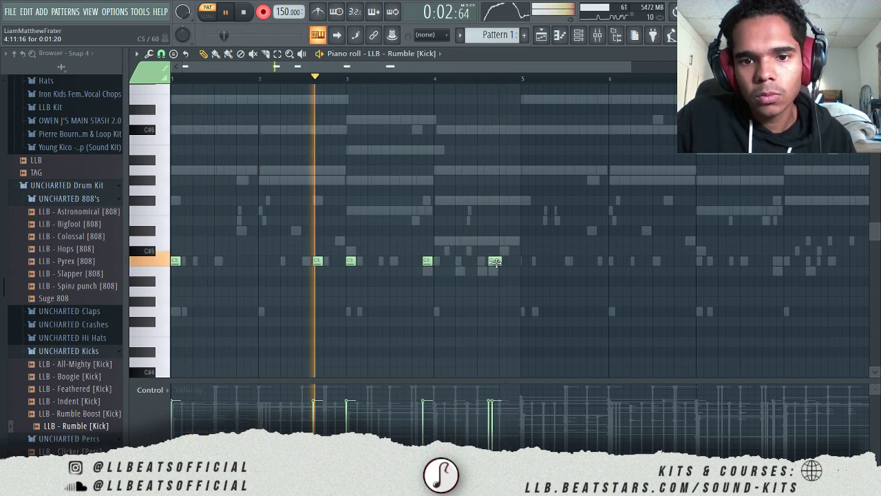
key(ctrl+a)
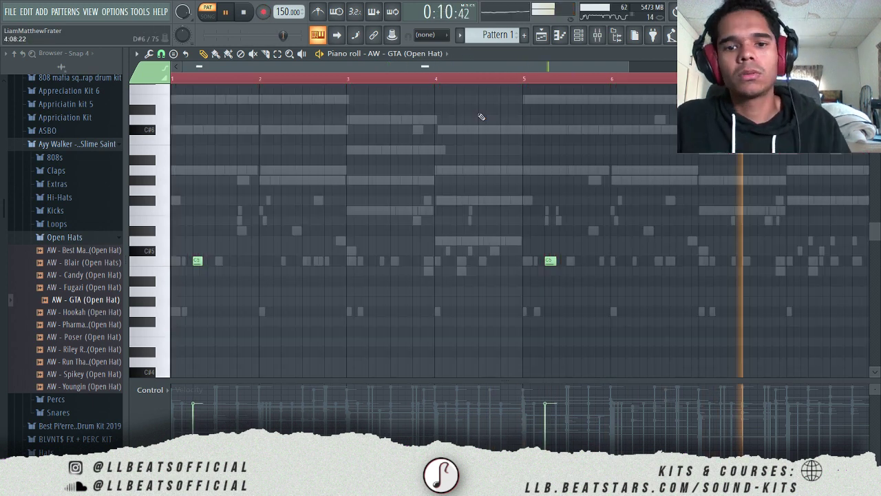
- Lower the velocity of the two AW - GTA open hat hits in bars 1 and 5 and open the Playlist
key(ctrl+a)
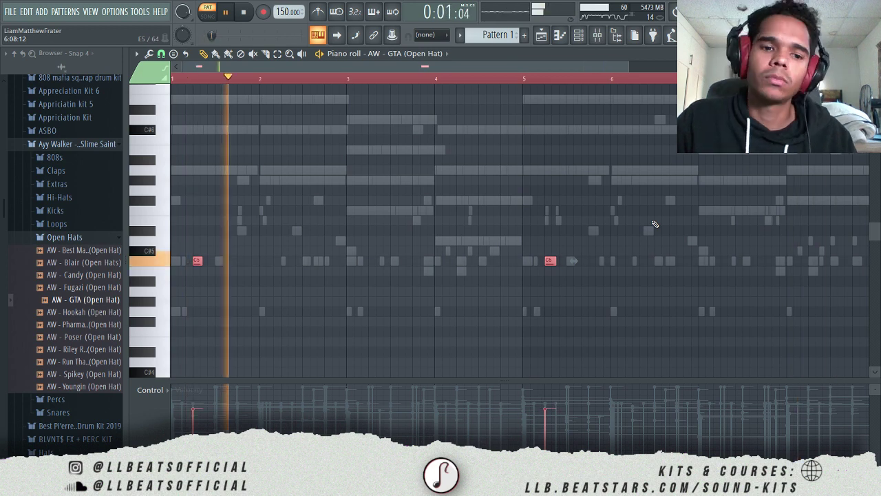
key(F6)
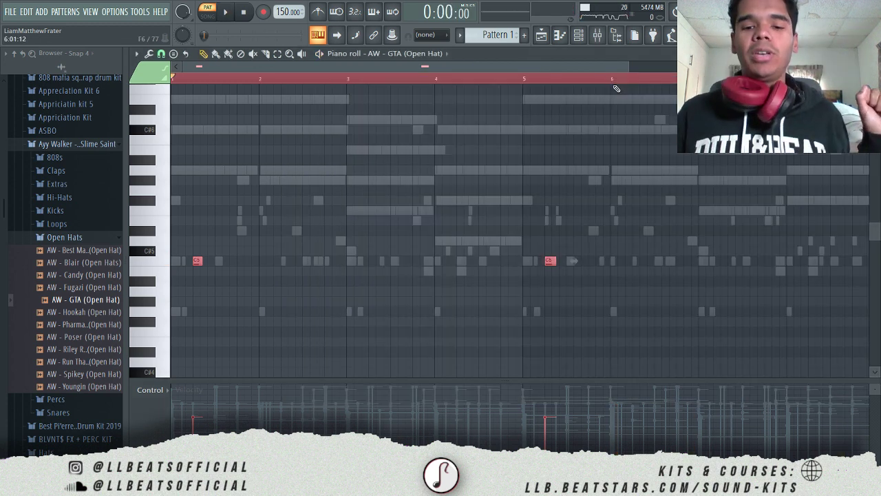
click(508, 487)
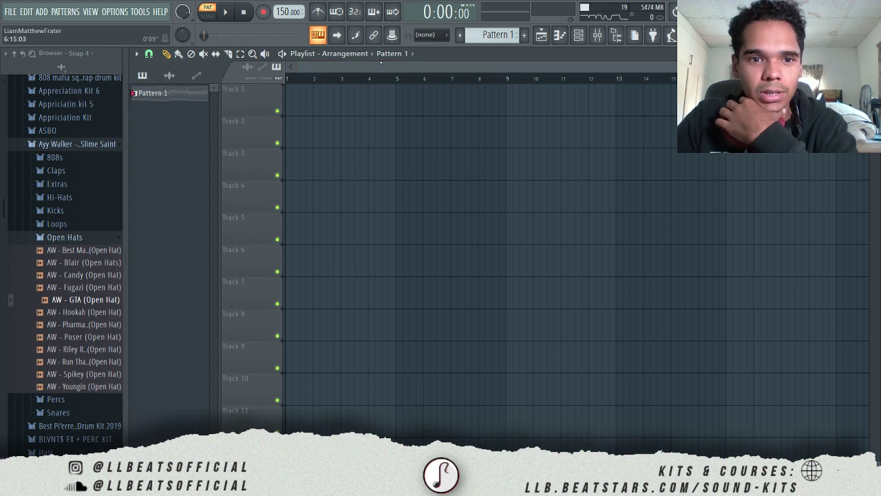
- Place Pattern 1 at bar 1 on Track 1 of the Playlist and split the pattern by channel
drag(200, 96, 342, 90)
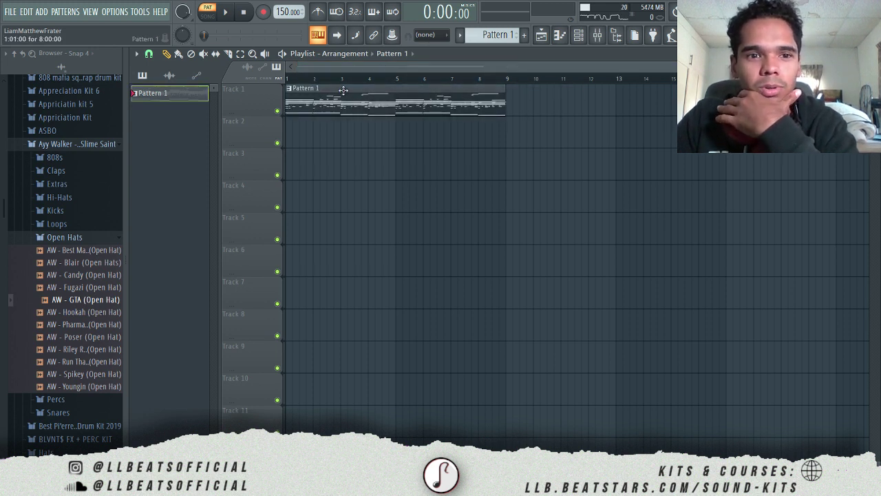
right_click(160, 94)
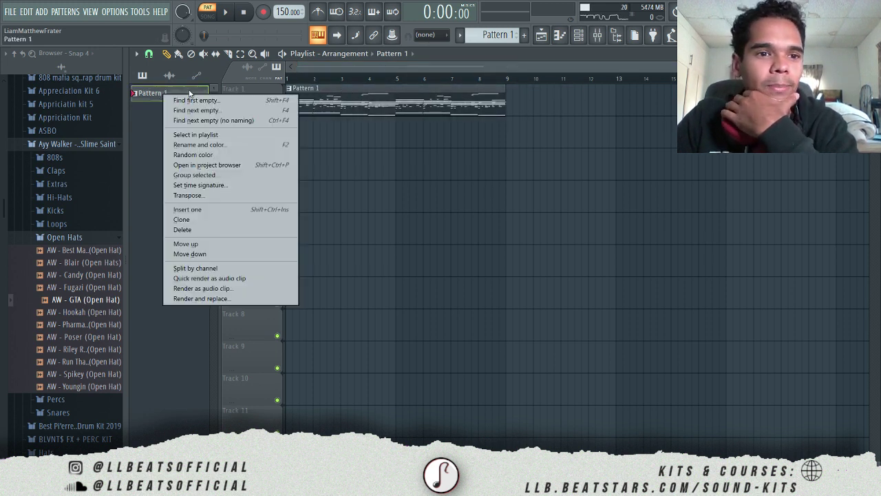
click(194, 268)
- Arrange the melody clips on Tracks 13 to 17 from bar 1, start the drum clips above at bar 9 and the Flex hi-hat at bar 17
drag(314, 107, 315, 235)
drag(315, 107, 322, 296)
drag(322, 107, 327, 327)
drag(329, 106, 341, 358)
drag(366, 219, 351, 354)
drag(344, 264, 343, 391)
drag(335, 104, 329, 263)
drag(326, 104, 326, 328)
drag(351, 350, 338, 440)
drag(326, 376, 326, 407)
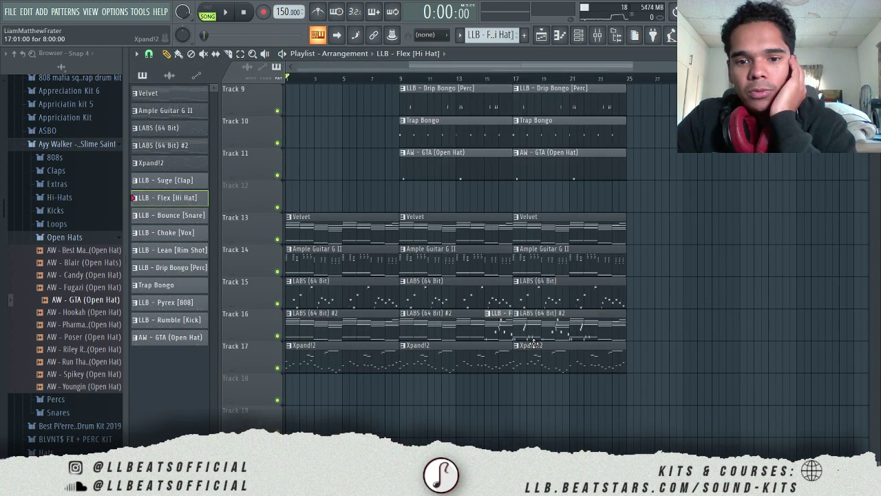
key(ctrl+z)
- Examine the drum and melody tracks of the arrangement and set the playback position to bar 9
scroll(582, 303, up, 4)
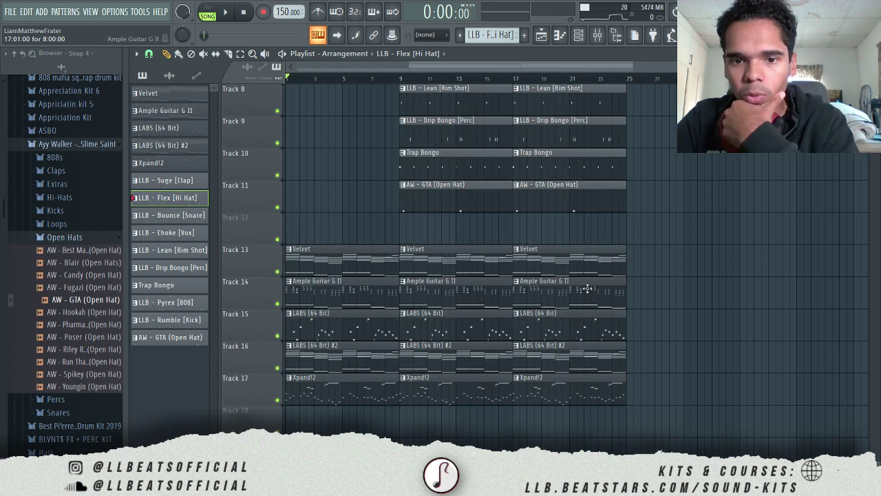
scroll(422, 278, down, 3)
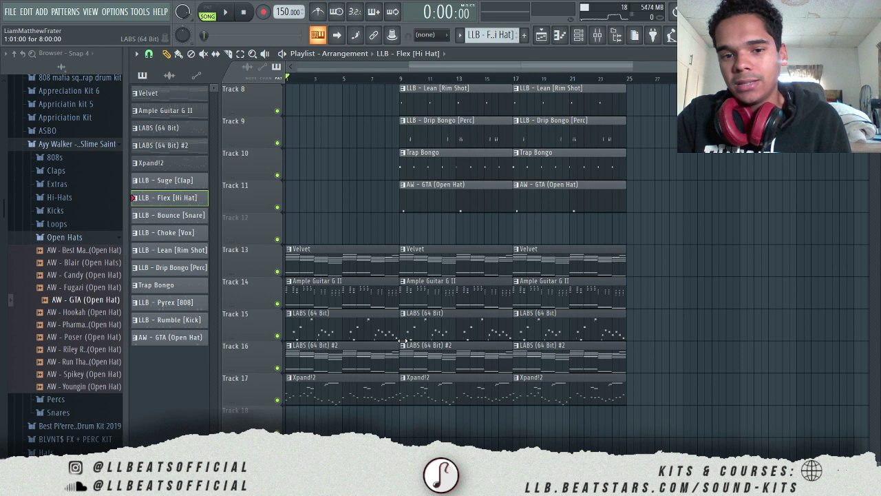
scroll(406, 340, up, 5)
scroll(447, 327, down, 2)
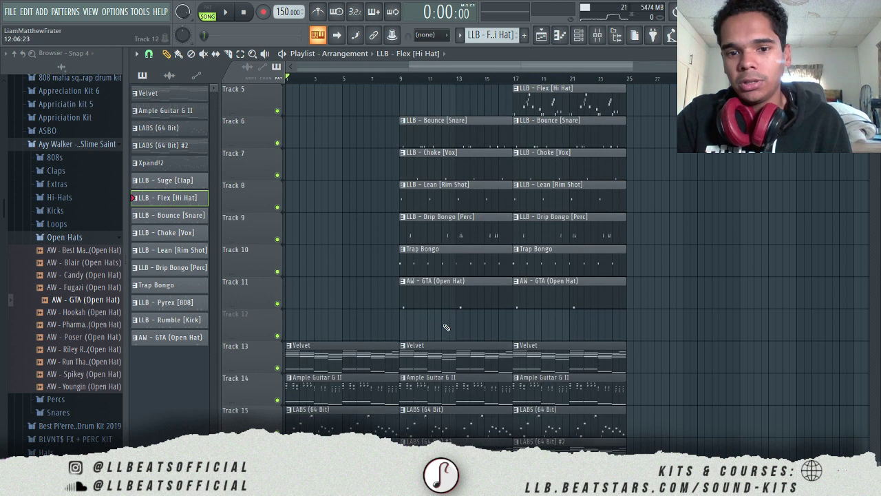
scroll(454, 328, down, 2)
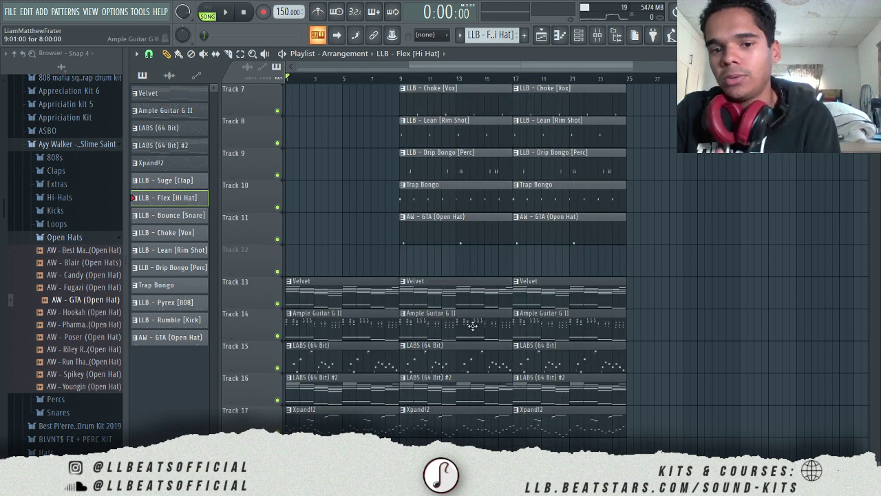
scroll(420, 313, down, 1)
click(399, 77)
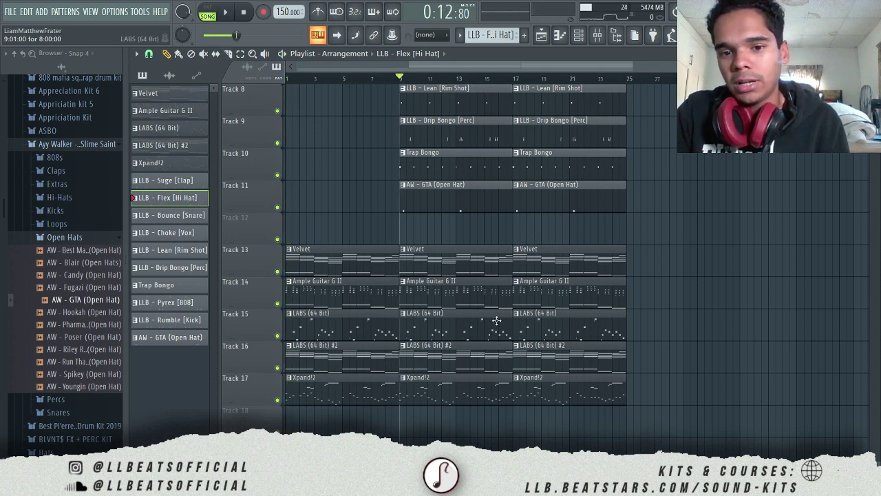
scroll(674, 305, up, 3)
scroll(565, 385, down, 3)
scroll(544, 207, up, 5)
scroll(521, 121, down, 6)
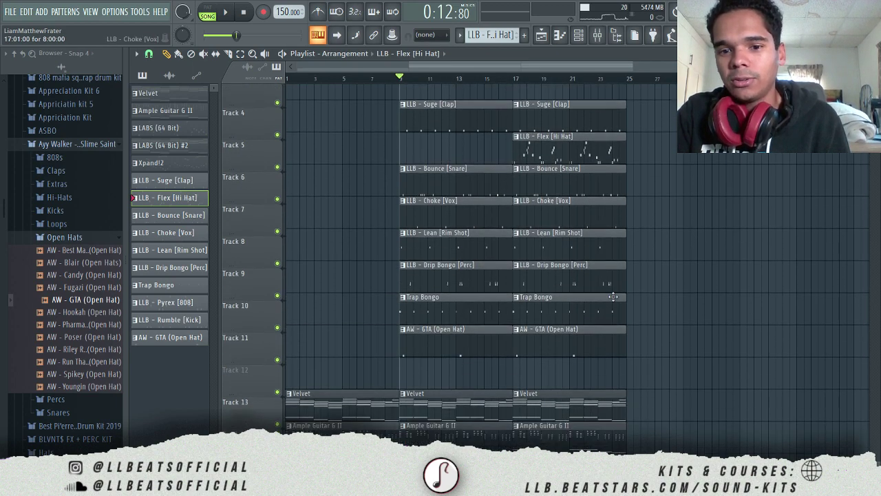
scroll(608, 350, down, 1)
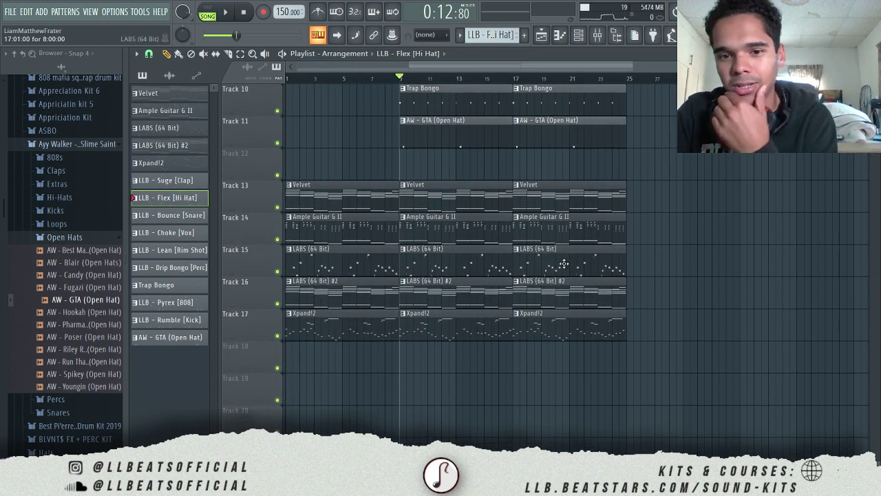
- With the drum tracks muted, make the Xpand!2 clip at bar 17 a unique pattern and open it in the piano roll
click(565, 325)
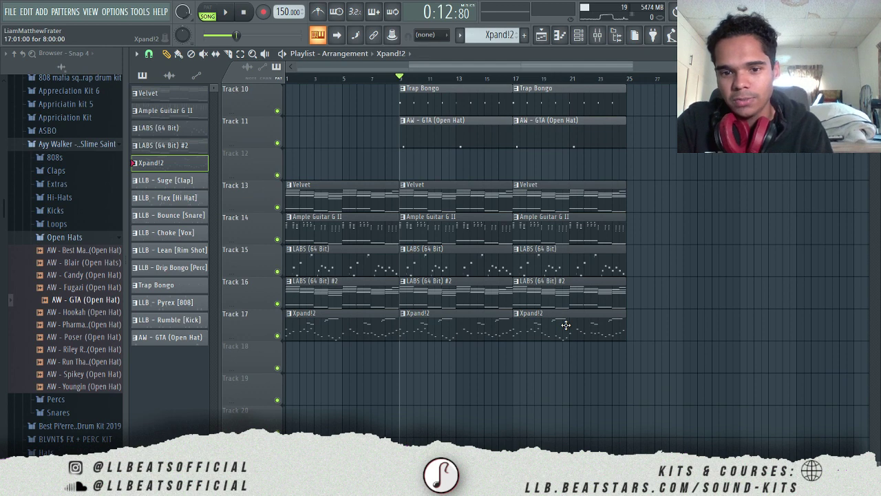
double_click(591, 331)
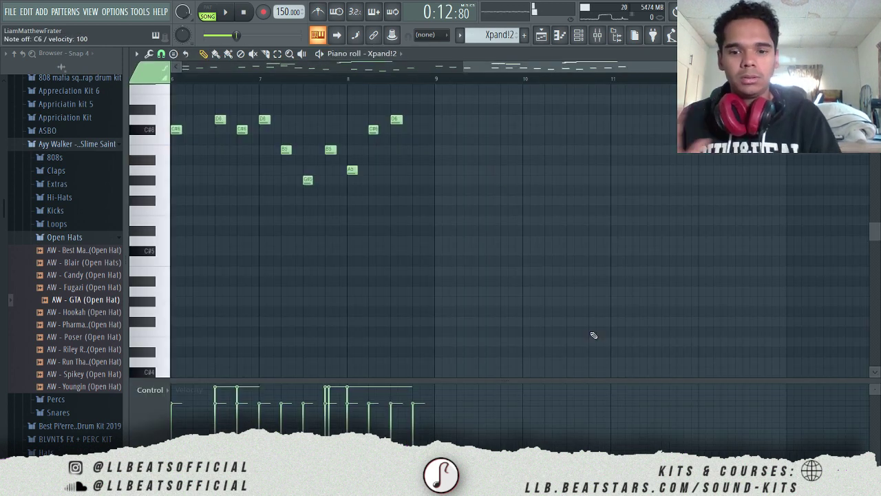
click(541, 35)
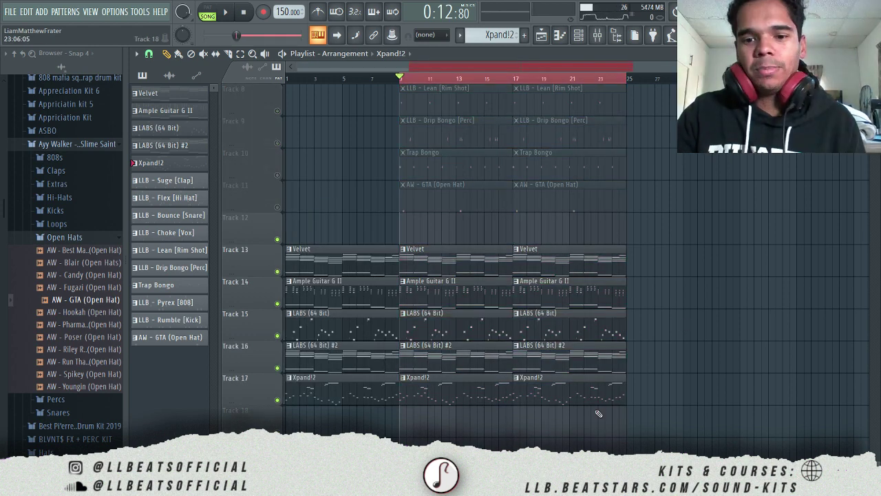
click(568, 323)
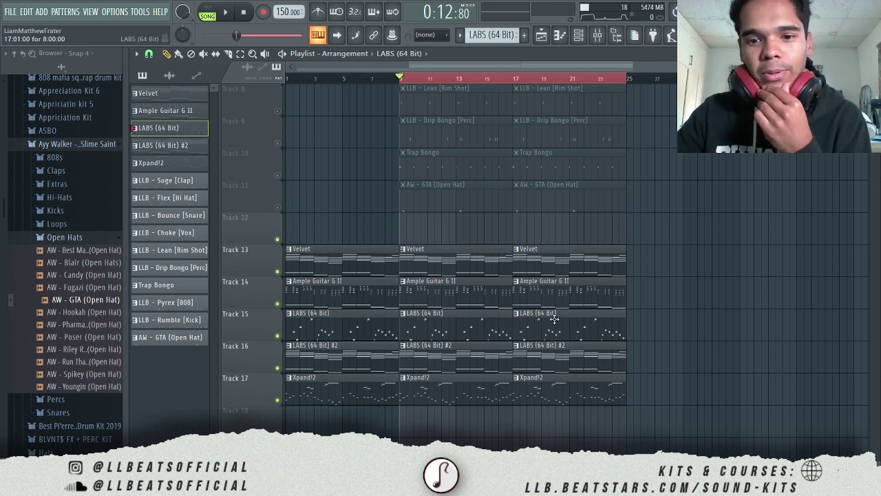
click(535, 391)
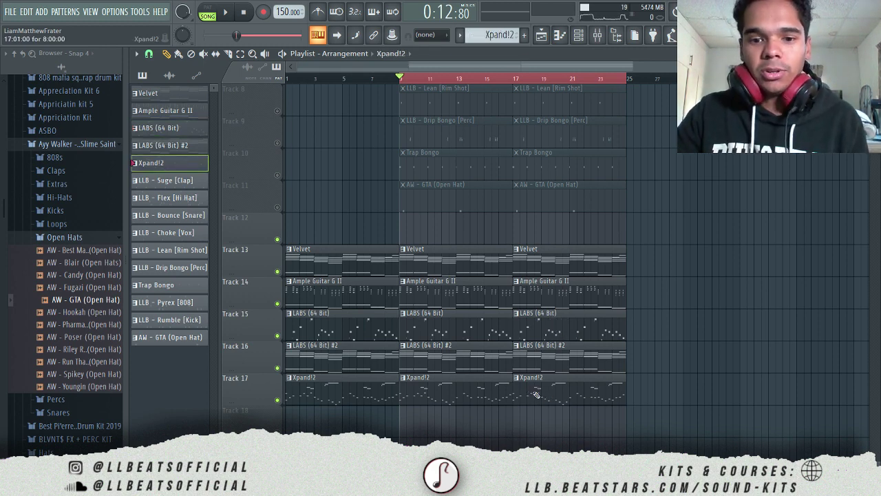
double_click(527, 389)
scroll(480, 270, up, 3)
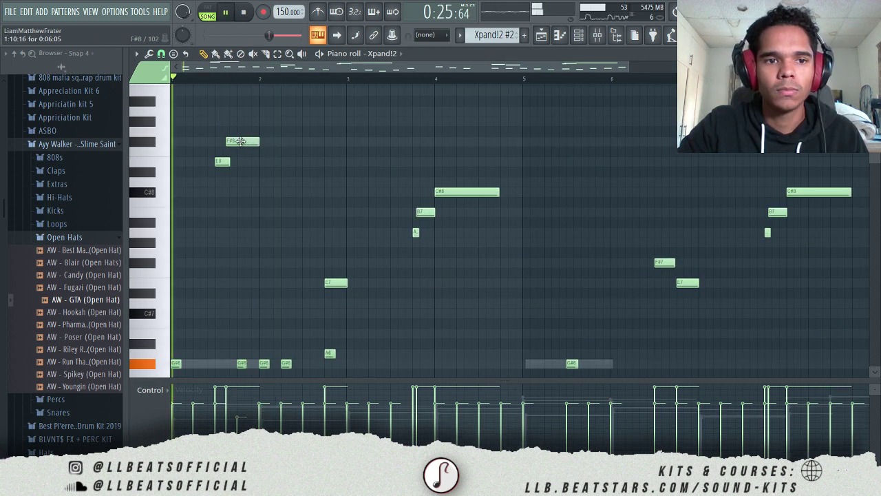
- Extend the start of the F#8 note late in bar 1, add a G#8 note at the start of bar 2 and play the part
drag(237, 141, 214, 164)
key(space)
click(263, 121)
key(space)
ctrl+click(318, 168)
key(space)
key(space)
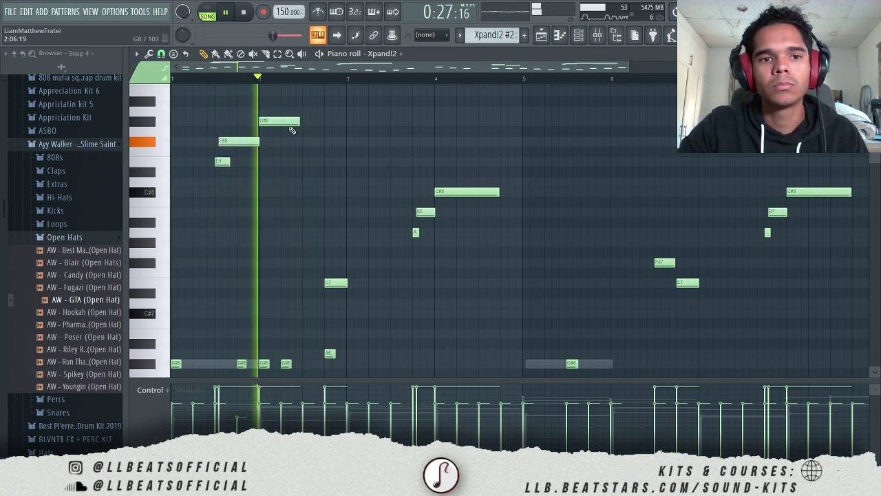
- Shorten the F#8 note, place a short G#8 at the end of bar 1 and replace bar 2's opening G#8 with a G8
key(space)
key(space)
key(space)
drag(259, 141, 239, 122)
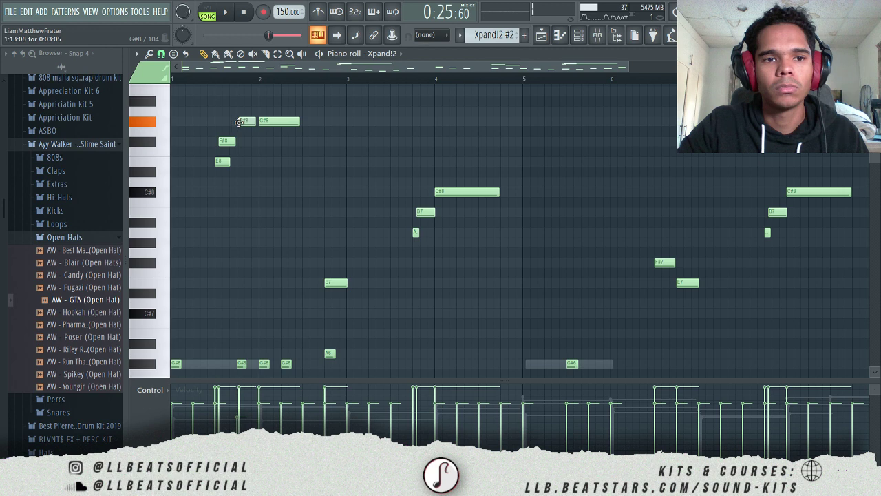
right_click(265, 122)
click(262, 131)
key(space)
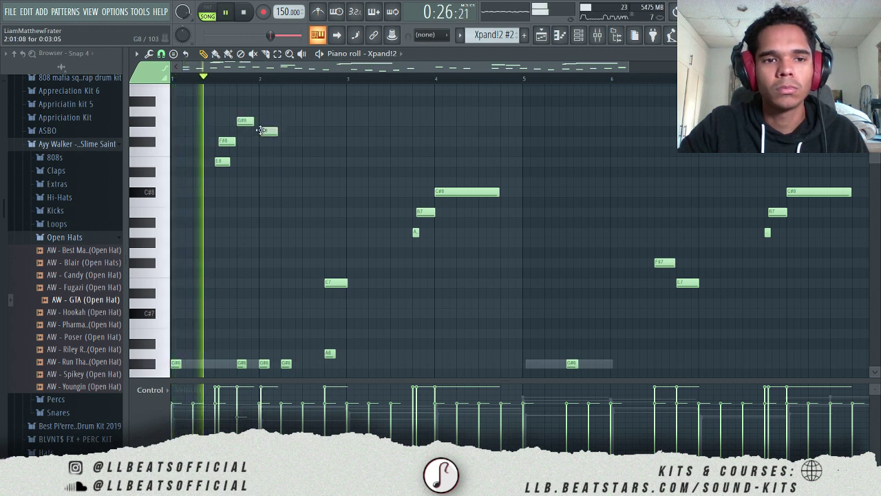
- Return to the Playlist, solo the LABS (64 Bit) track together with the Velvet track and play them
key(F5)
key(space)
click(536, 328)
right_click(277, 335)
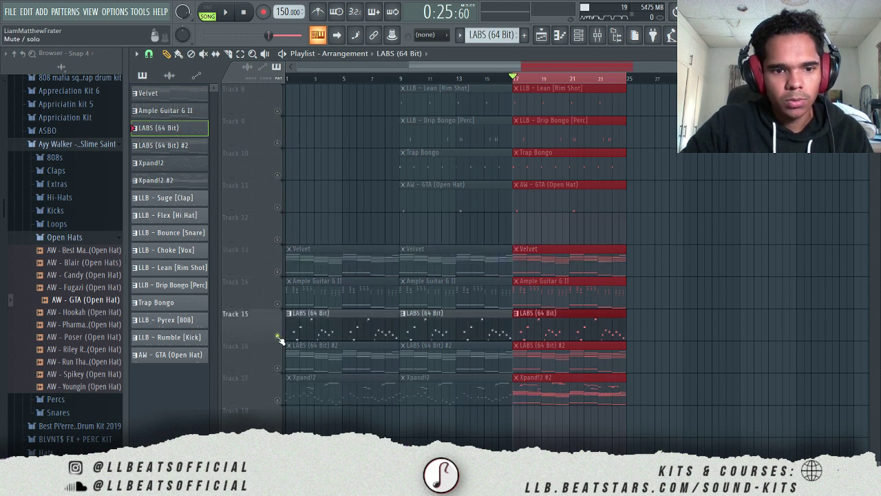
click(277, 271)
key(space)
- Open the LABS (64 Bit) clip at bar 17 as a unique pattern and change the C#5 note in bar 2 to F#5, playing the result
right_click(522, 323)
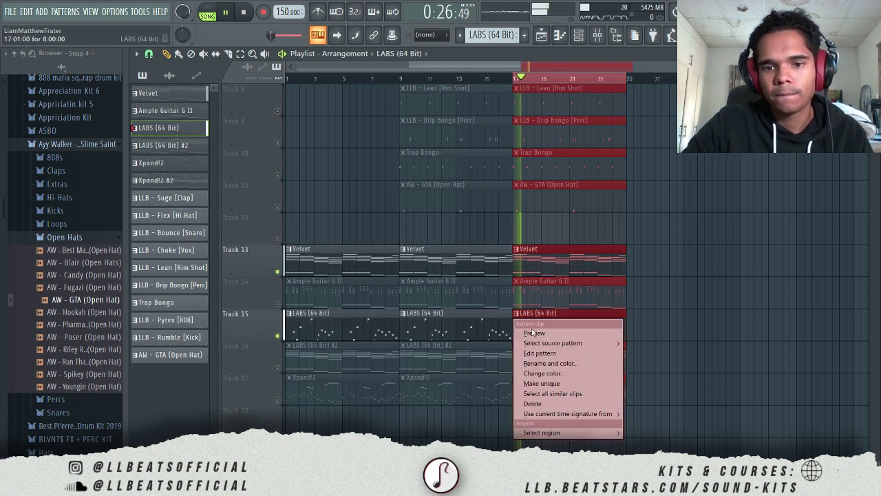
click(539, 353)
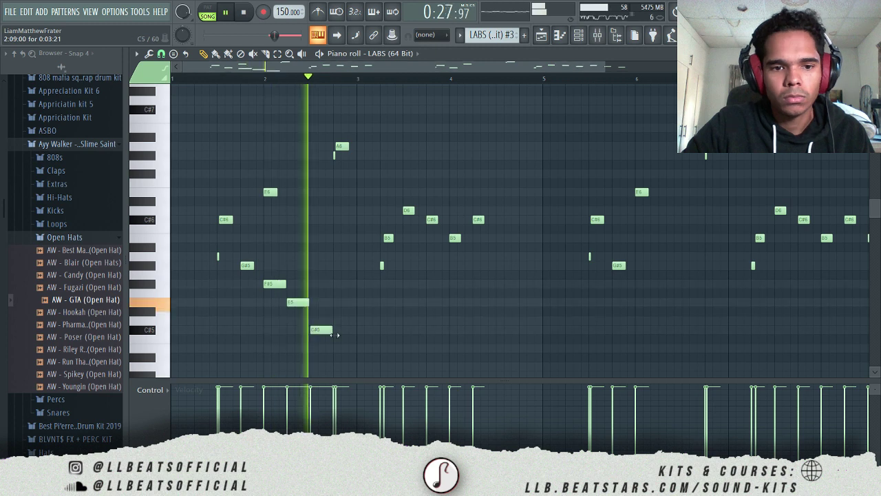
key(space)
drag(318, 331, 319, 342)
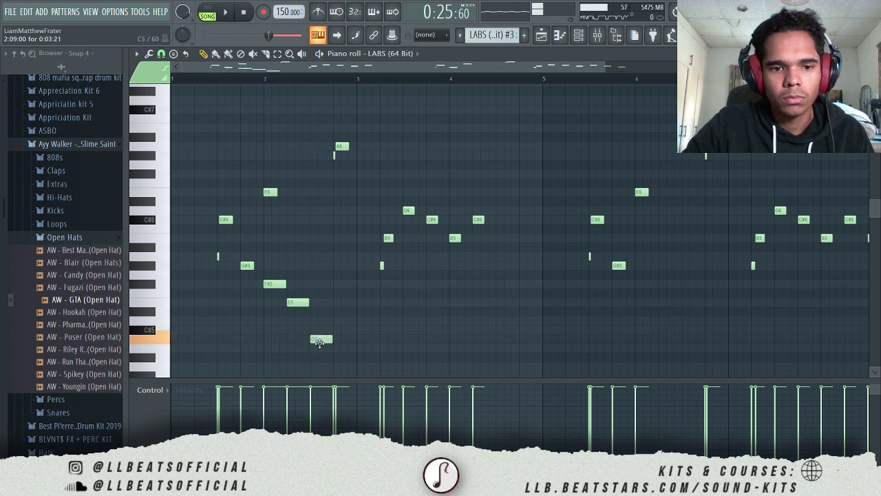
key(space)
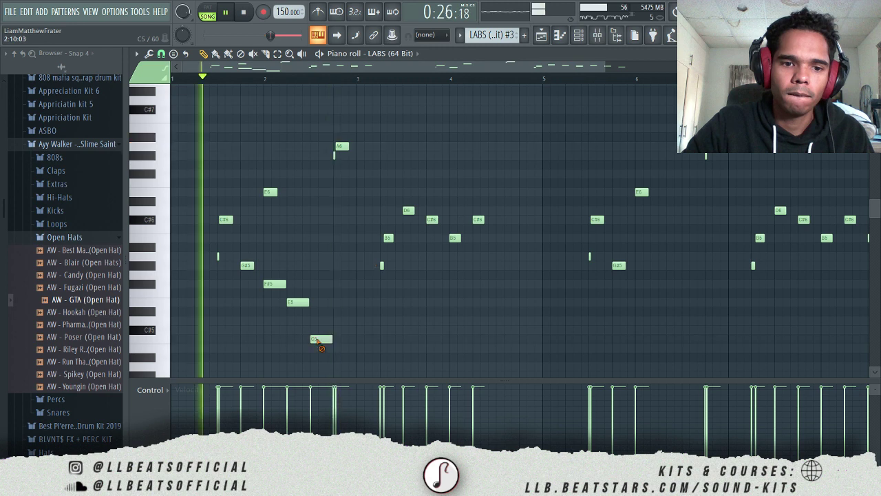
drag(320, 341, 320, 285)
key(space)
key(space)
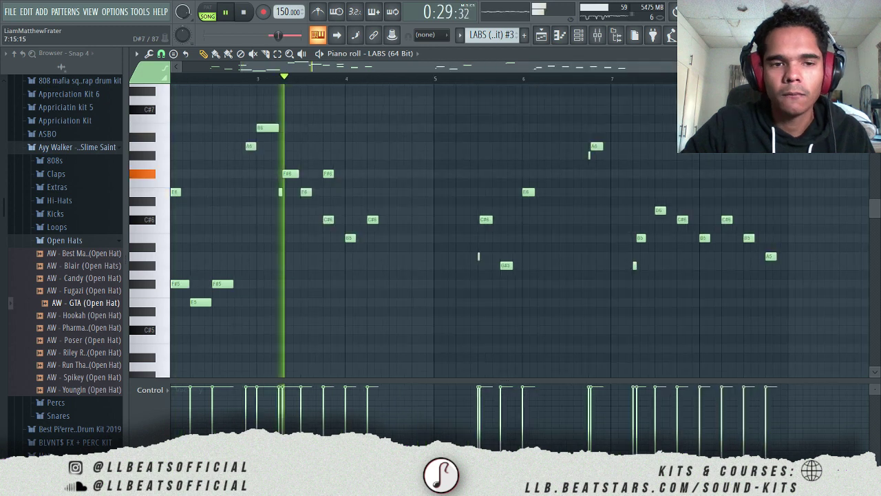
- Delete the LABS notes from bar 5 onward and duplicate the first four bars into bars 5 to 8
drag(762, 135, 504, 244)
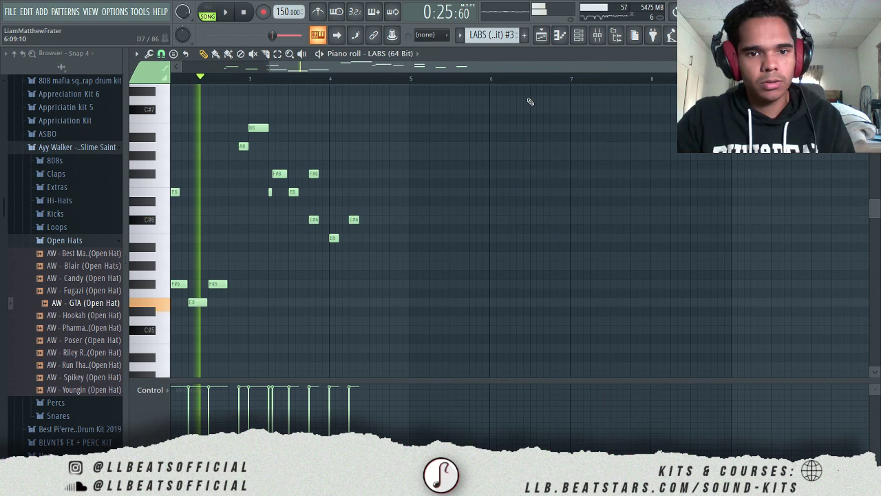
key(ctrl+a)
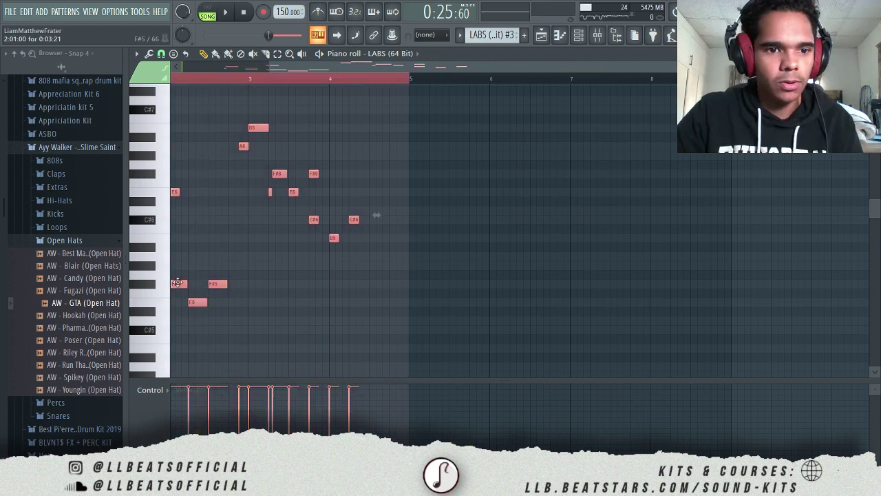
key(ctrl+b)
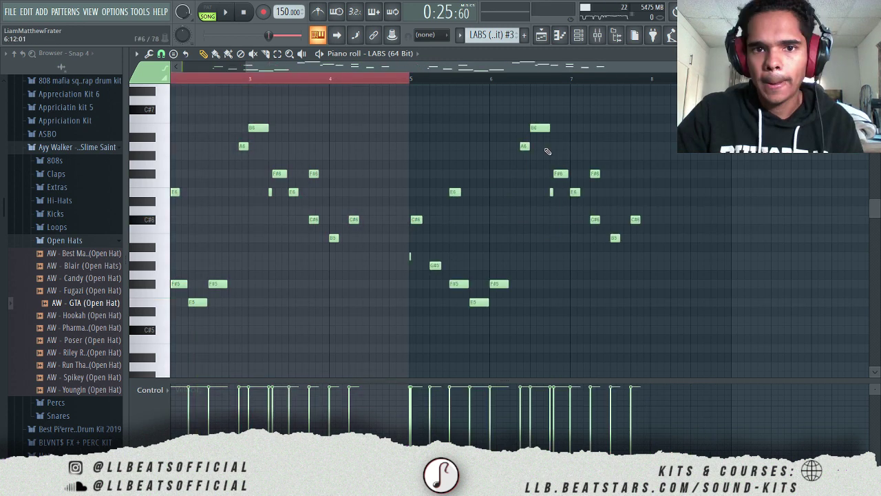
- Return to the Playlist and extend the LABS (64 Bit) #3 clip to end at bar 25
click(577, 43)
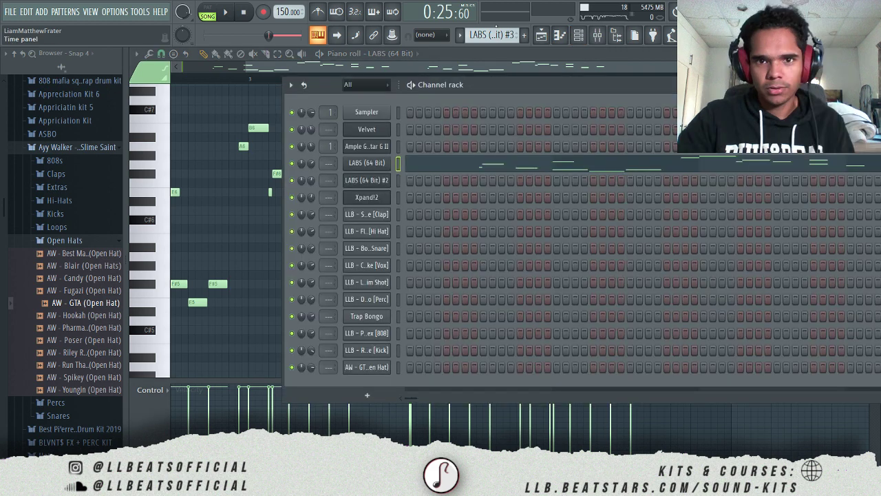
key(F5)
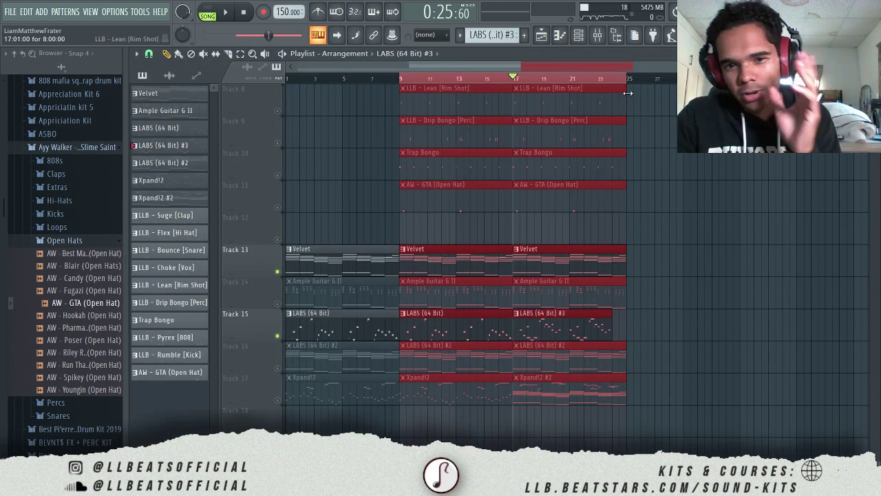
click(627, 332)
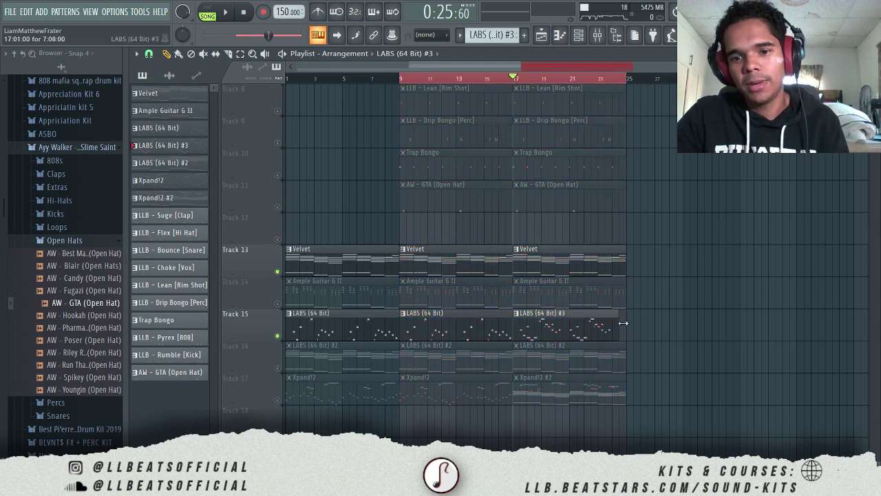
- Examine the LABS (64 Bit) #3 notes and the channel rack, and return to the Playlist with the Xpand!2 #2 pattern selected
click(586, 330)
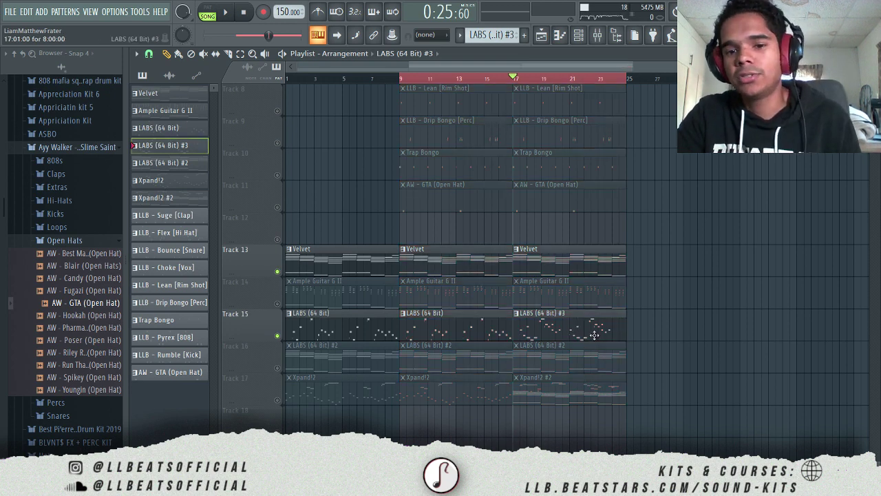
double_click(552, 327)
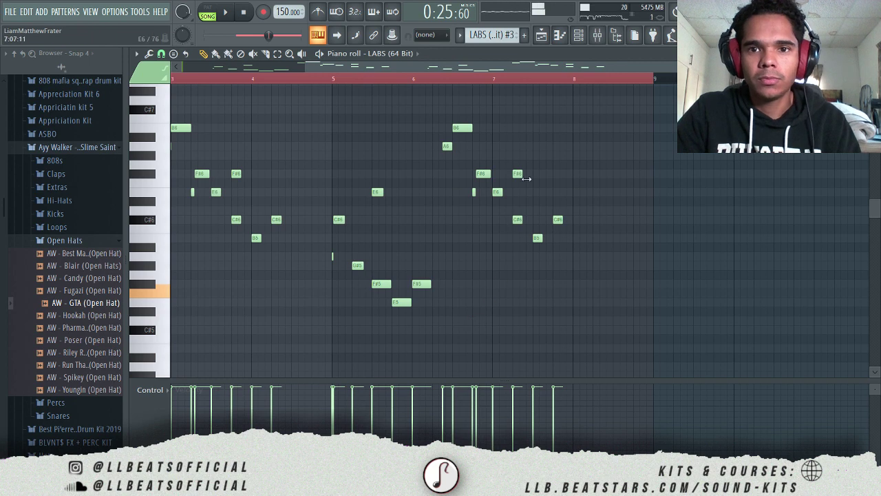
click(579, 36)
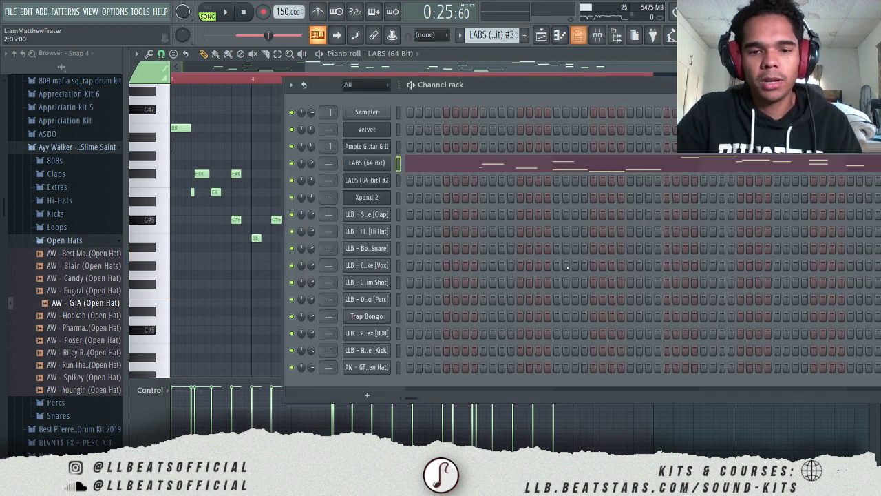
click(541, 37)
double_click(529, 388)
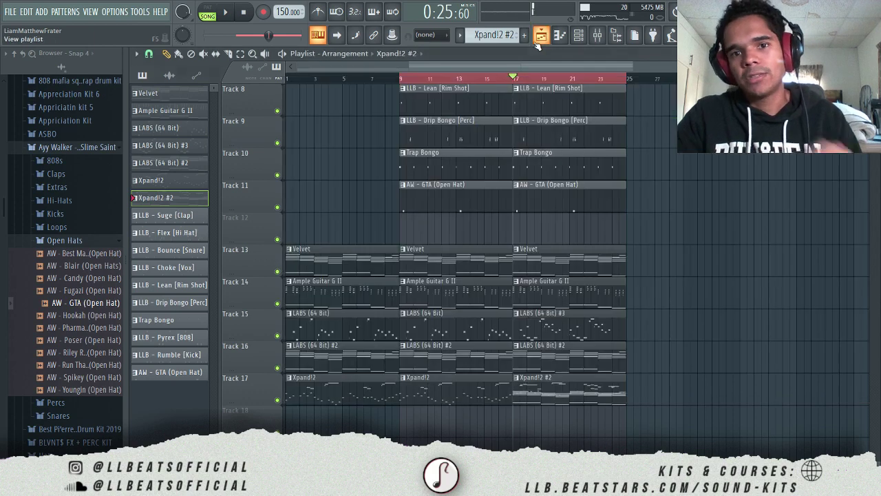
- Play the Playlist from bar 9 through the varied melody section starting at bar 17, and stop playback
click(540, 38)
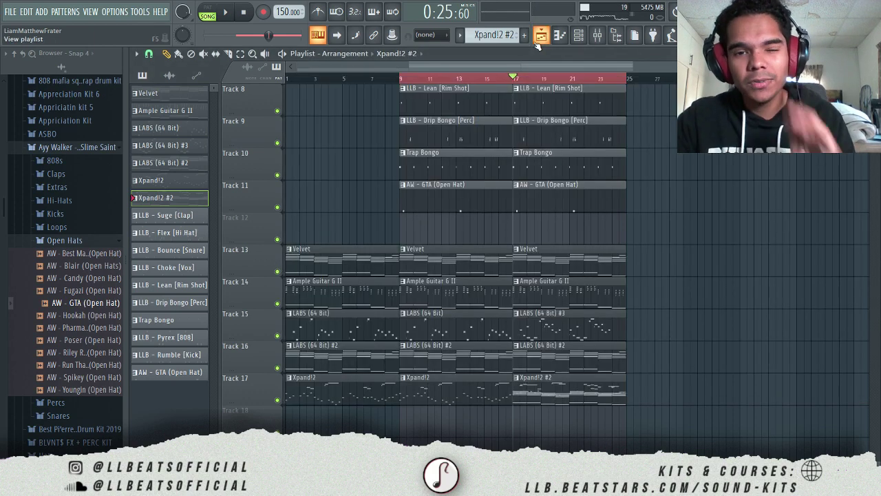
click(404, 79)
key(space)
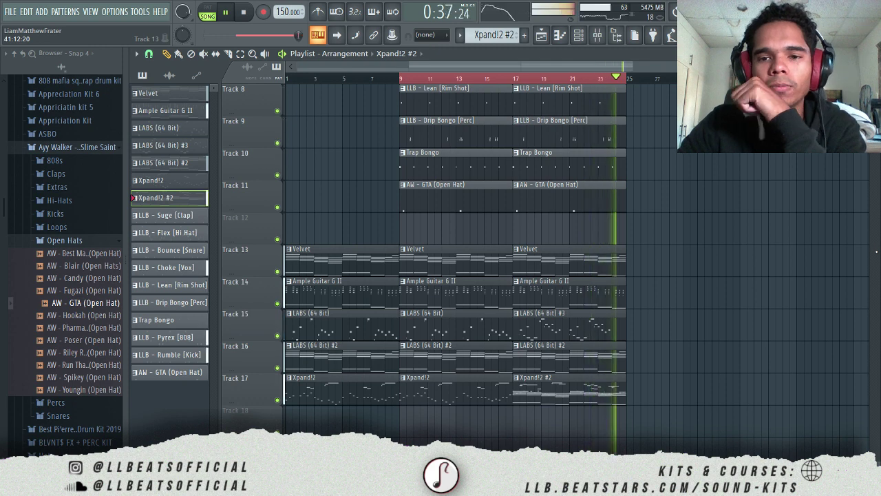
key(space)
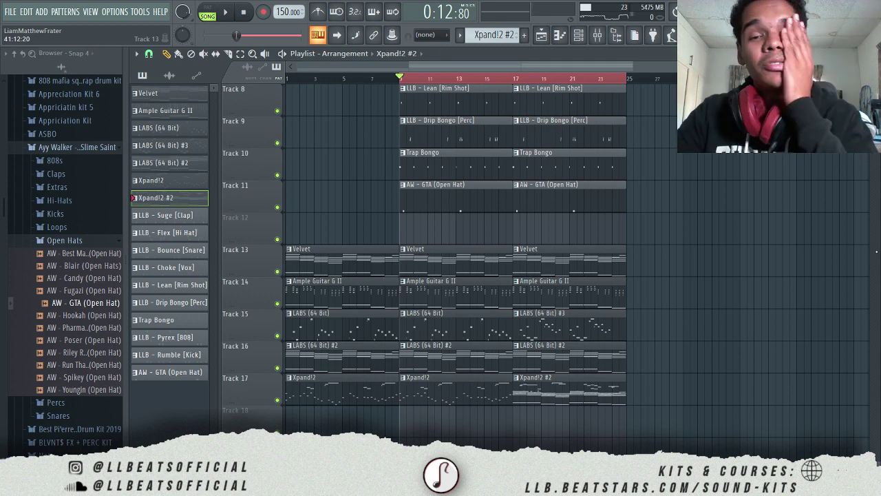
- Duplicate the melody clips on Tracks 13 to 17 from bars 17–24 to bar 25, leaving the drum tracks out
scroll(656, 171, up, 5)
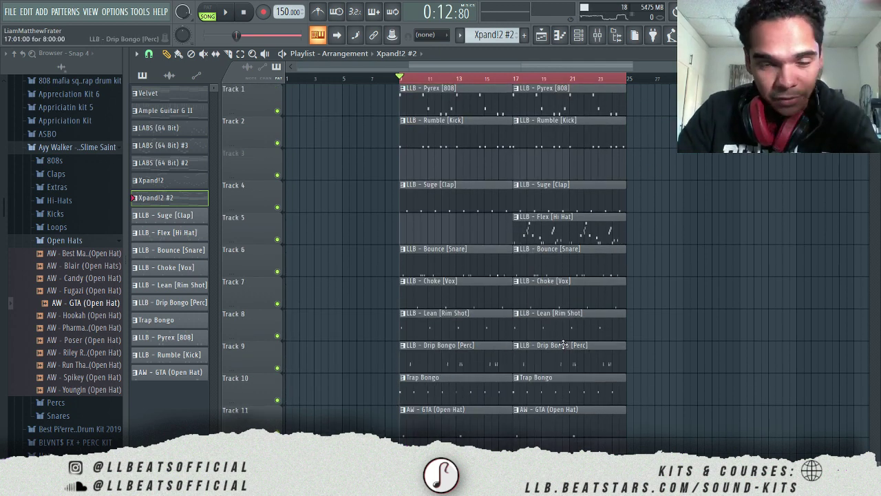
scroll(661, 256, down, 4)
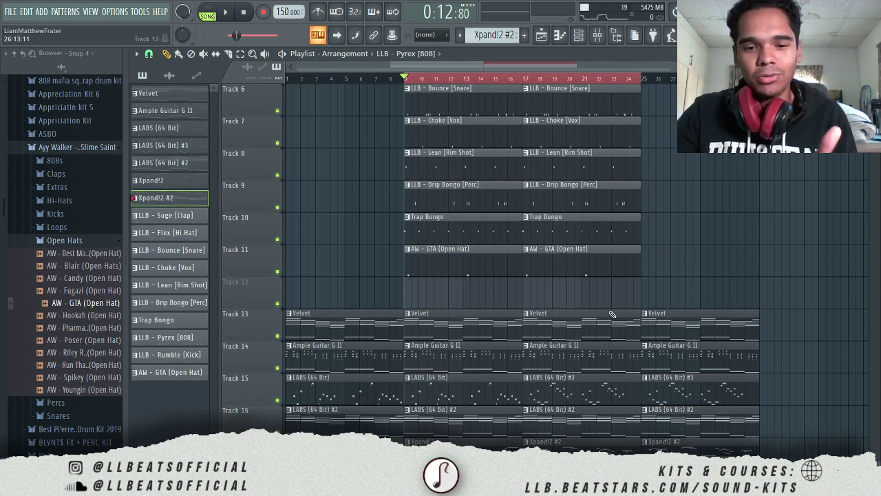
- Highlight the melody clips on Tracks 13 to 17 in bars 1 to 8, followed by those in bars 9 to 16
drag(369, 312, 356, 439)
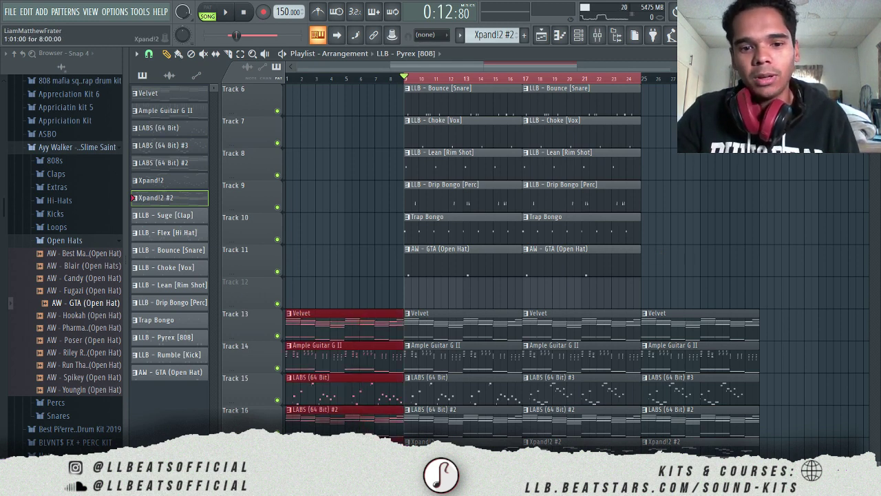
scroll(432, 328, down, 3)
drag(465, 221, 486, 377)
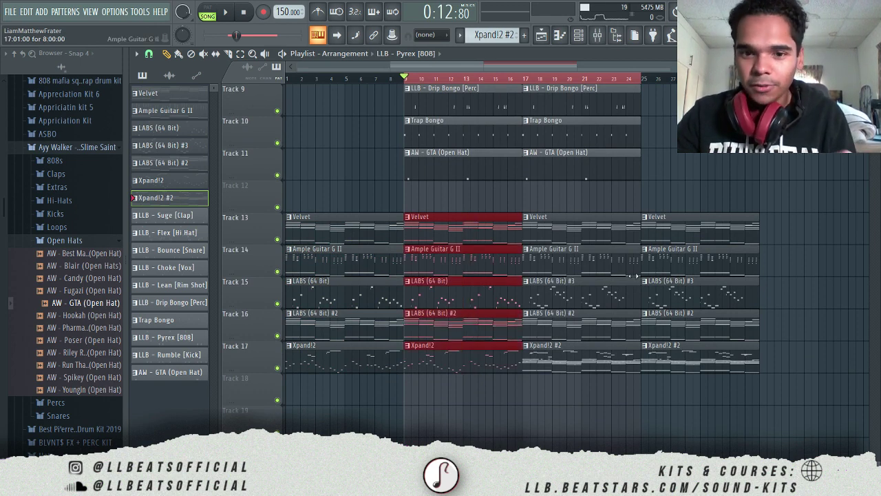
- Select the percussion clips on Tracks 4 to 11 in bars 9 to 24 and review the drum and melody tracks through bar 32
scroll(640, 296, up, 6)
drag(482, 374, 561, 210)
scroll(596, 233, up, 2)
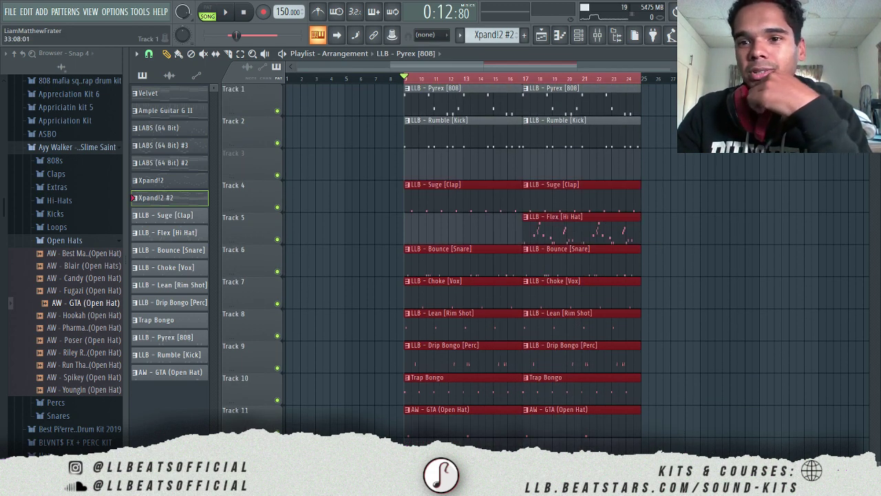
scroll(682, 67, down, 3)
mouse_move(852, 67)
mouse_down()
mouse_move(780, 67)
mouse_move(866, 67)
mouse_up()
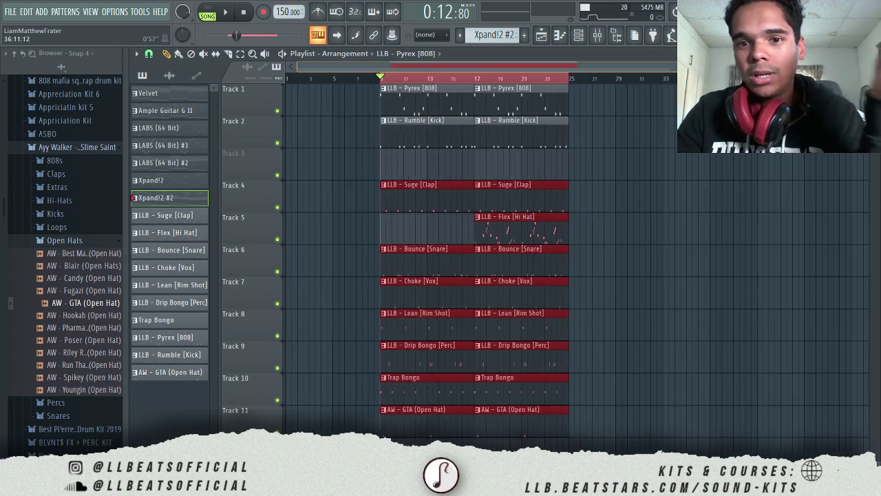
scroll(660, 262, down, 3)
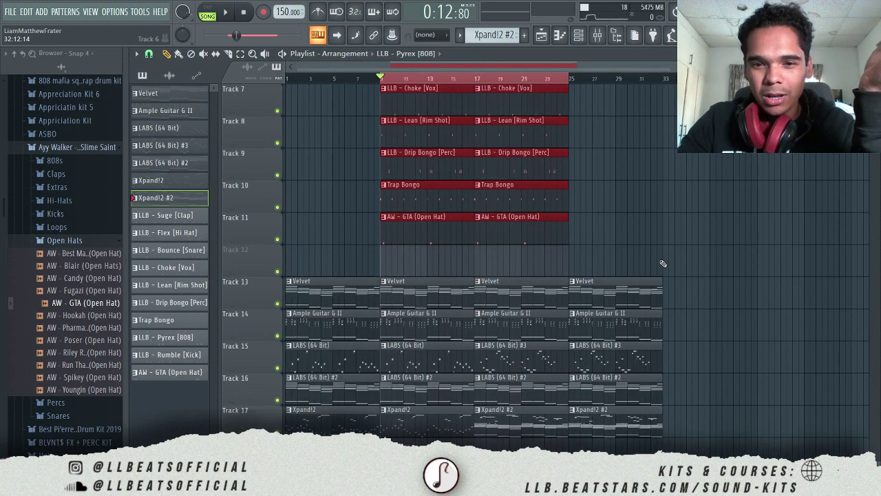
scroll(662, 264, up, 3)
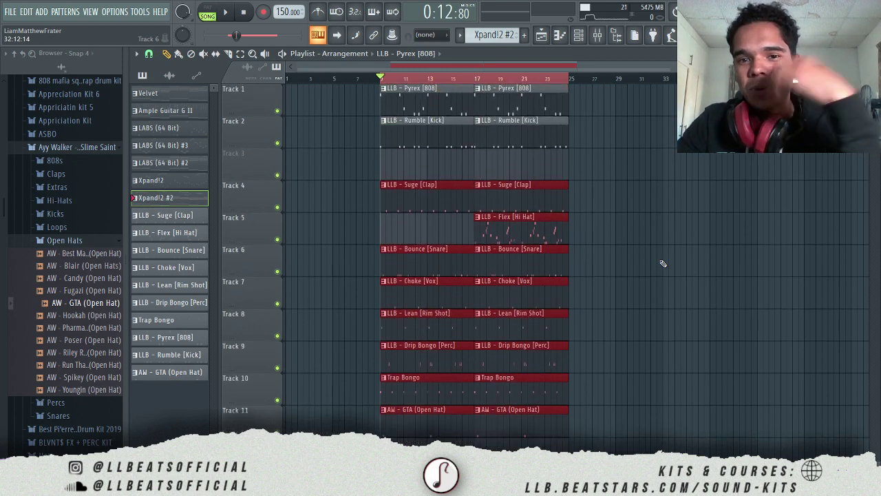
scroll(662, 264, down, 3)
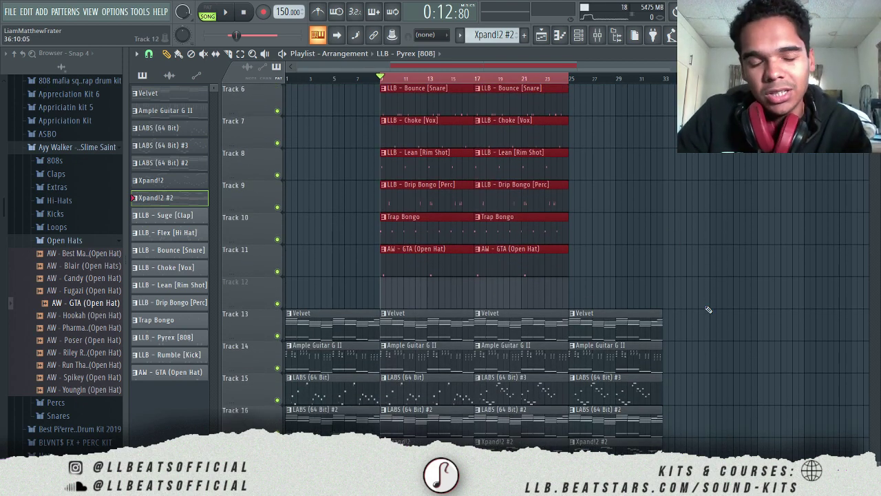
scroll(552, 341, down, 2)
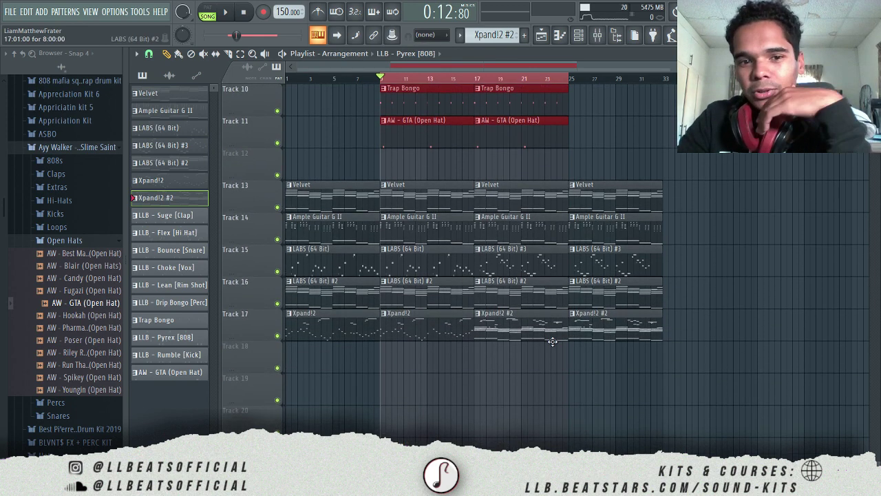